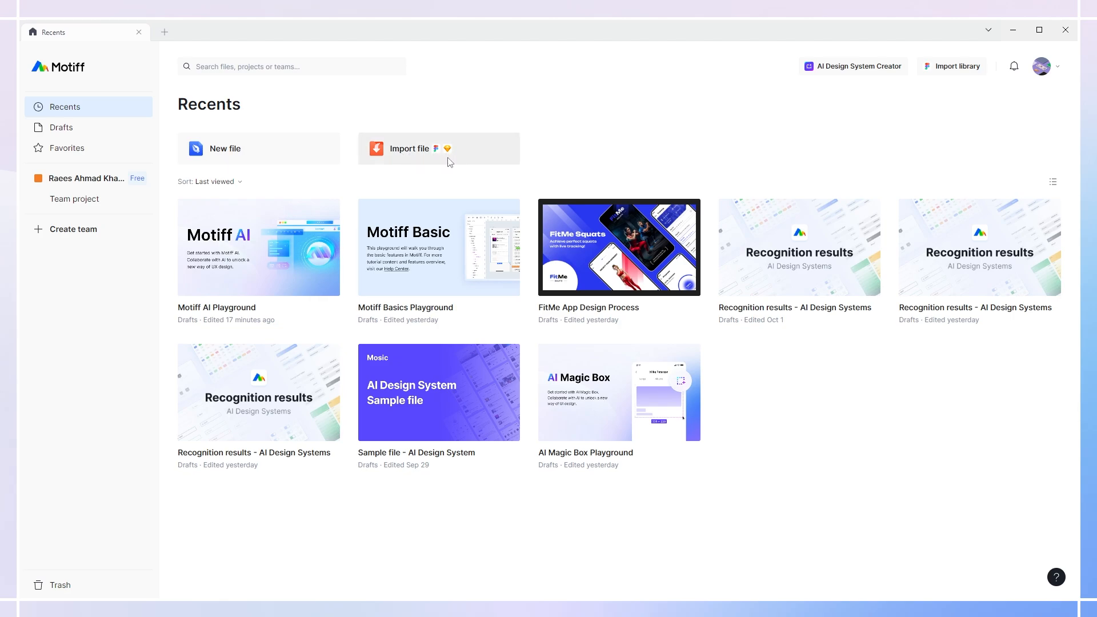
Step: Create a new blank design file
left_click(276, 159)
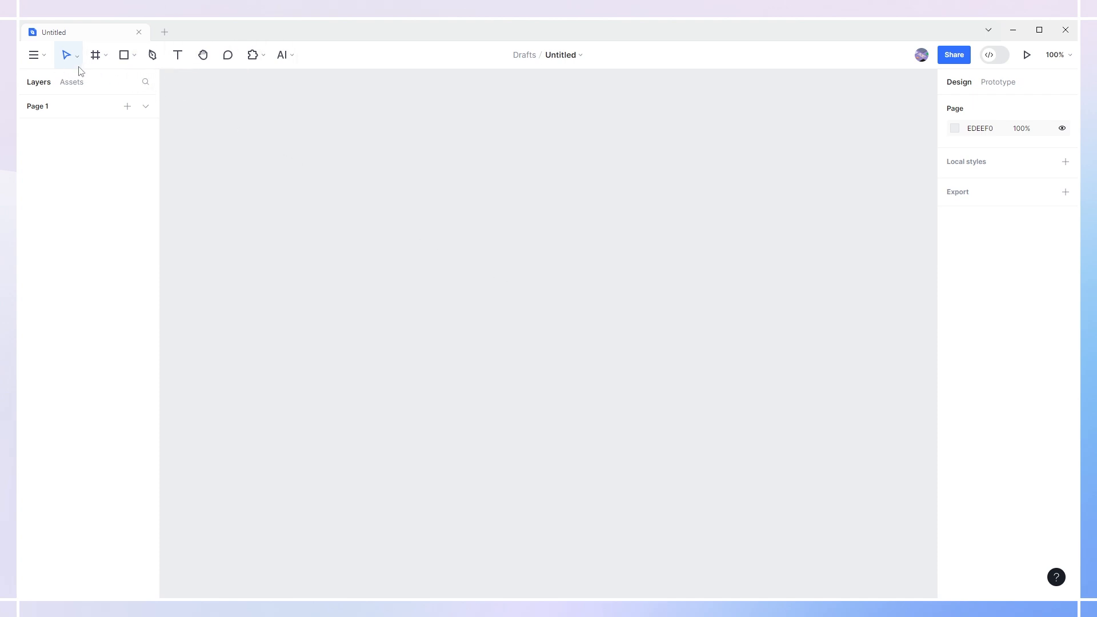
Step: Look through the new file's shape tools, plugin list, Motiff AI features and assets
left_click(135, 58)
left_click(259, 66)
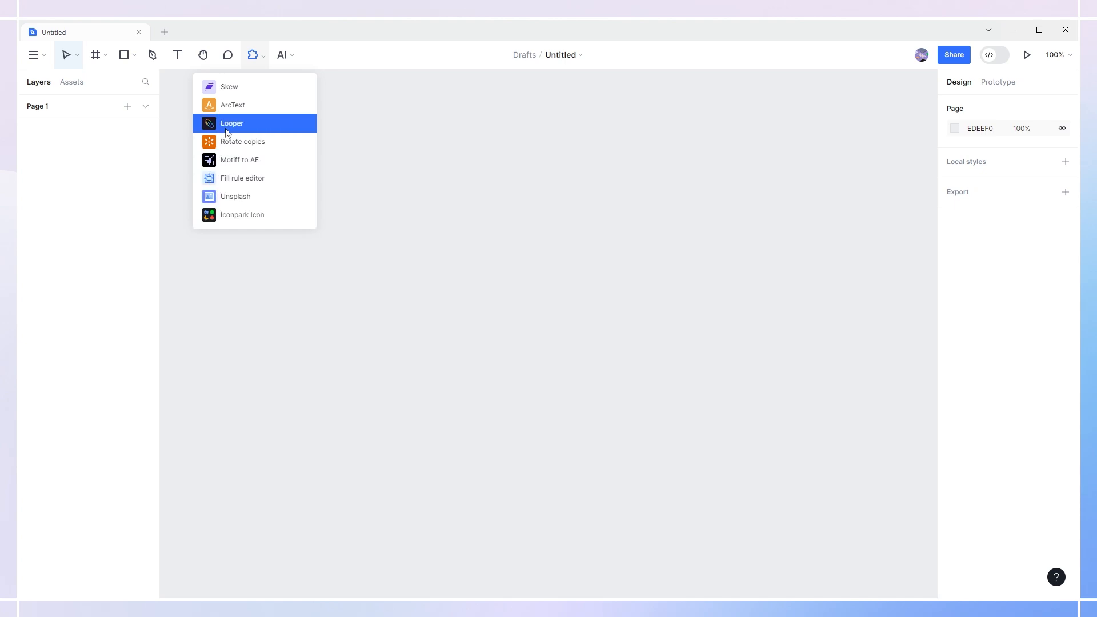
left_click(302, 61)
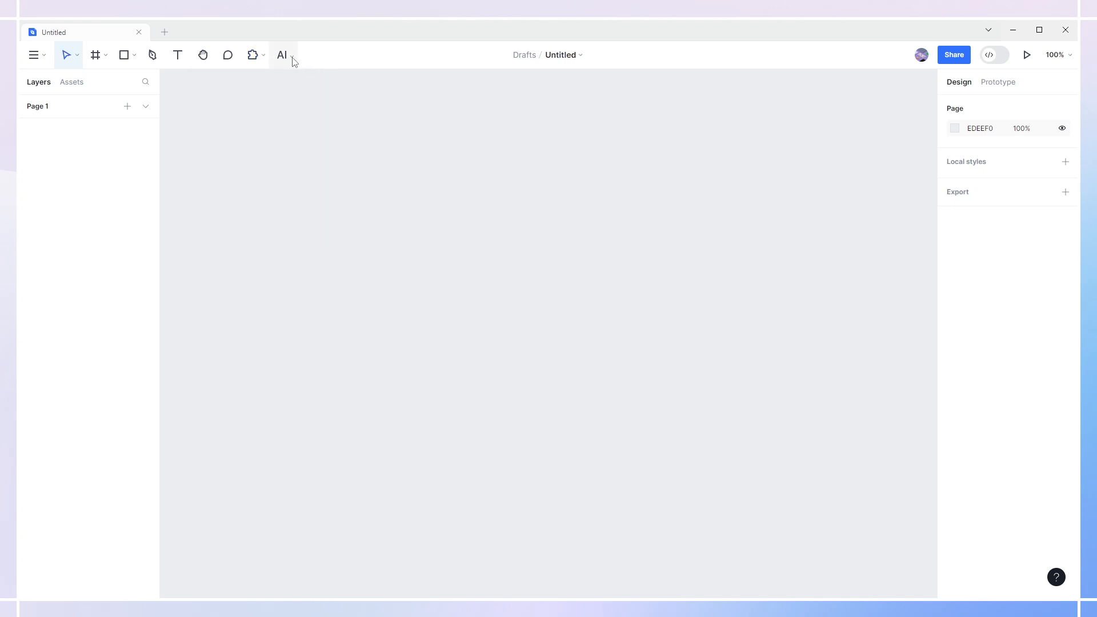
left_click(292, 58)
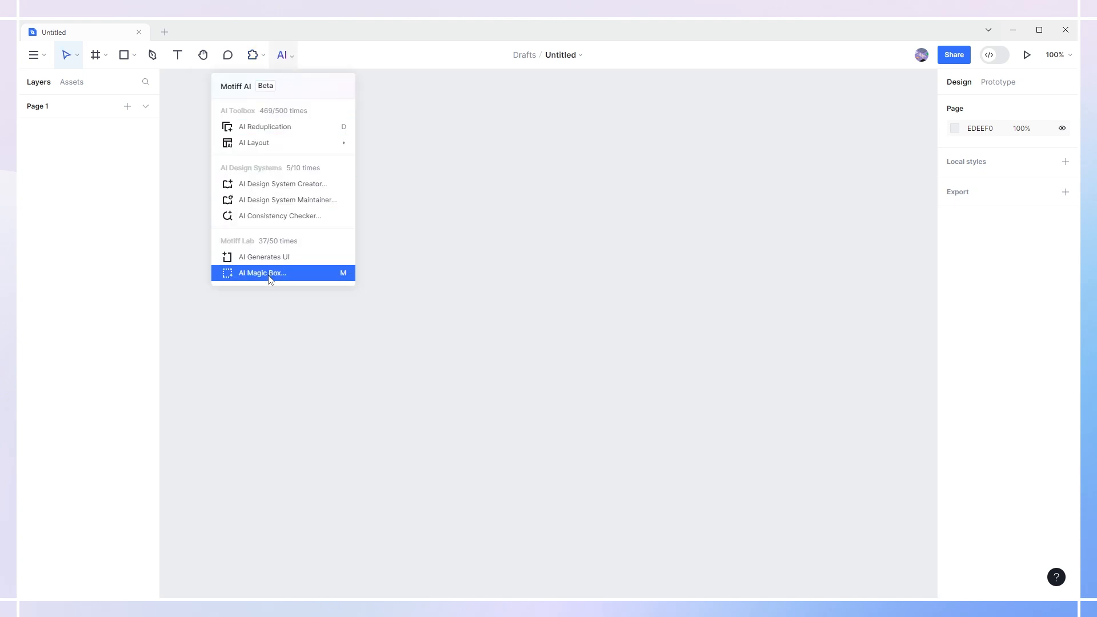
left_click(322, 59)
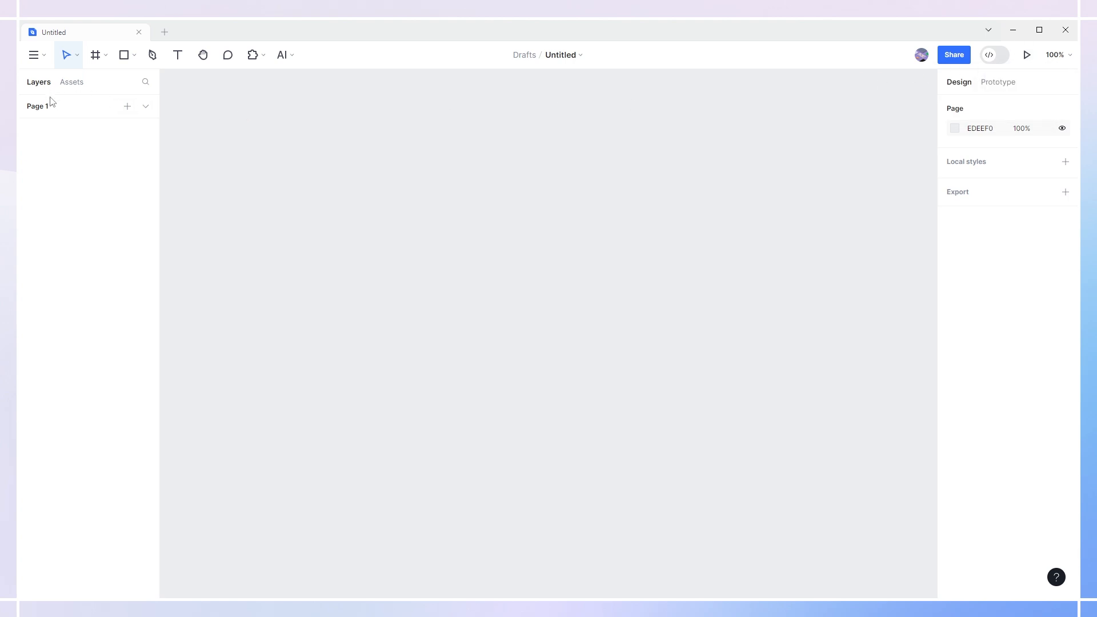
left_click(65, 86)
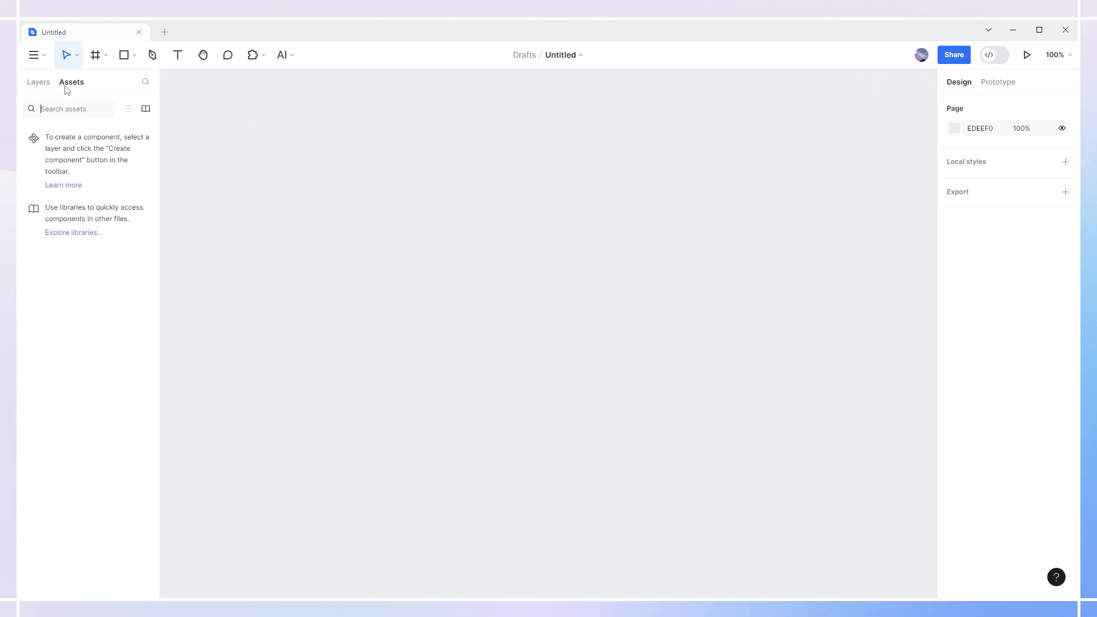
left_click(39, 86)
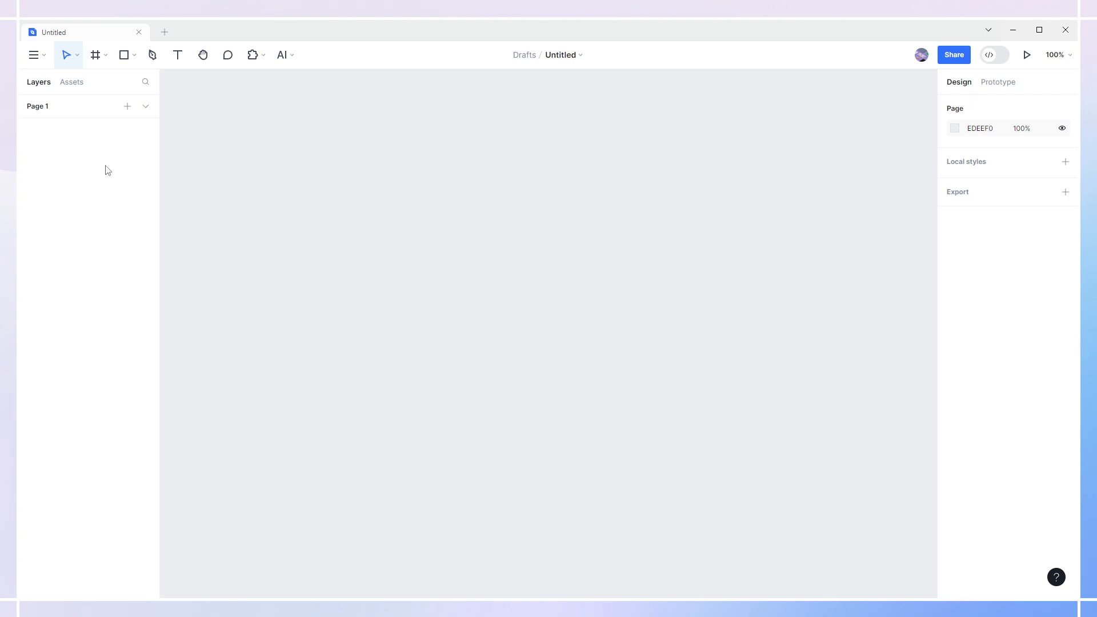
Step: Draw a rectangle about 286 × 242 on the empty canvas and check the available AI Layout options
left_click(123, 54)
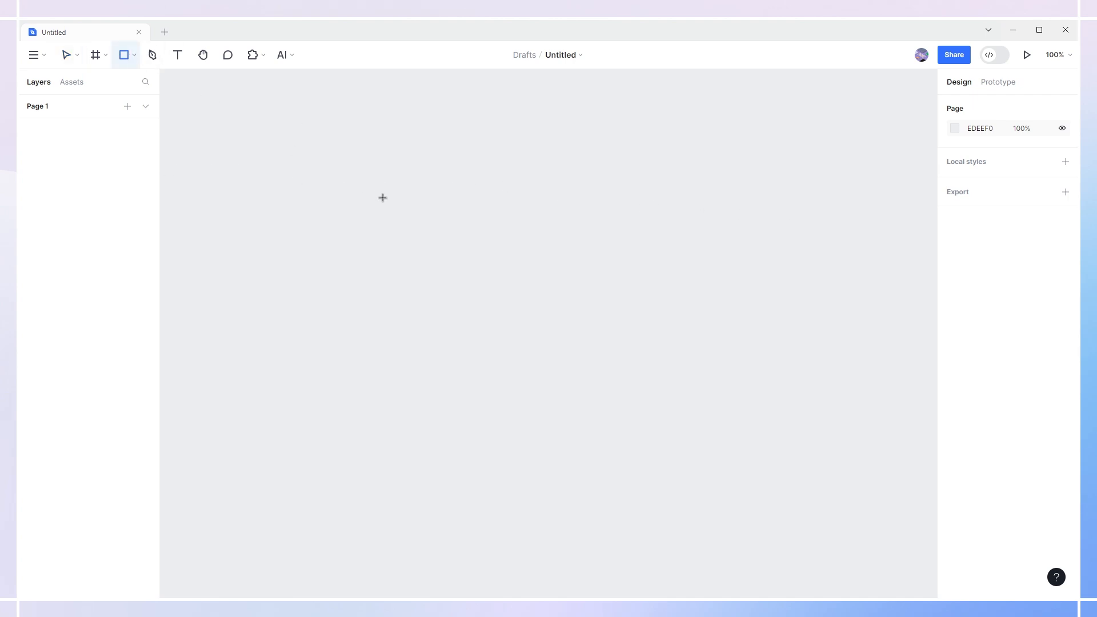
left_click_drag(410, 201, 573, 340)
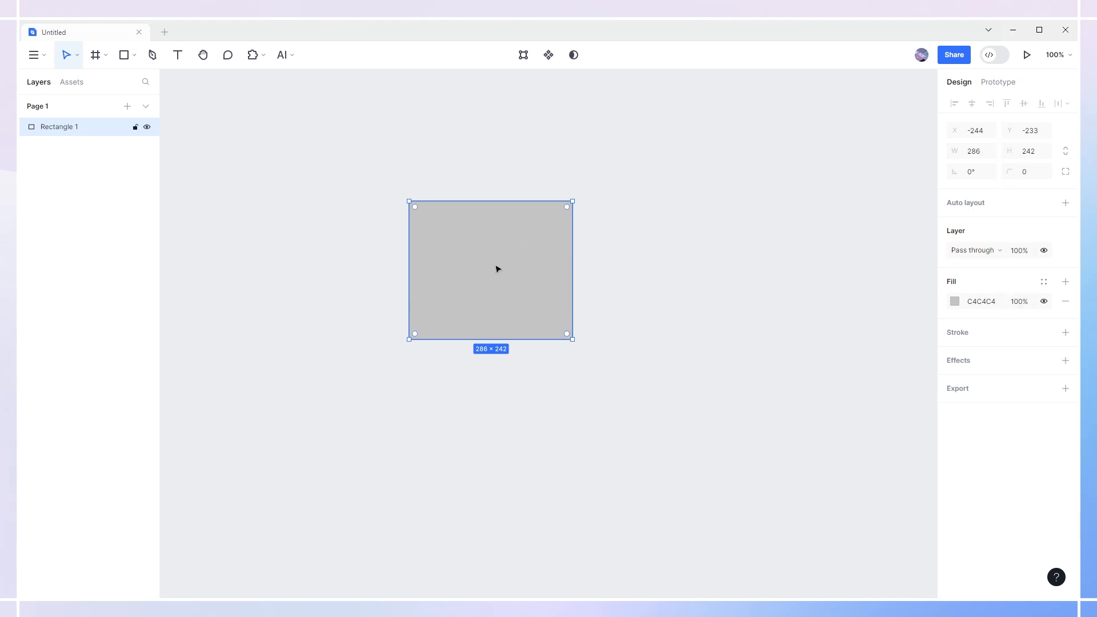
left_click(284, 55)
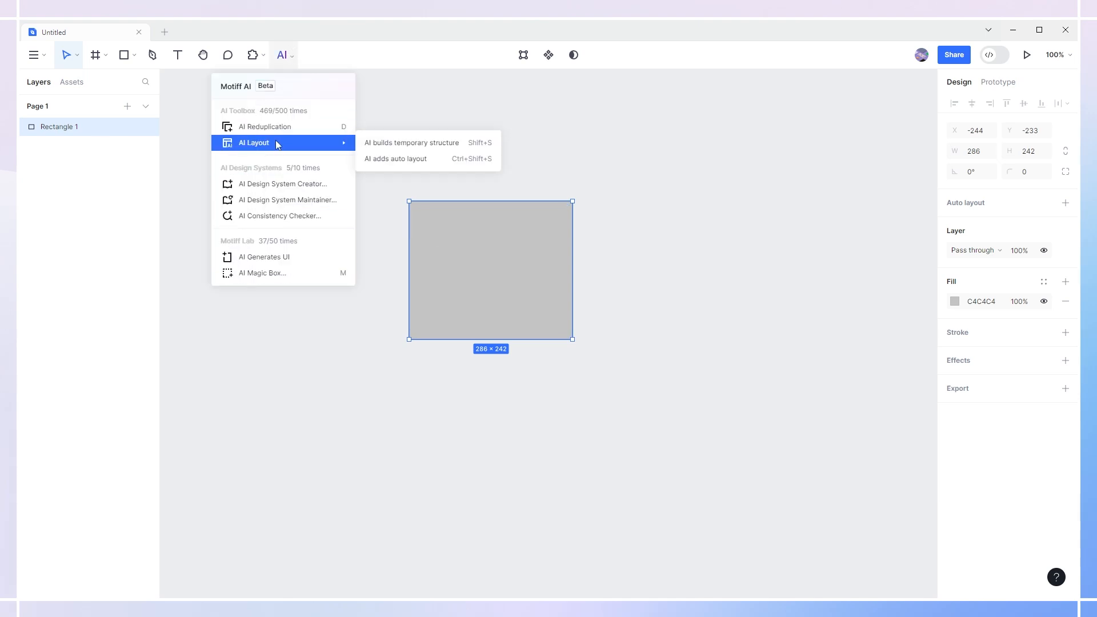
left_click(382, 103)
Step: Open the Motiff AI Playground file in a new tab
left_click(165, 32)
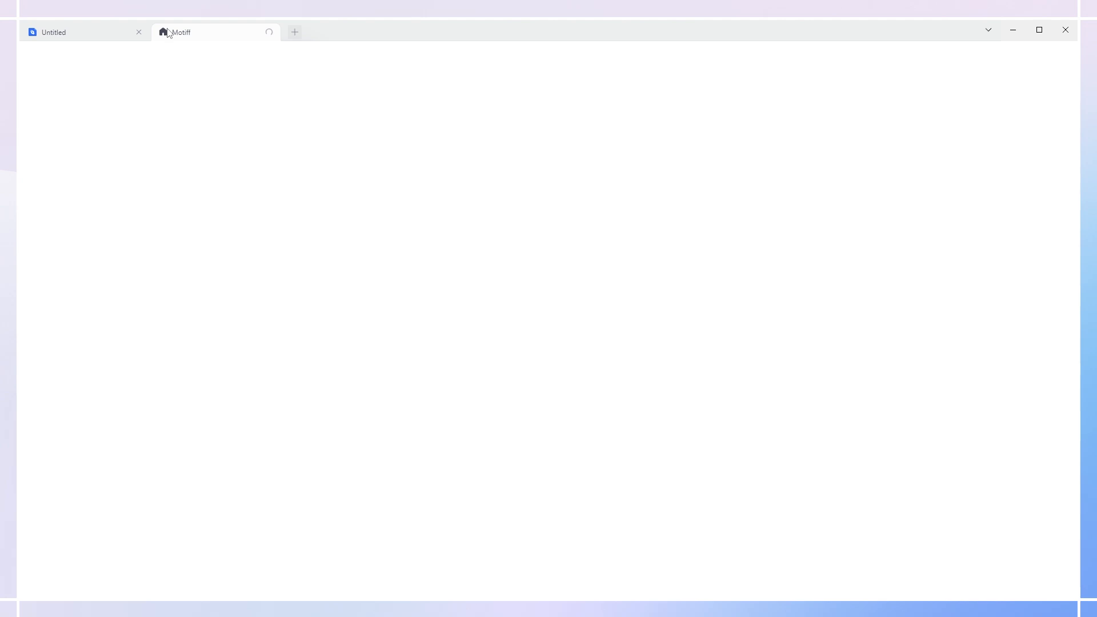
left_click(423, 251)
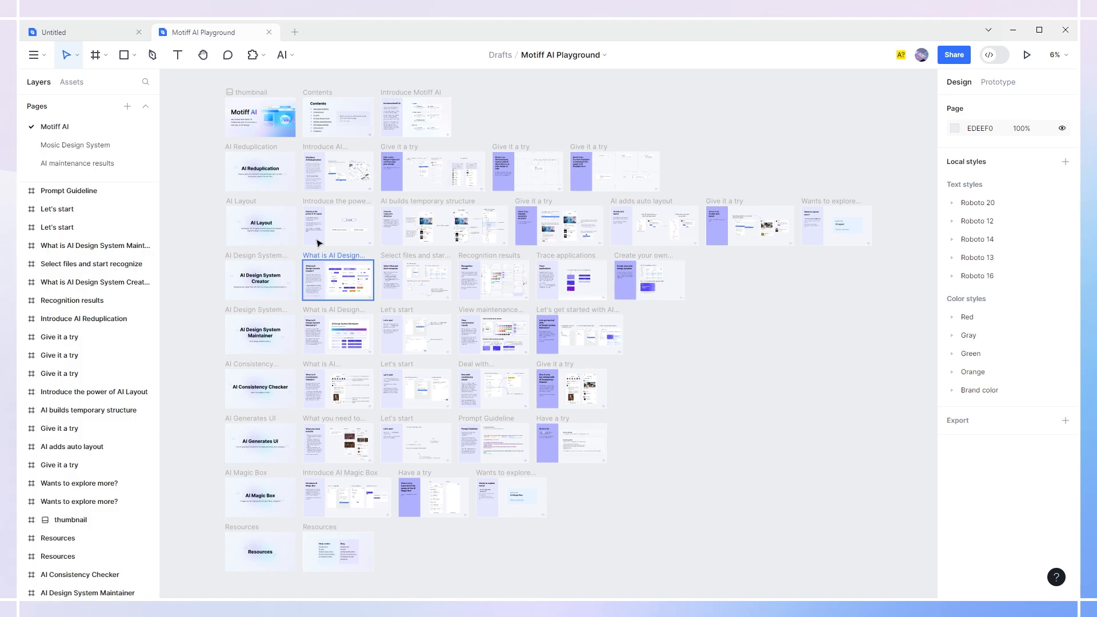
Step: Use AI Reduplication on the music comment card in the "Generate basic content with AI" frame to fill a grid of two columns and three rows
scroll(217, 140, "up", 5)
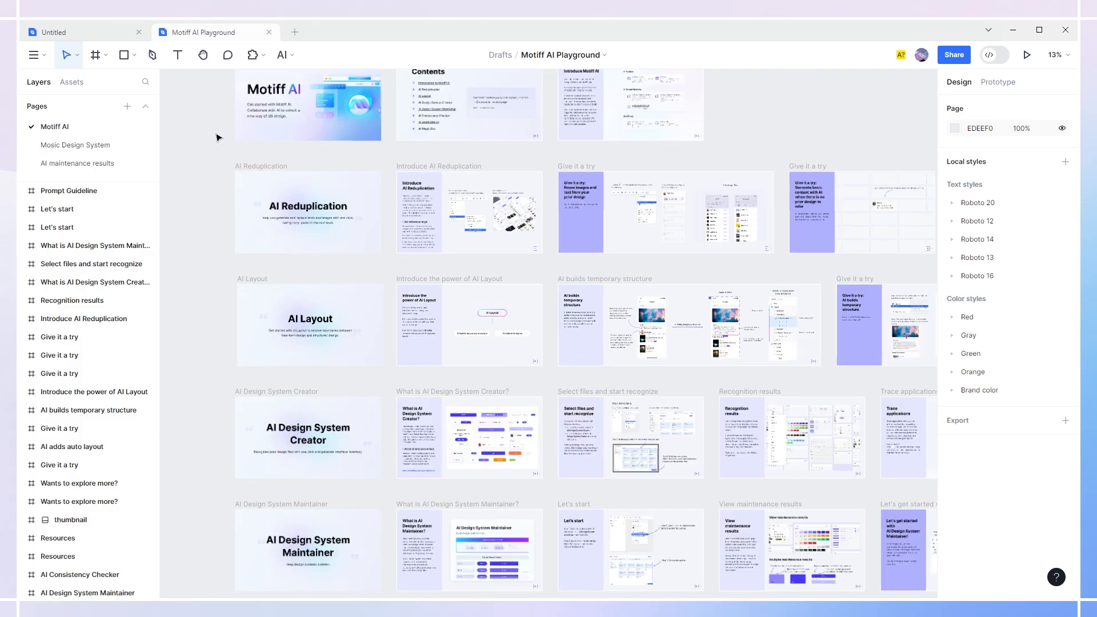
scroll(309, 251, "down", 2)
scroll(309, 250, "down", 5)
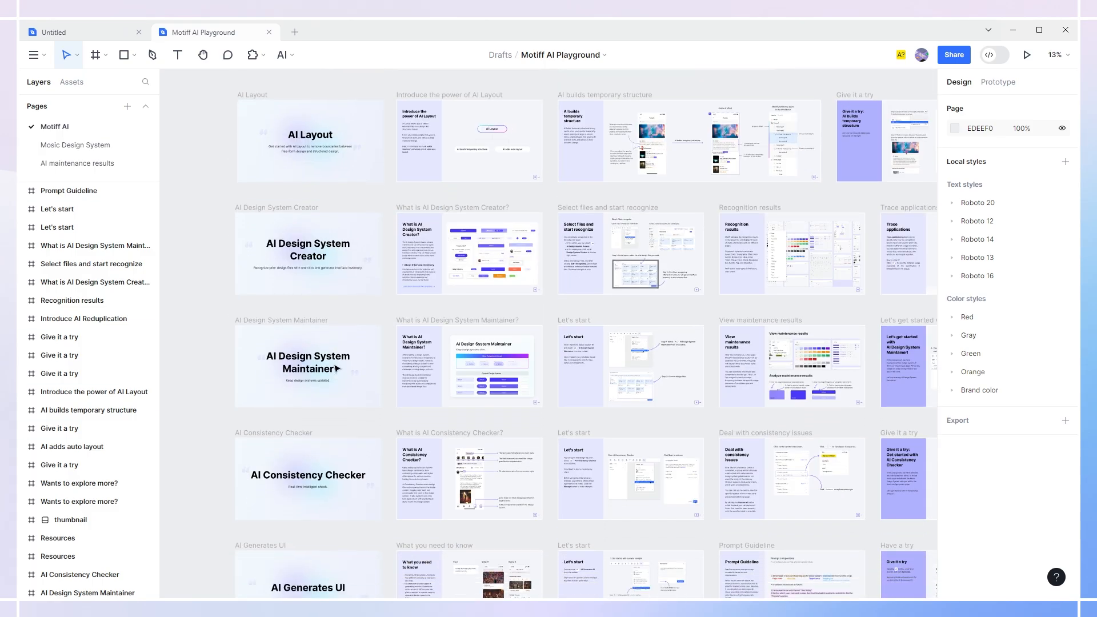
scroll(357, 407, "up", 9)
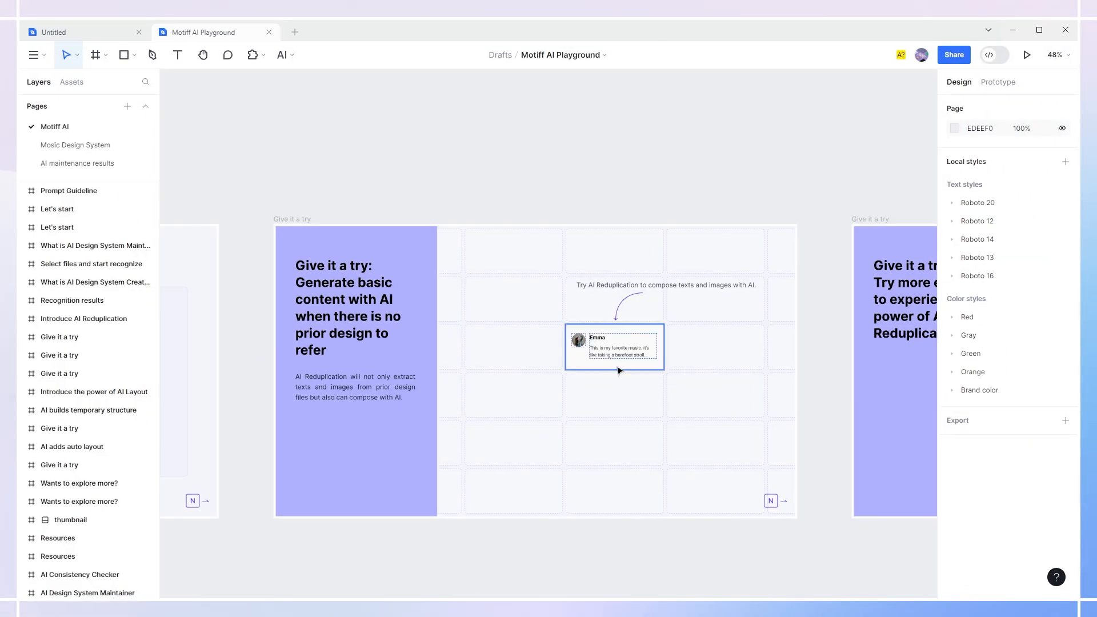
left_click(593, 363)
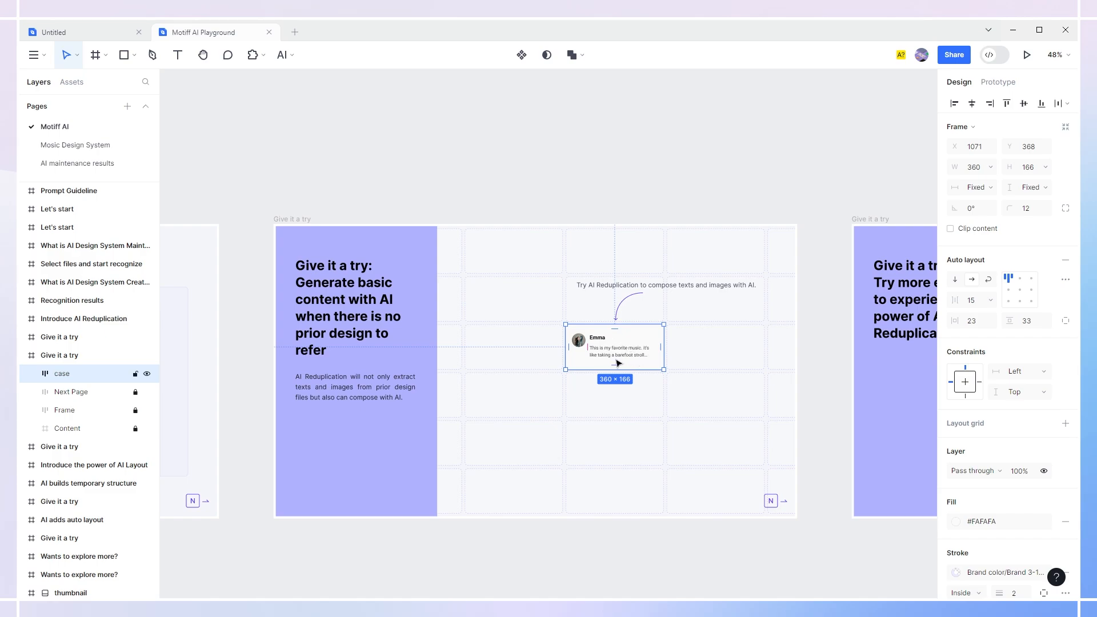
left_click(291, 57)
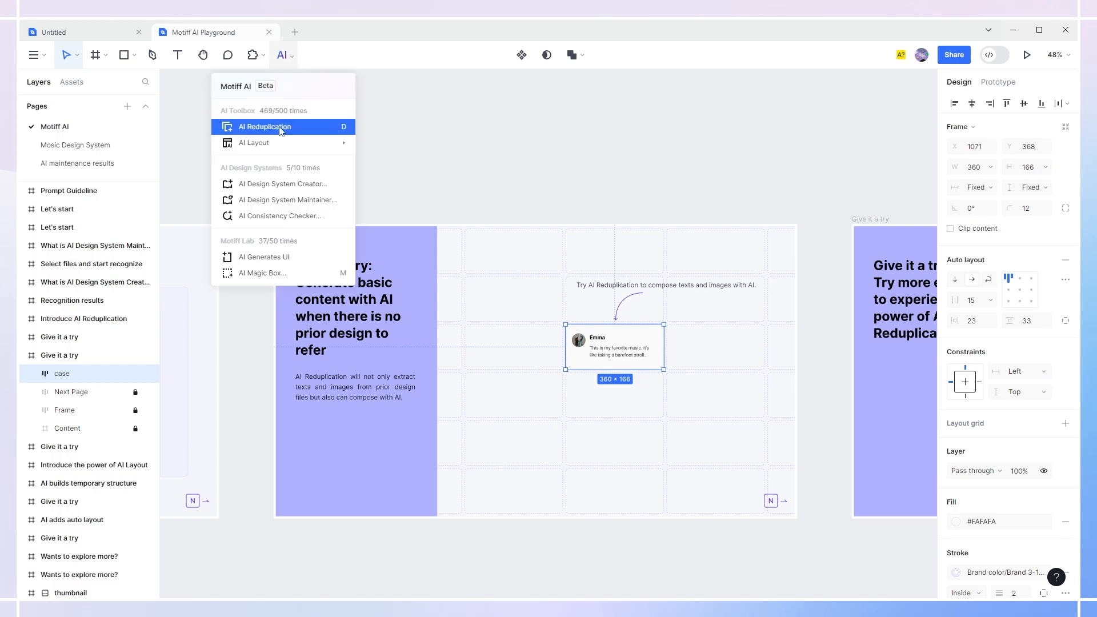
left_click(338, 130)
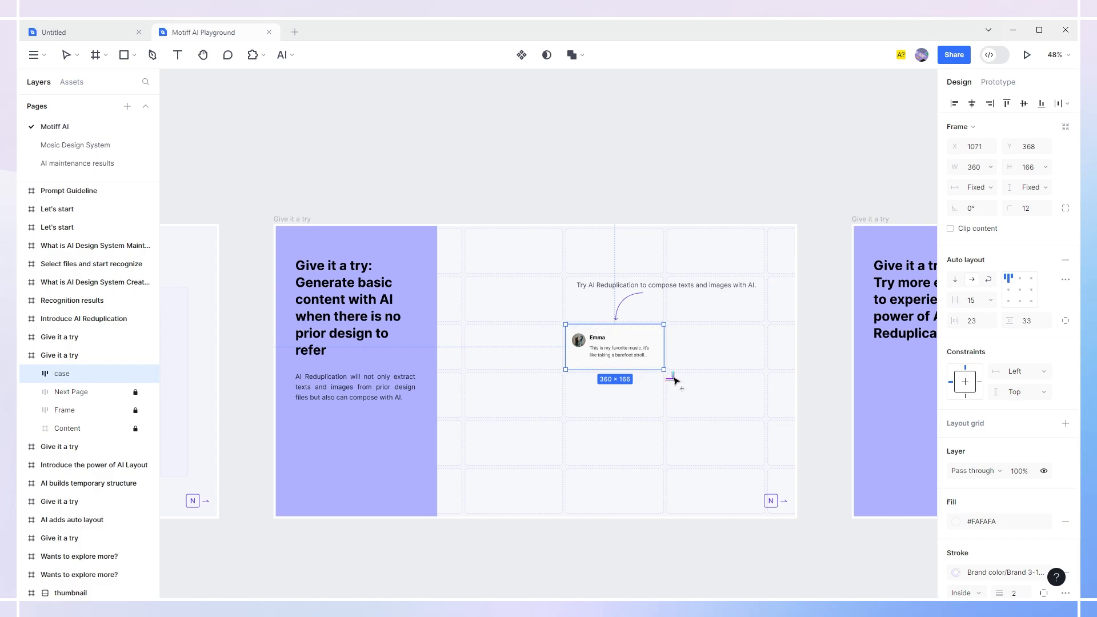
left_click_drag(675, 380, 767, 464)
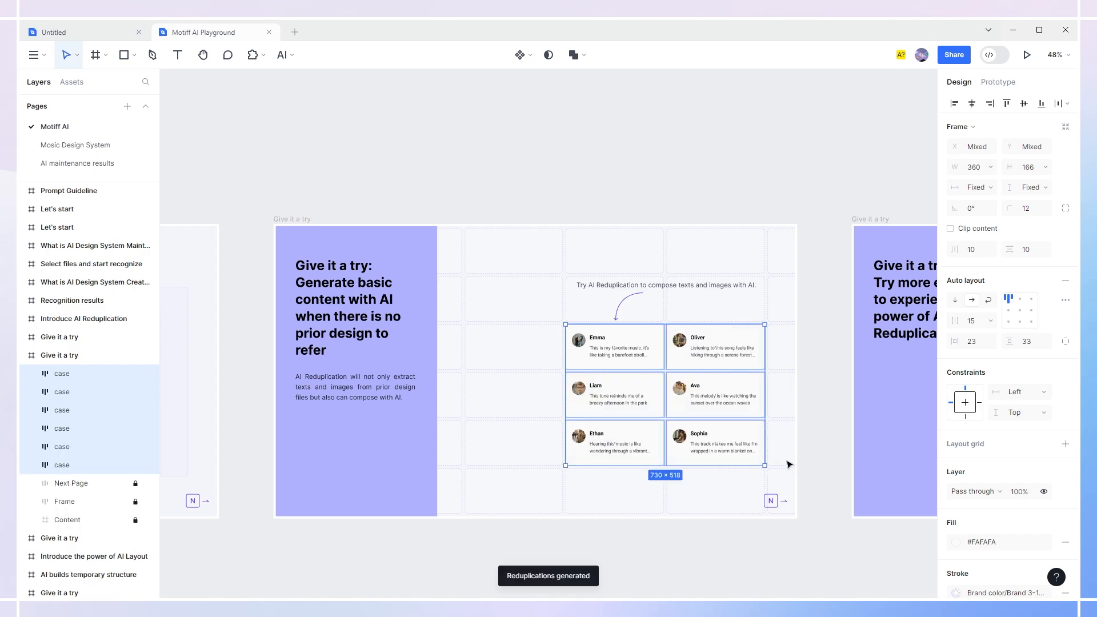
scroll(788, 464, "up", 5, "ctrl")
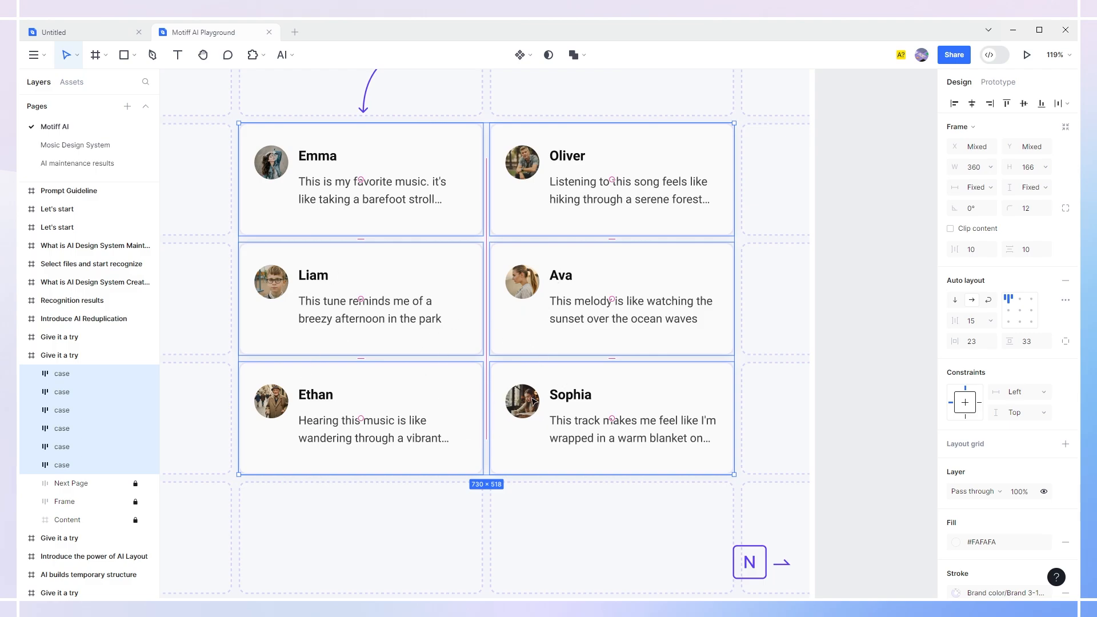
scroll(522, 412, "down", 5, "ctrl")
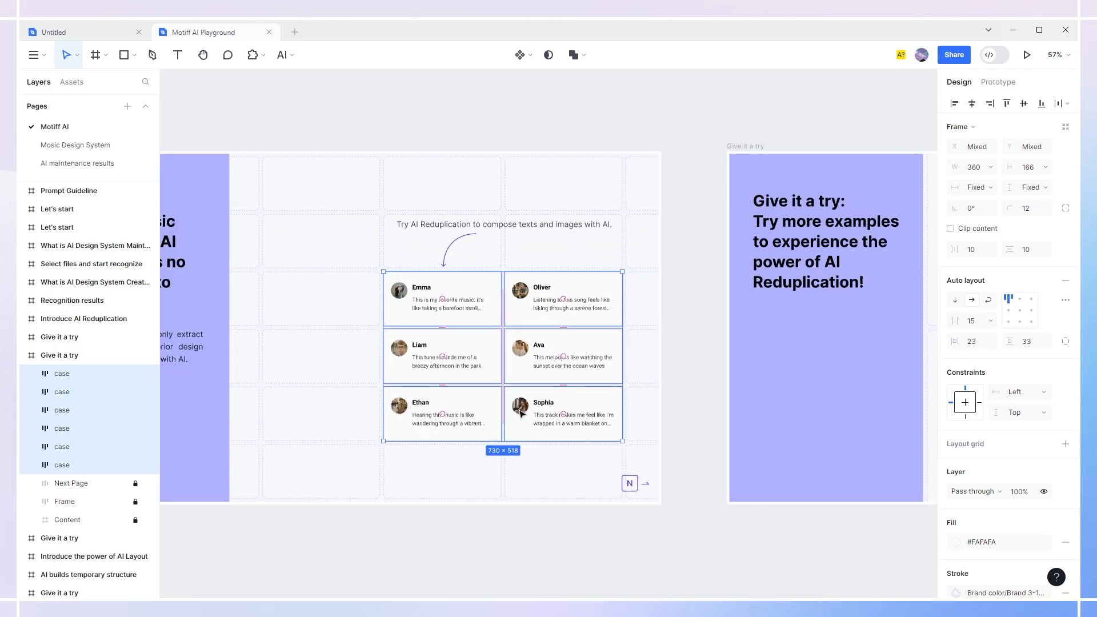
left_click(651, 413)
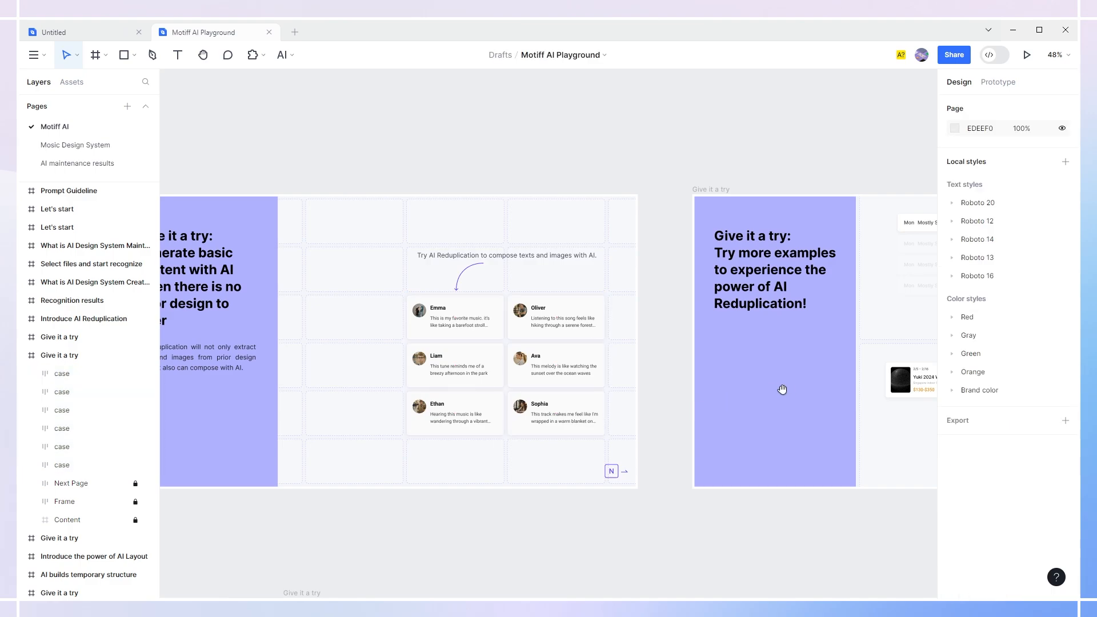
Step: Use AI Reduplication on the Yuki 2024 World Tour Concert card to make a vertical list of three event cards
left_click_drag(834, 383, 327, 382)
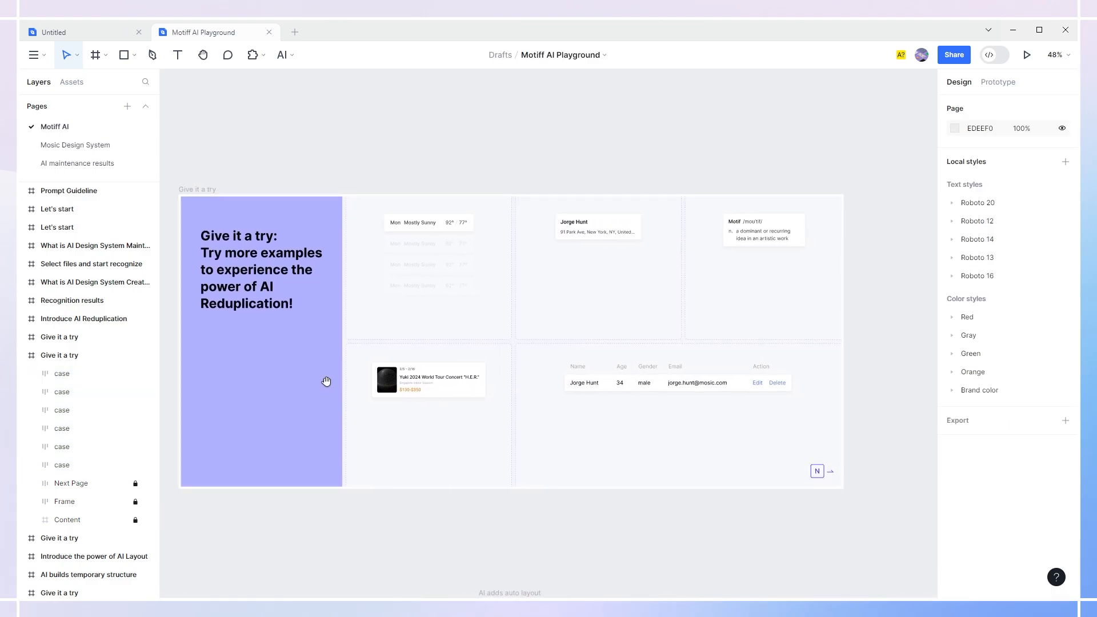
left_click(486, 394)
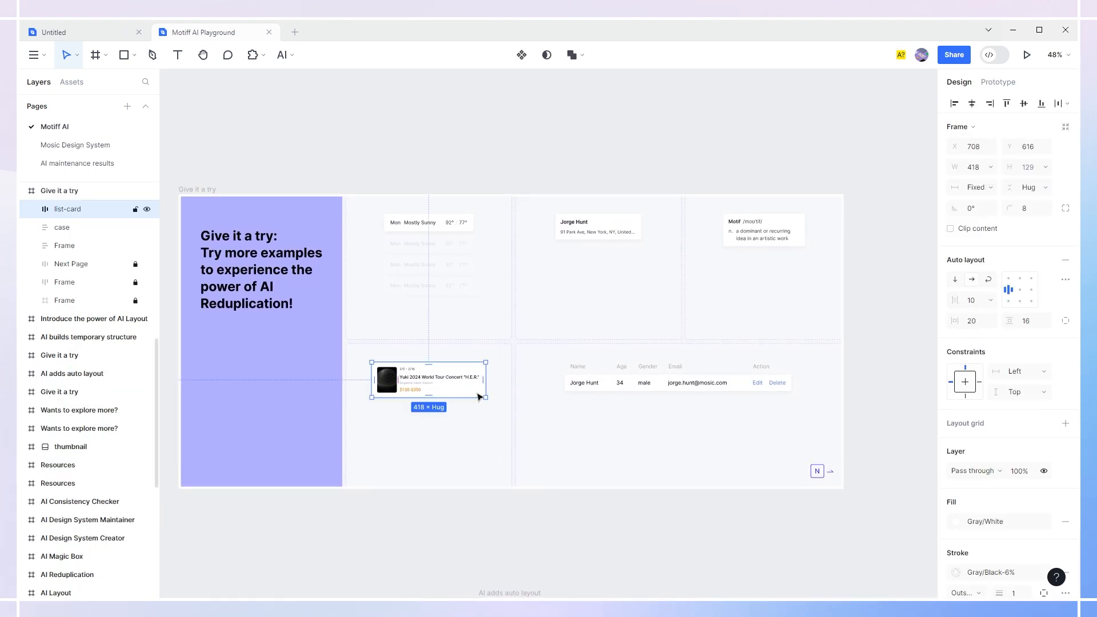
scroll(398, 413, "up", 3)
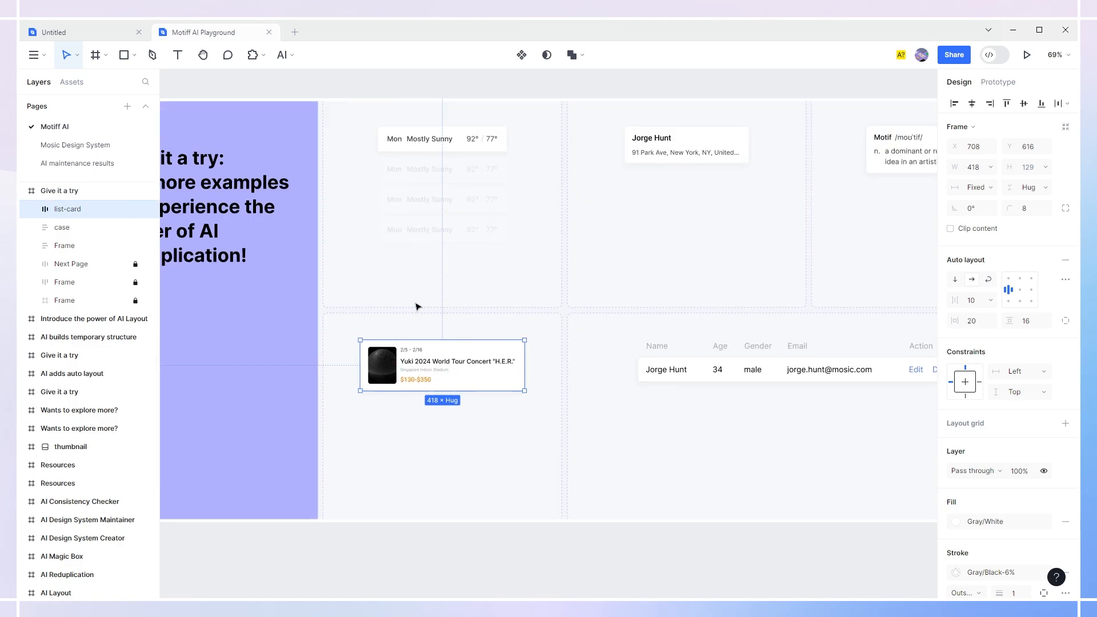
left_click(283, 55)
left_click(287, 127)
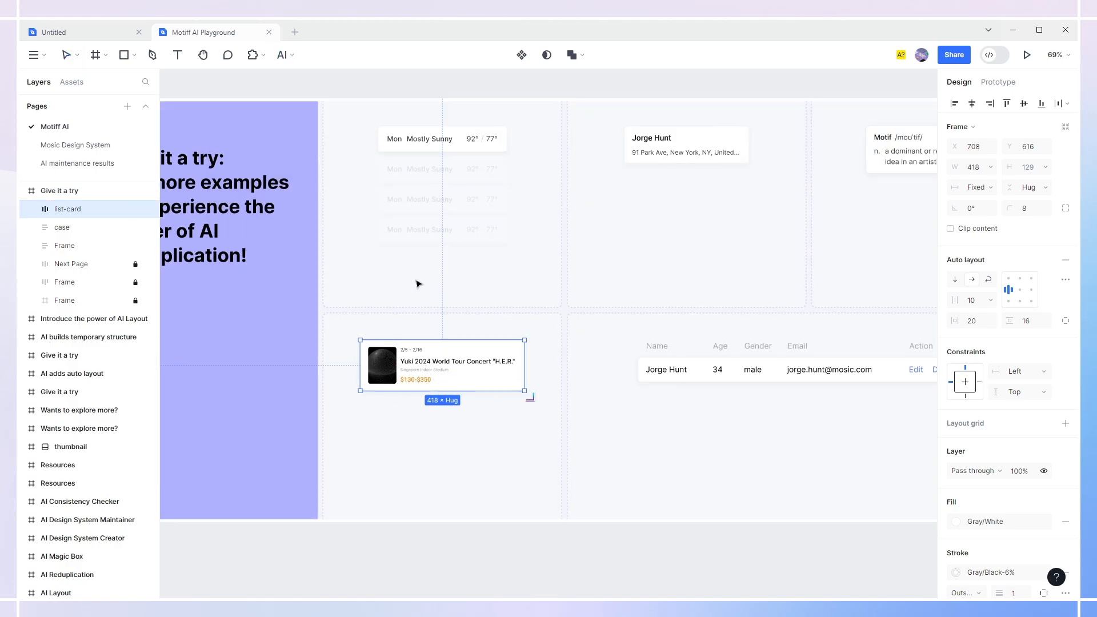
left_click_drag(533, 404, 537, 494)
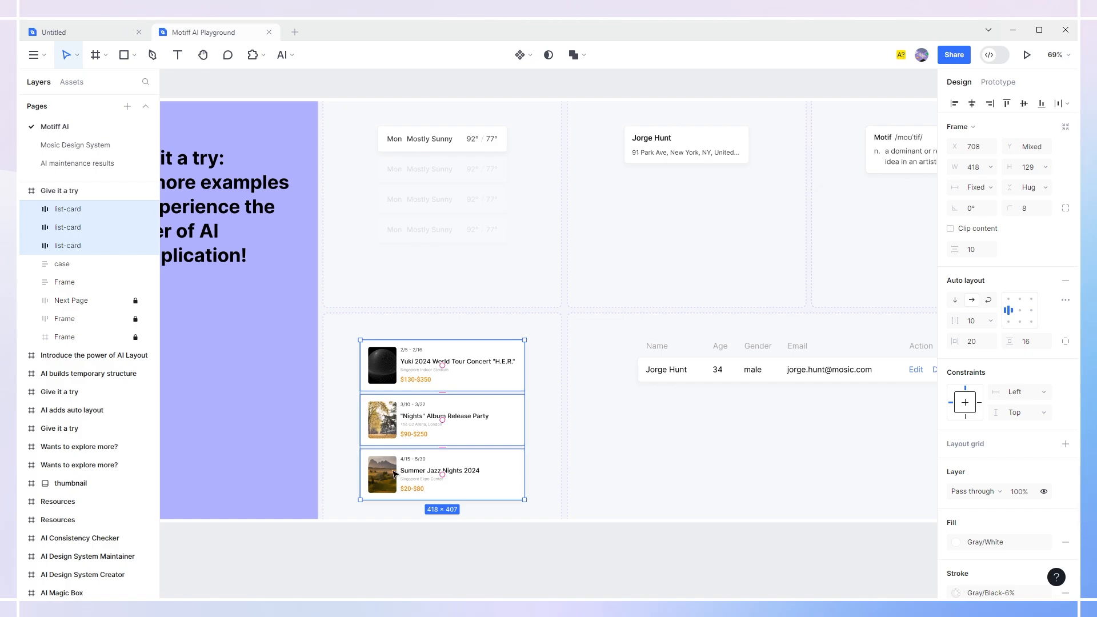
Step: Use AI Reduplication on the "Motif" dictionary card to make a vertical list of three definition cards
scroll(394, 473, "down", 5)
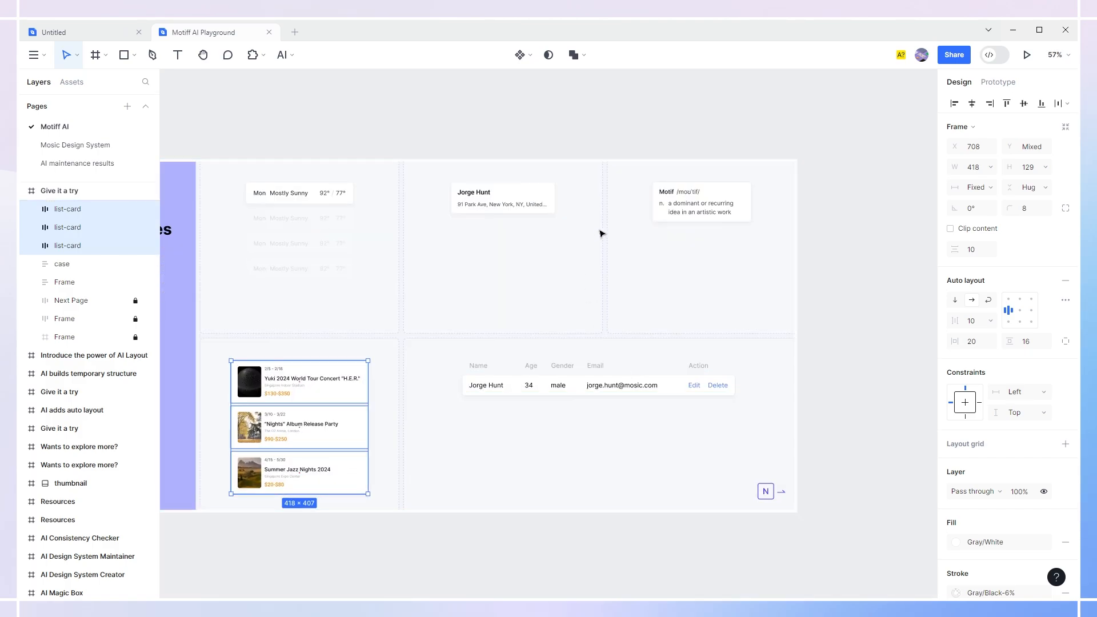
left_click(739, 195)
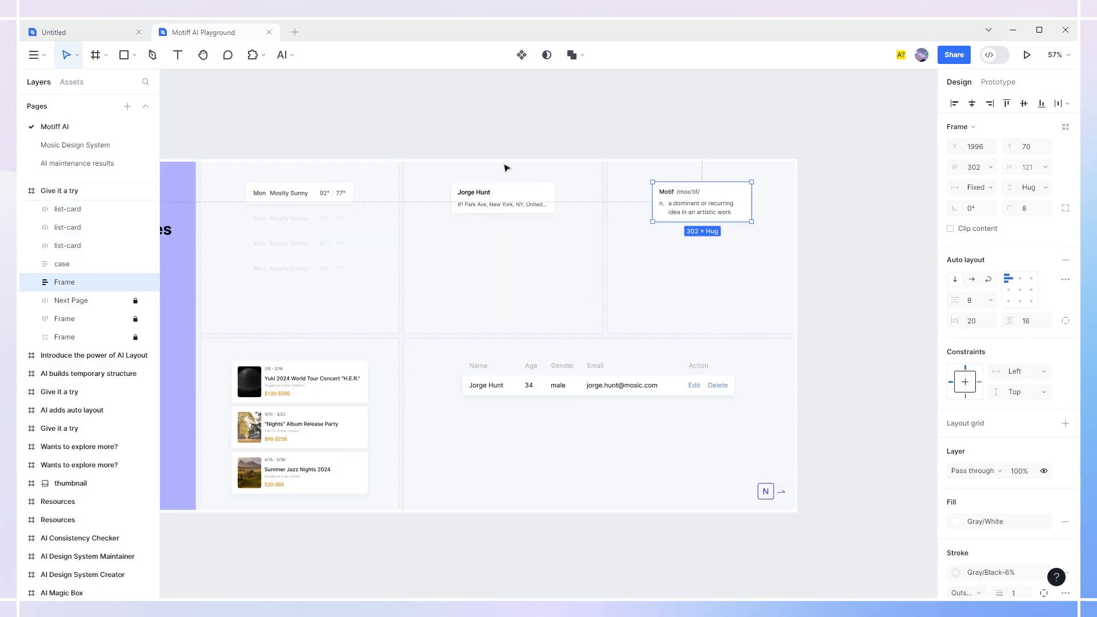
left_click(291, 59)
left_click(284, 126)
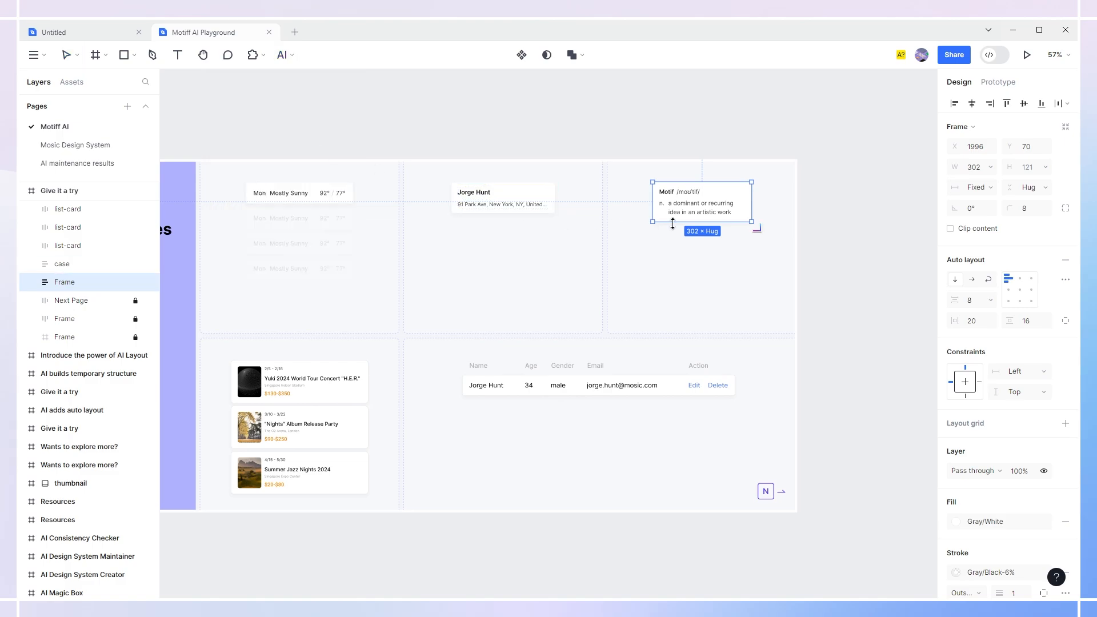
left_click_drag(760, 231, 762, 321)
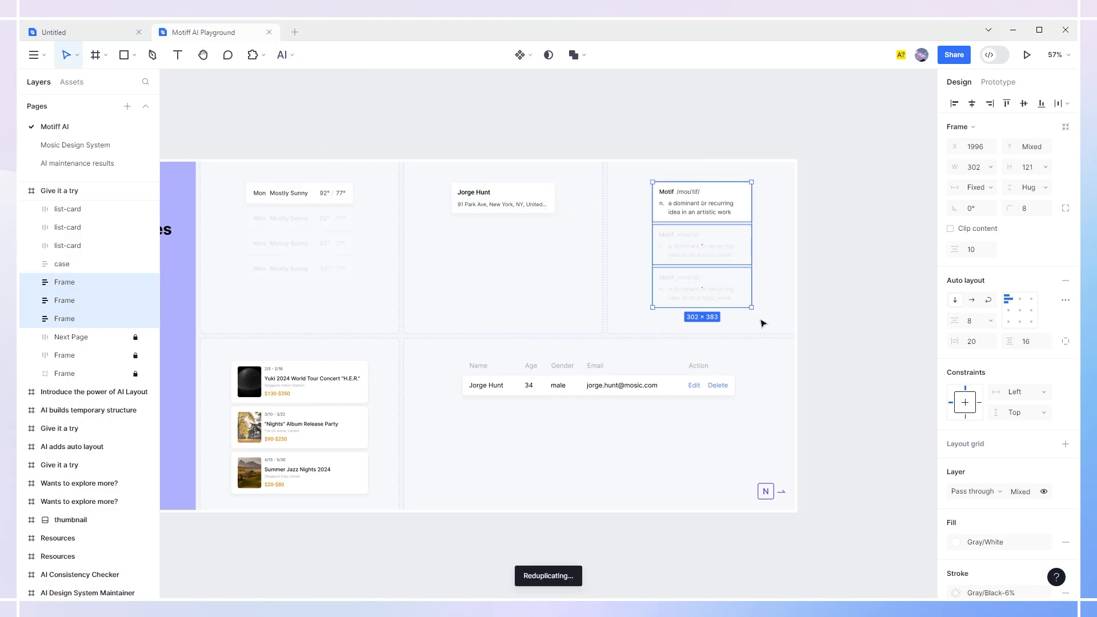
left_click(832, 316)
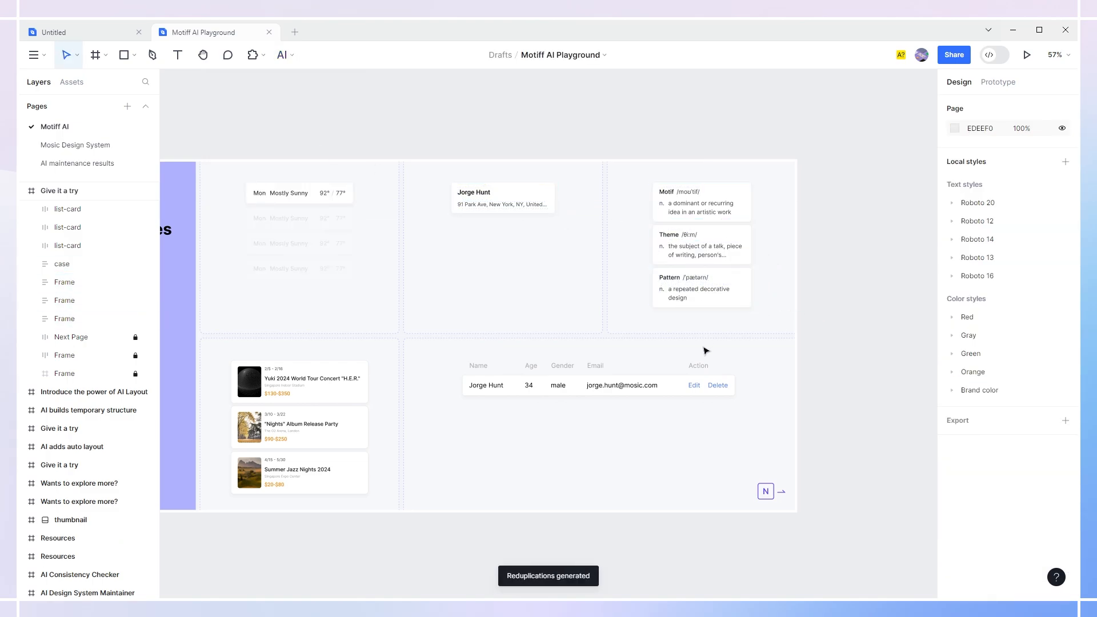
Step: Draw a rectangle about 375 × 178 on the empty canvas above the "Give it a try" frame and fill it white
left_click(673, 389)
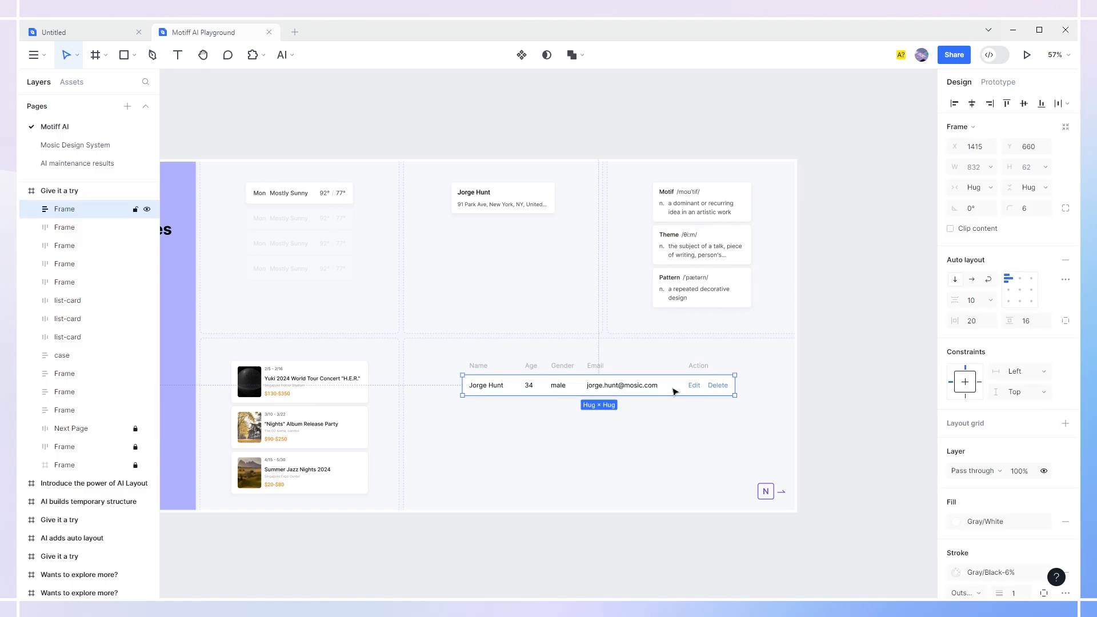
scroll(567, 311, "up", 2)
scroll(566, 311, "up", 2)
left_click(503, 291)
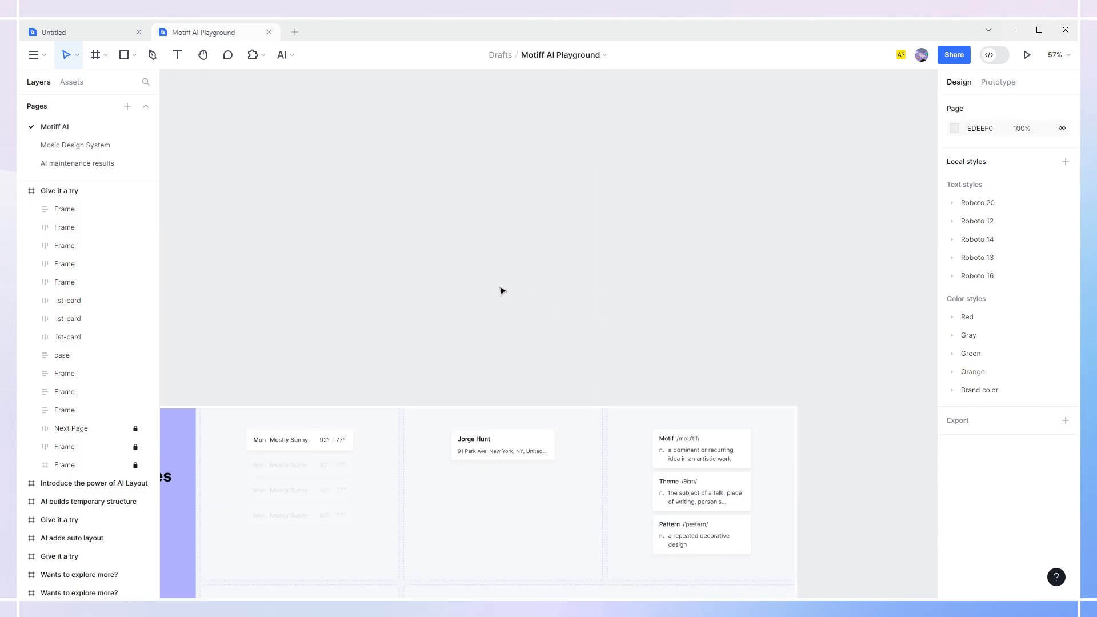
left_click(124, 56)
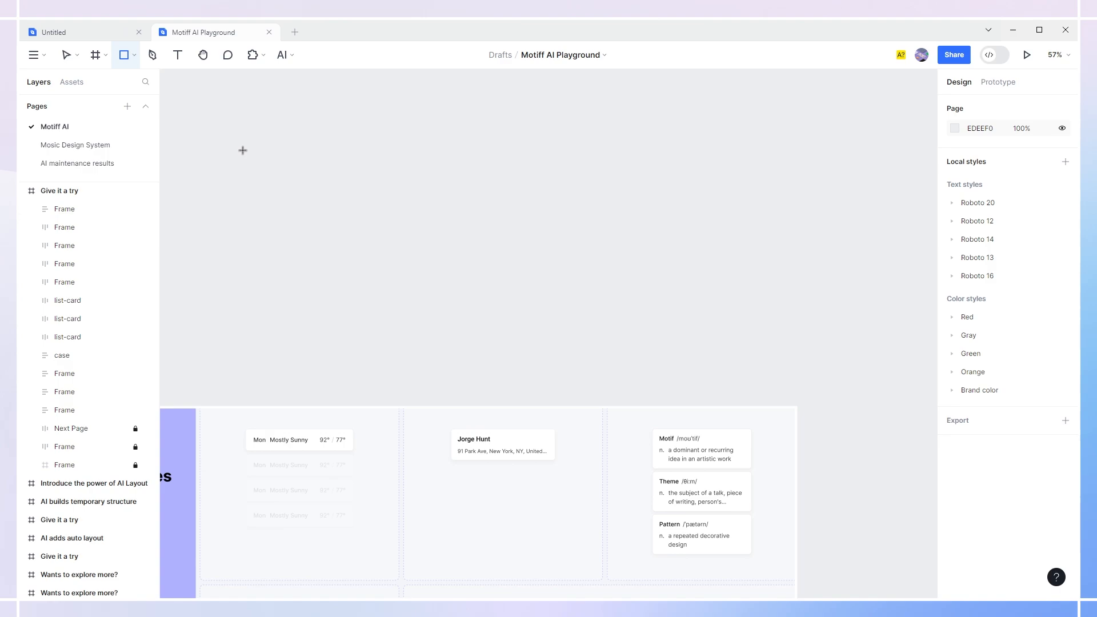
left_click_drag(393, 238, 516, 296)
left_click(953, 302)
left_click_drag(833, 357, 725, 285)
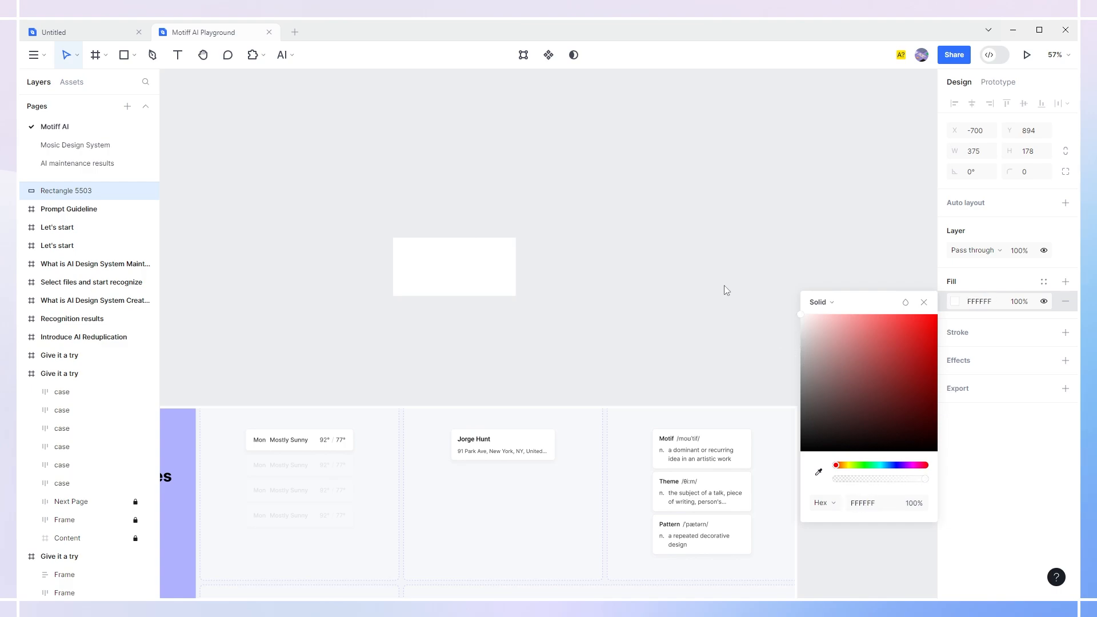
Step: Set the white rectangle's corner radius to 20
left_click(1028, 172)
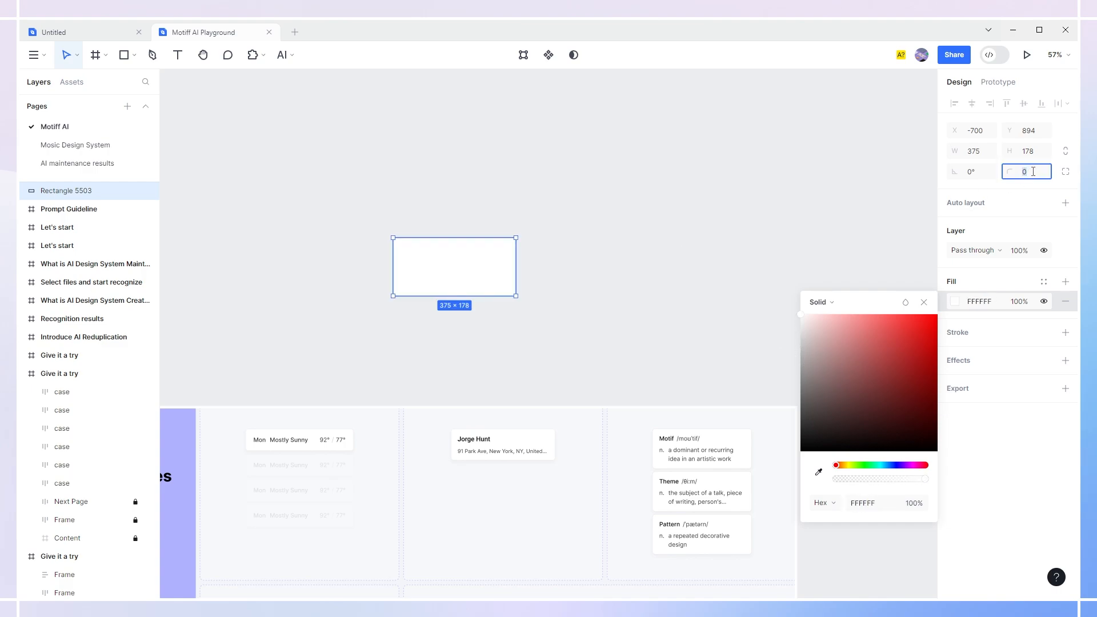
type("10")
key("Return")
left_click(700, 258)
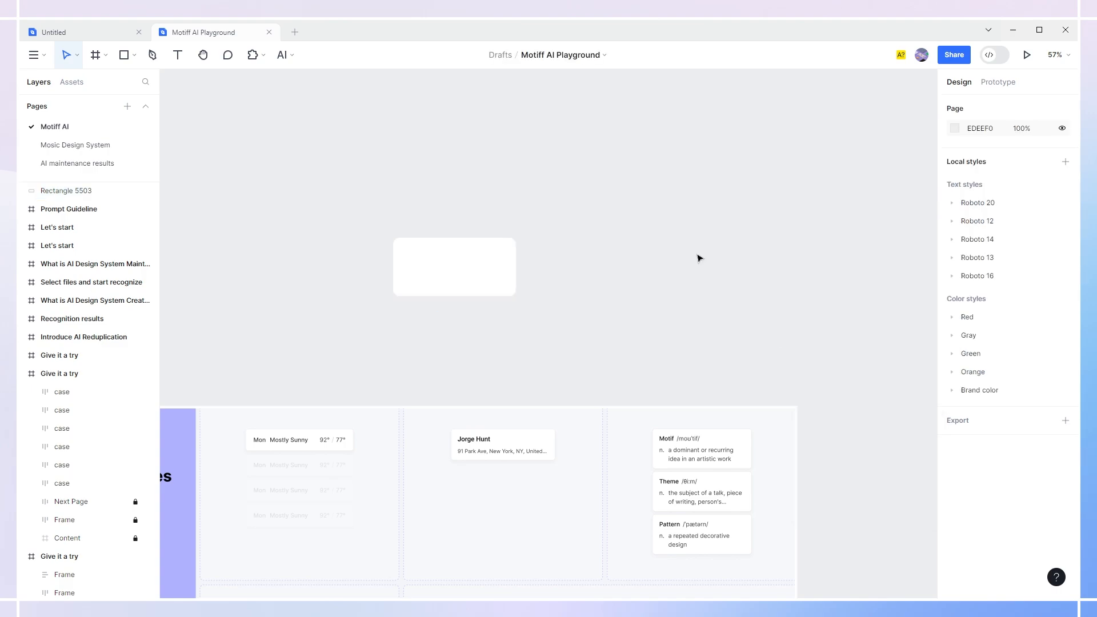
Step: Add a text line with the profile owner's full name inside the upper part of the white card
left_click(184, 63)
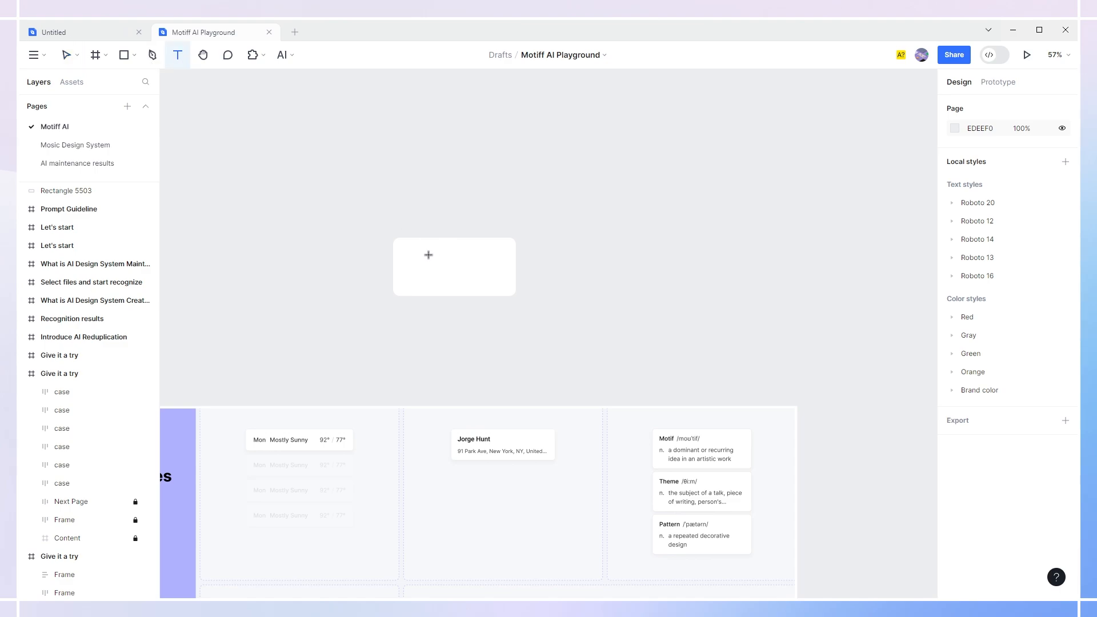
left_click(420, 255)
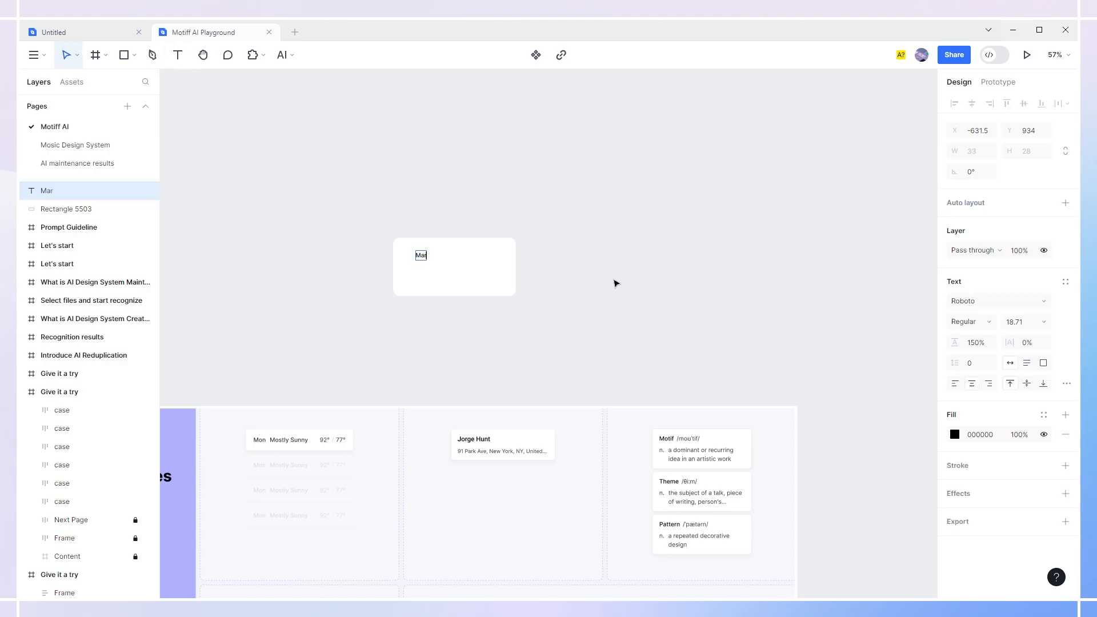
type("Mark Willium")
key("Escape")
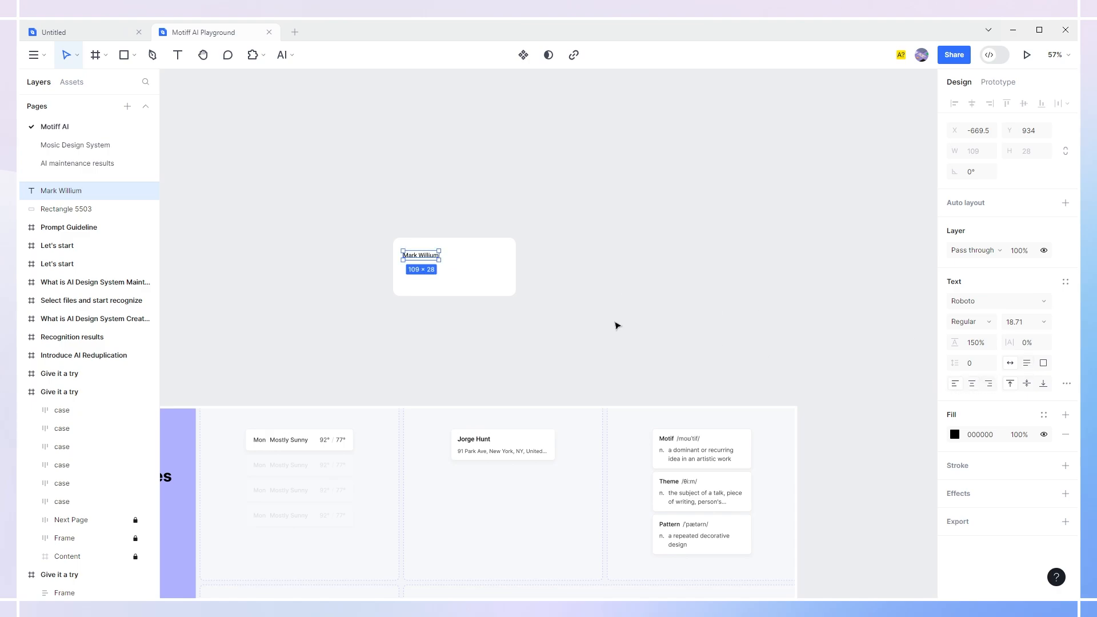
left_click(617, 323)
scroll(419, 276, "up", 5)
left_click_drag(421, 237, 440, 231)
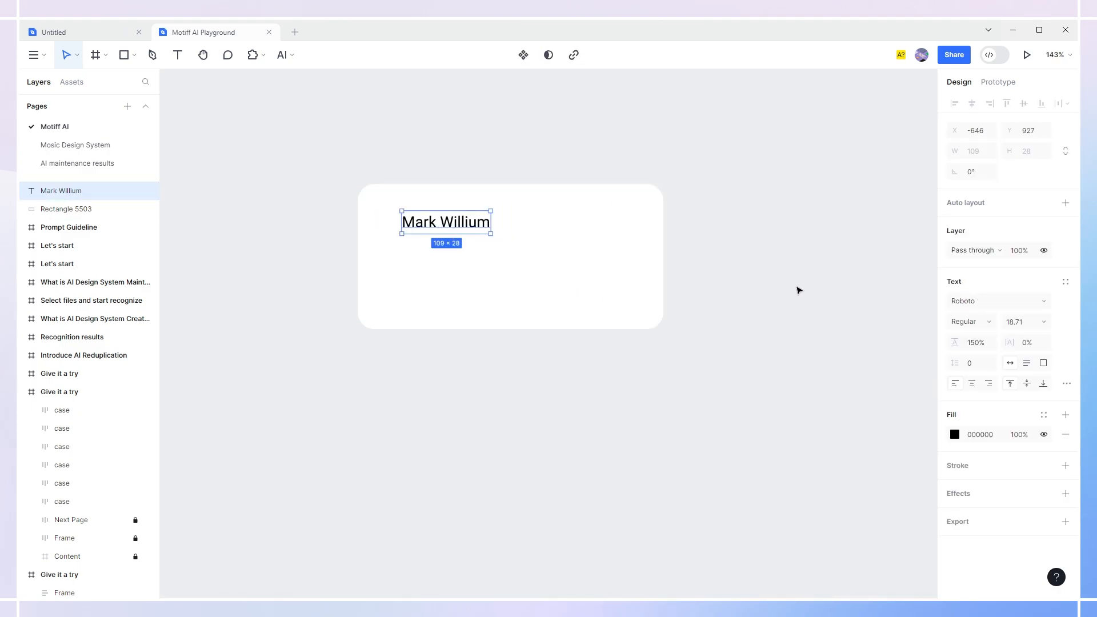
Step: Make the name text Bold at size 24 and nudge it into place on the card
left_click(987, 321)
left_click(978, 354)
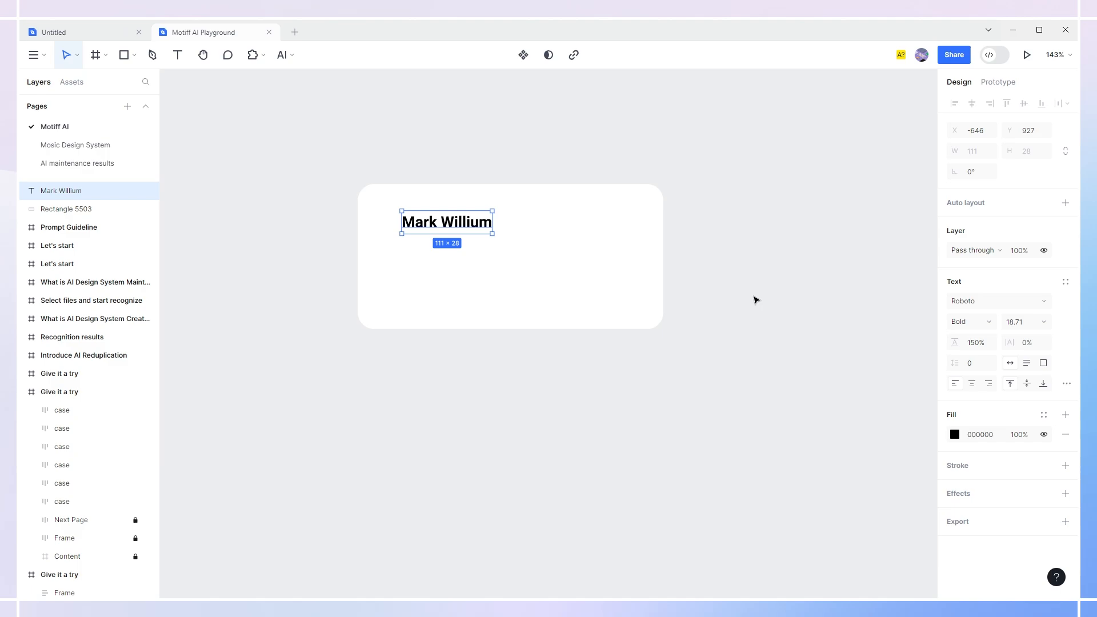
left_click(1047, 328)
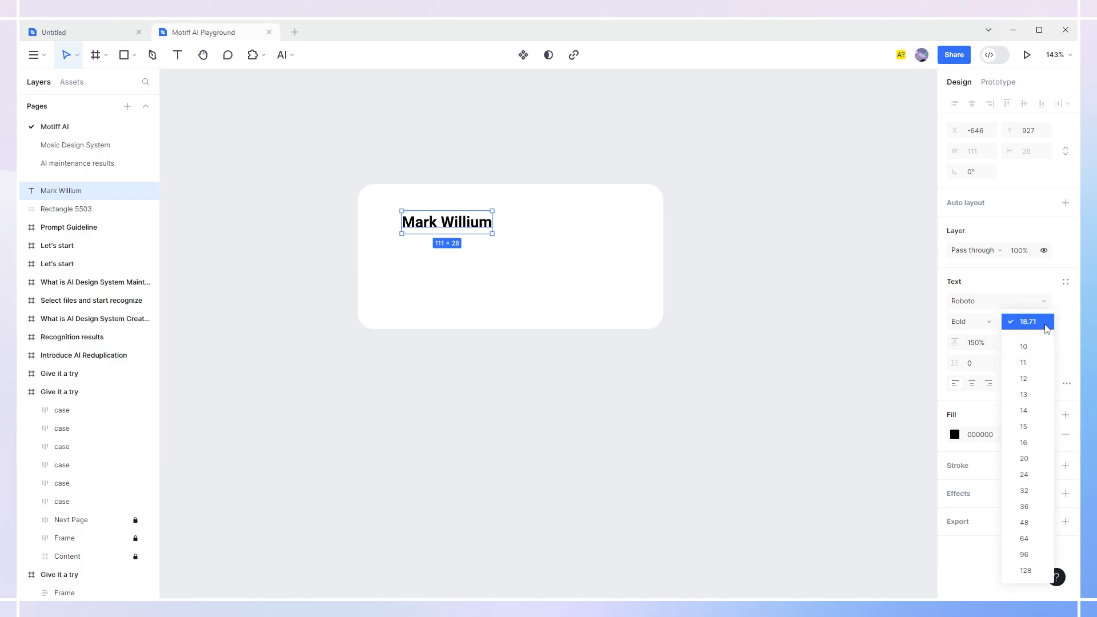
left_click(1033, 475)
left_click_drag(476, 226, 481, 227)
left_click(441, 410)
Step: Add a text box about 288 × 80 below the name reading "I am a professional UI/UX Designer"
left_click(184, 60)
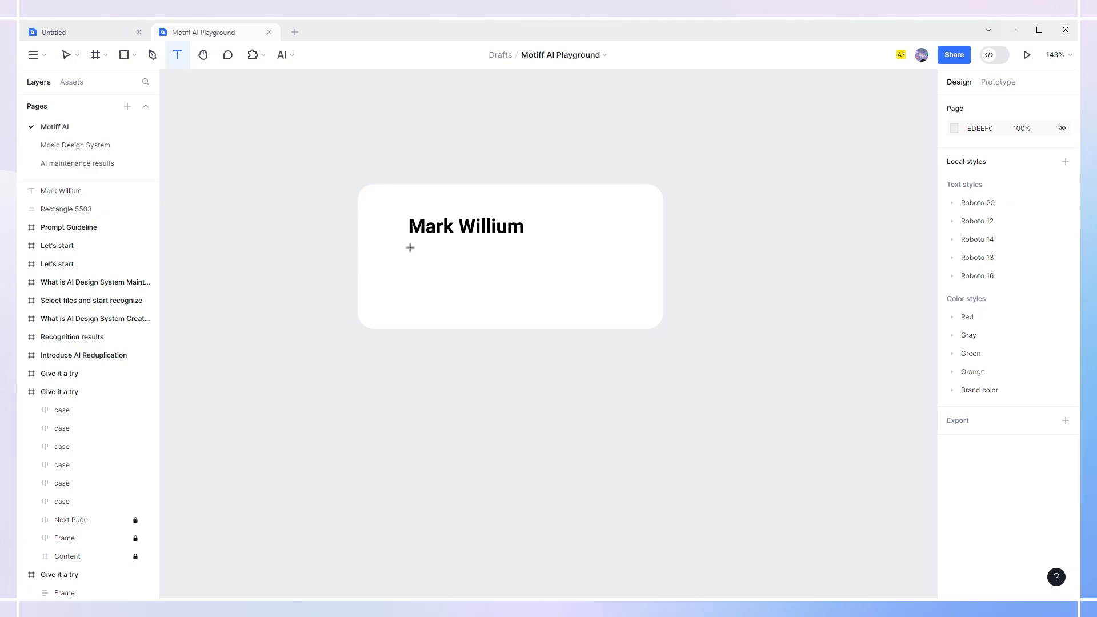
left_click_drag(410, 248, 644, 310)
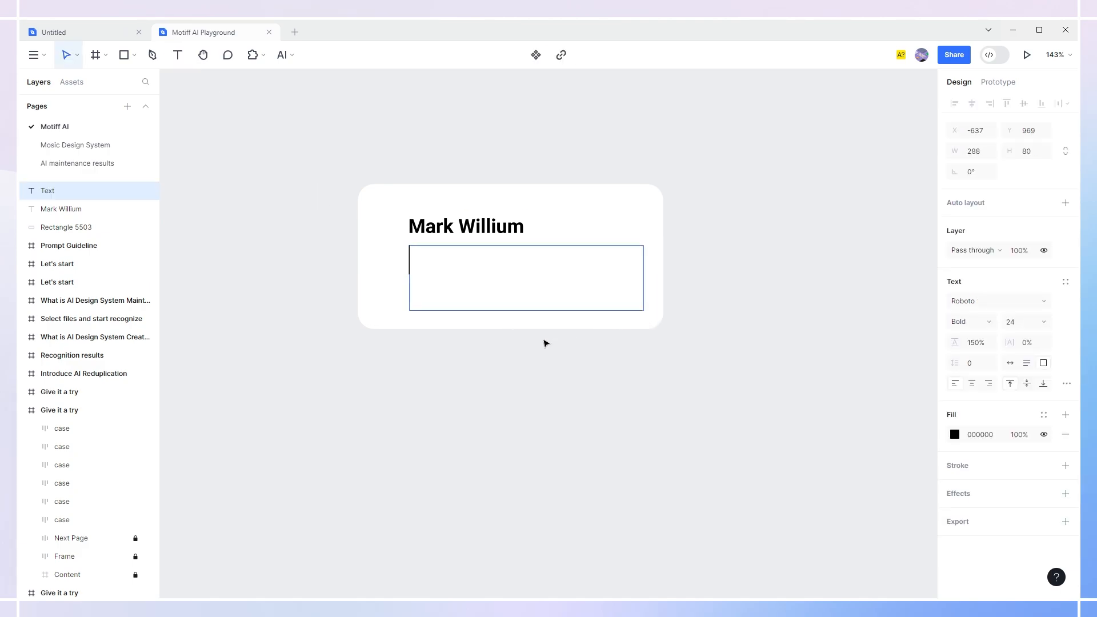
type("I am a professional")
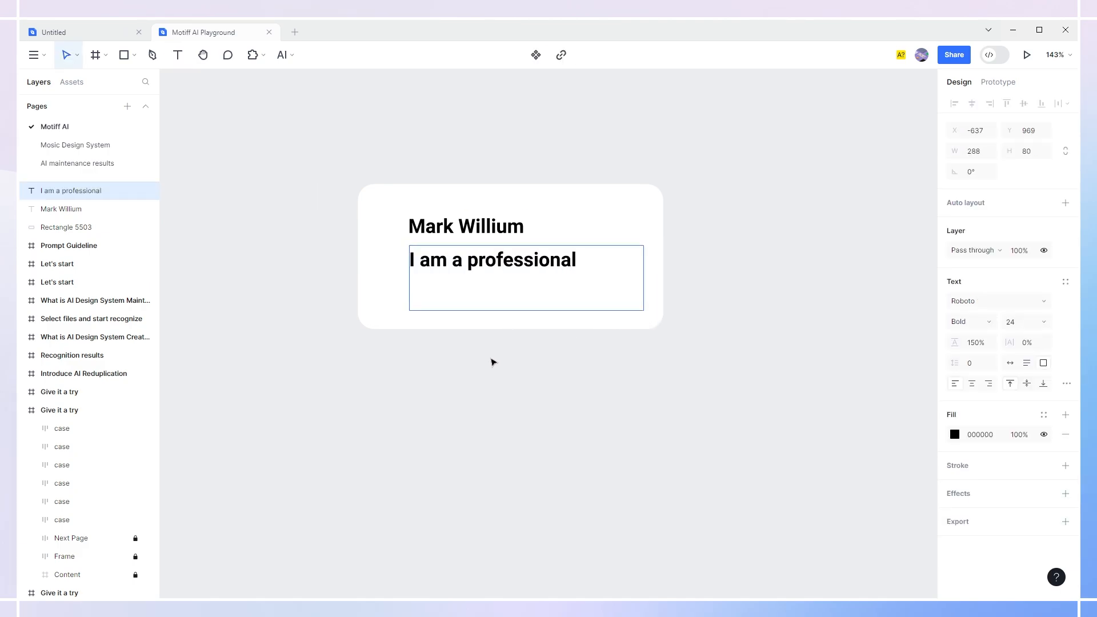
type(" UI/UX Designer")
key("Escape")
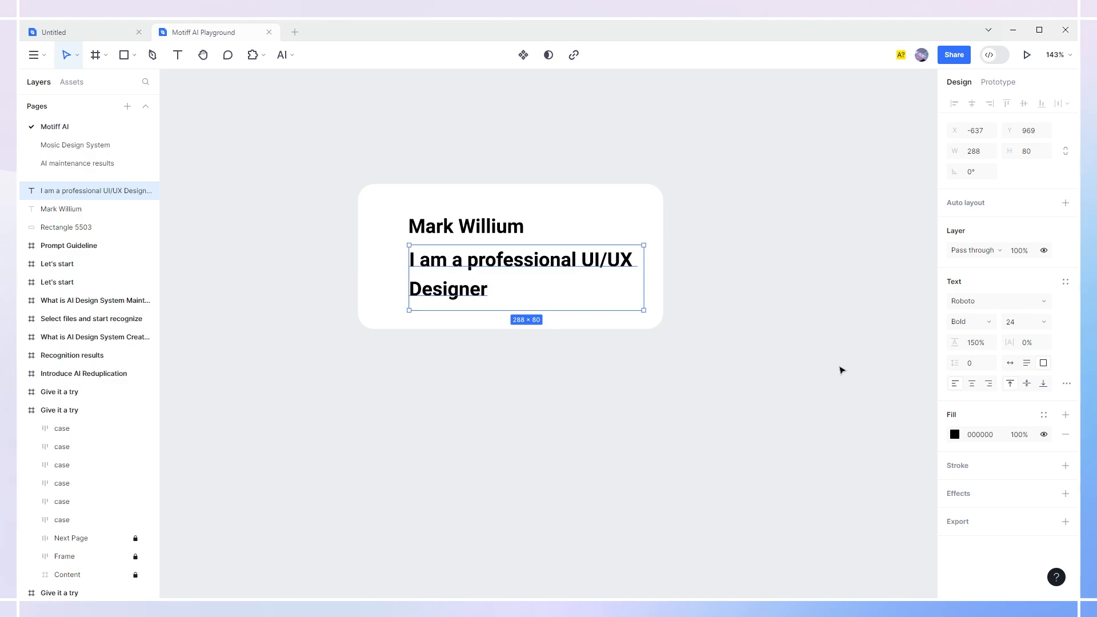
Step: Style the description text as Regular, size 20, in grey 858585
left_click(995, 325)
left_click(984, 291)
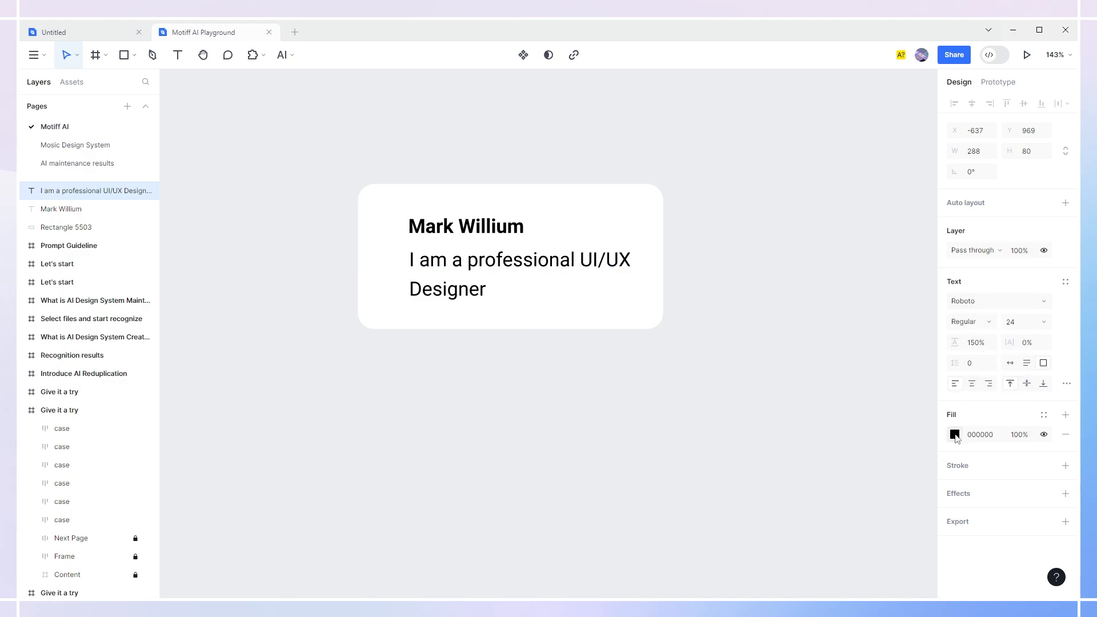
left_click(955, 434)
left_click_drag(917, 451, 794, 454)
left_click(1029, 322)
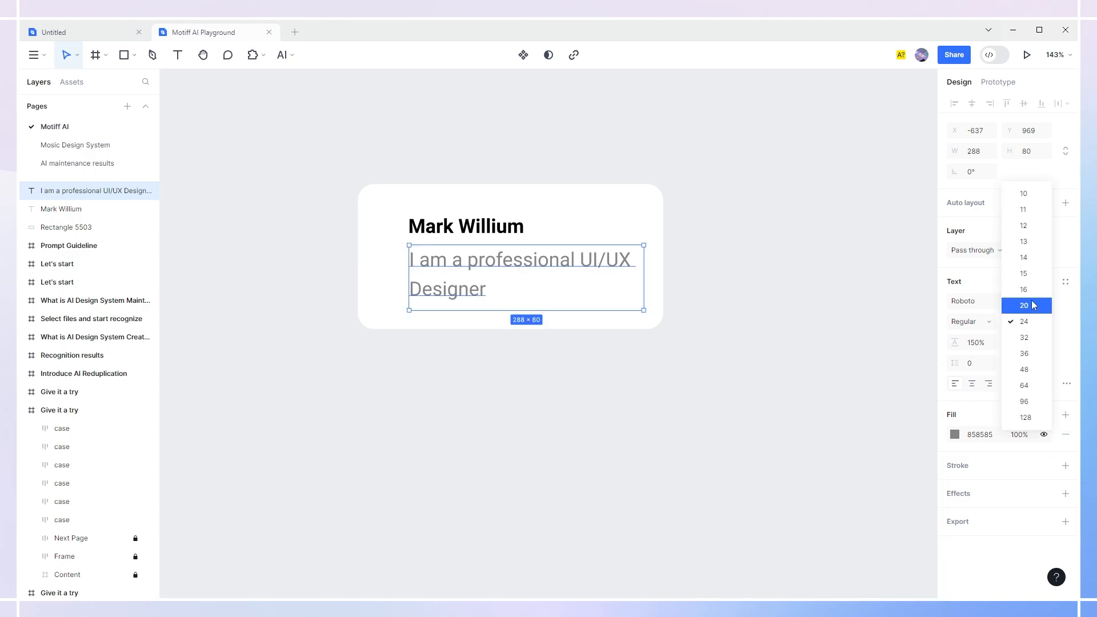
left_click(1025, 306)
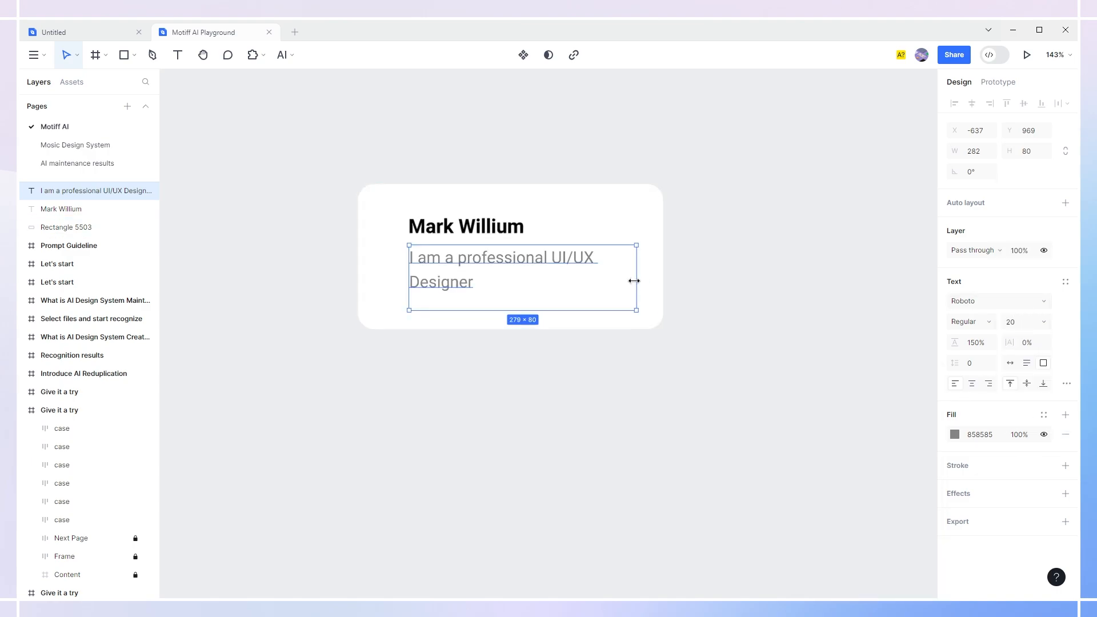
Step: Narrow the white card to a width of about 343
left_click(660, 274)
left_click_drag(660, 274, 637, 260)
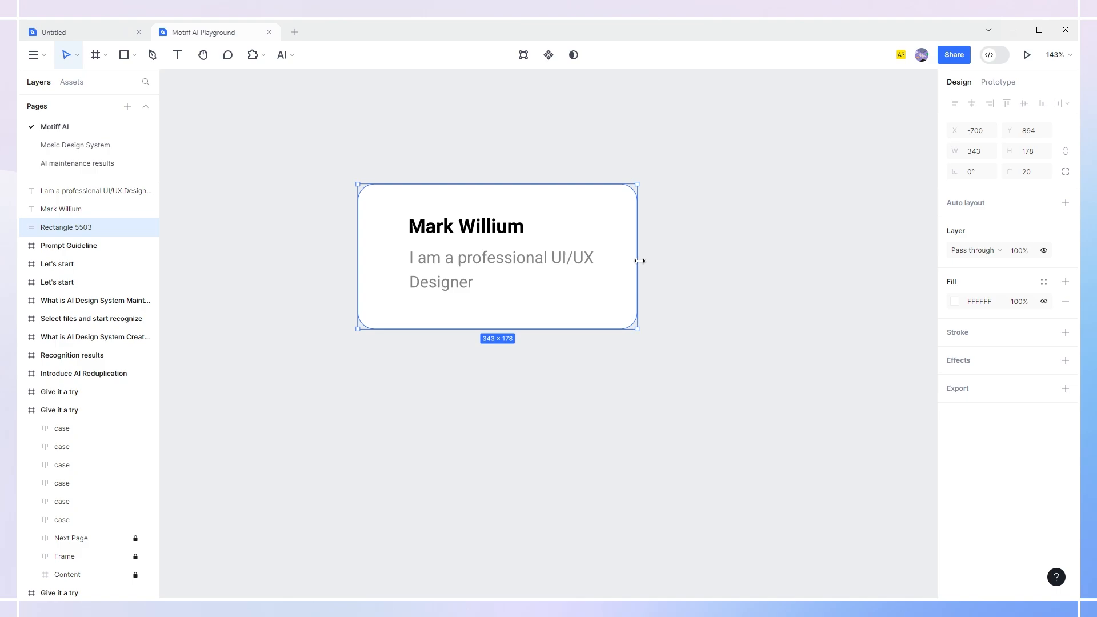
key("Escape")
Step: Shift the name and description texts to the right together and narrow the description box to fit inside the card
left_click(457, 261)
left_click(448, 235, "shift")
left_click_drag(448, 272, 458, 272)
left_click(683, 269)
left_click(594, 264)
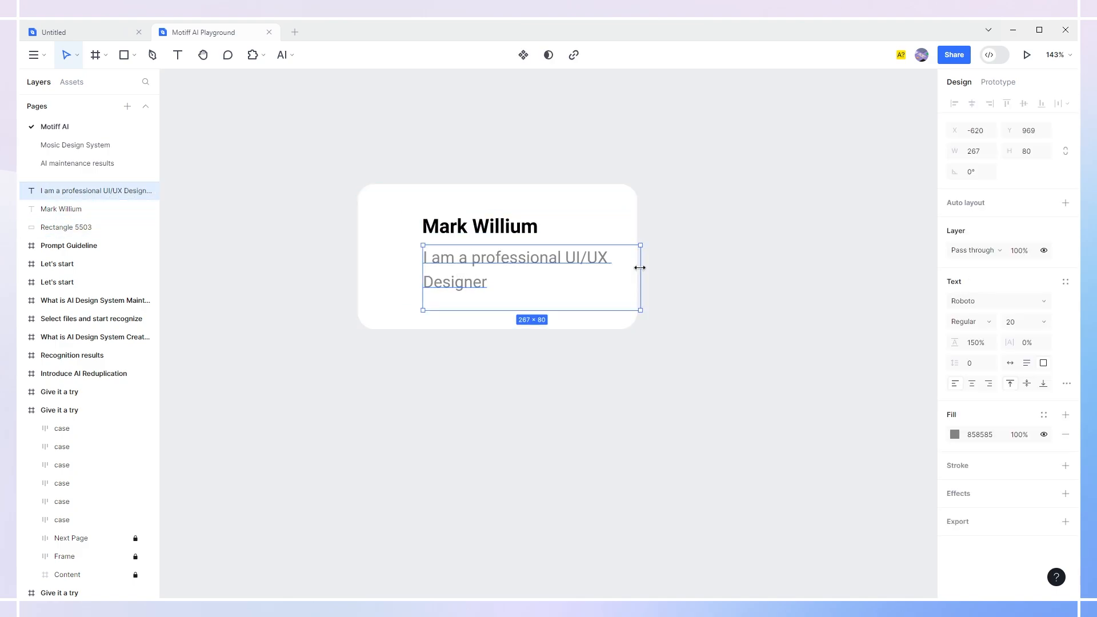
left_click_drag(639, 269, 614, 266)
left_click(349, 351)
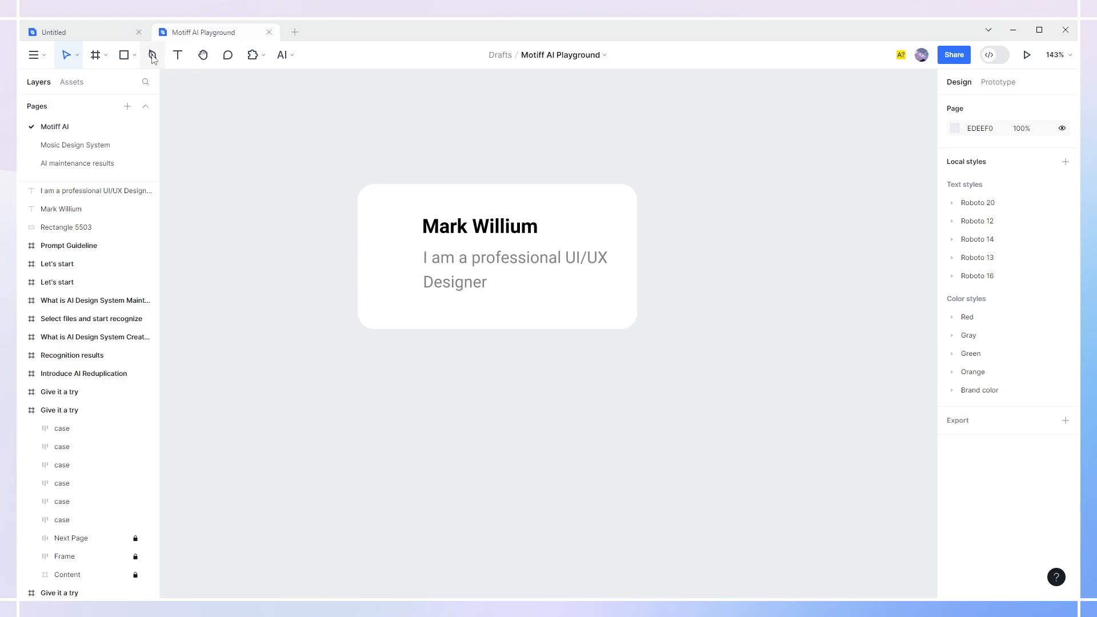
Step: Draw a circle about 66 × 66 in the card's upper-left corner and move the name and description texts up beside it
left_click(133, 56)
left_click(106, 136)
mouse_move(379, 219)
left_mouse_down()
mouse_move(432, 273)
mouse_move(399, 243)
mouse_move(408, 235)
left_mouse_up()
left_click(451, 231)
left_click(464, 270, "shift")
left_click_drag(457, 271, 467, 262)
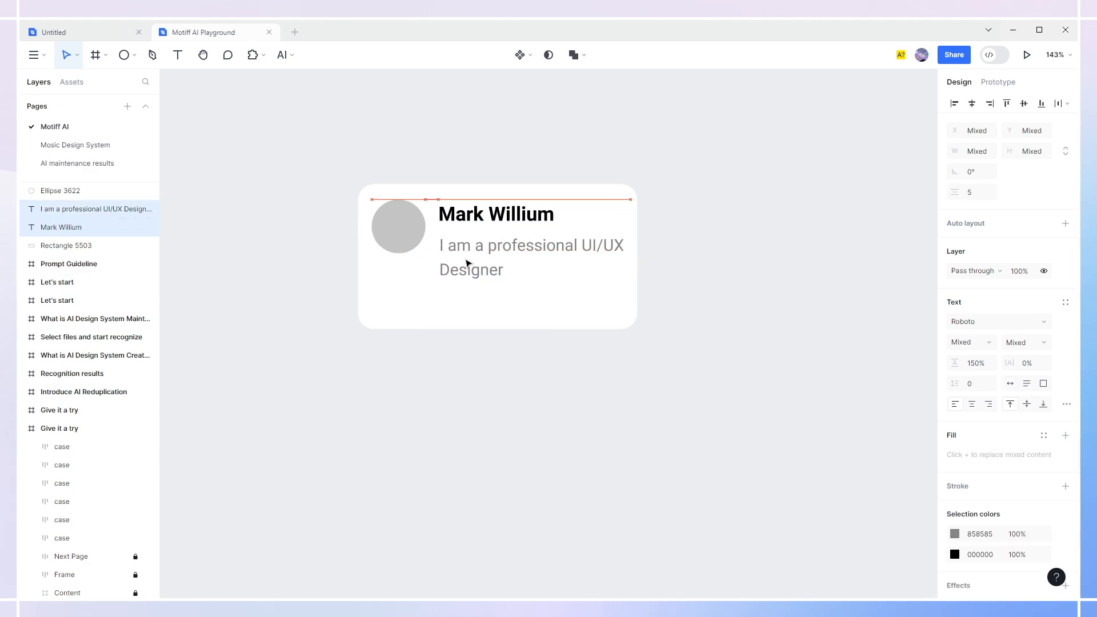
left_click(365, 343)
Step: Fill the avatar circle with a random portrait photo from the Unsplash plugin
left_click(398, 236)
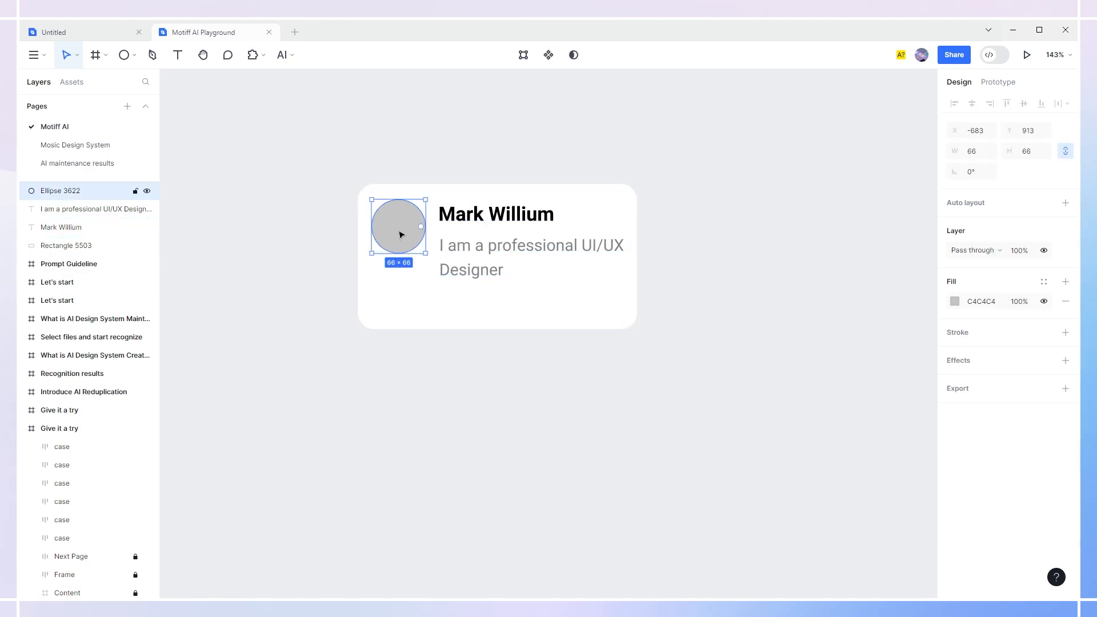
left_click(252, 55)
left_click(266, 194)
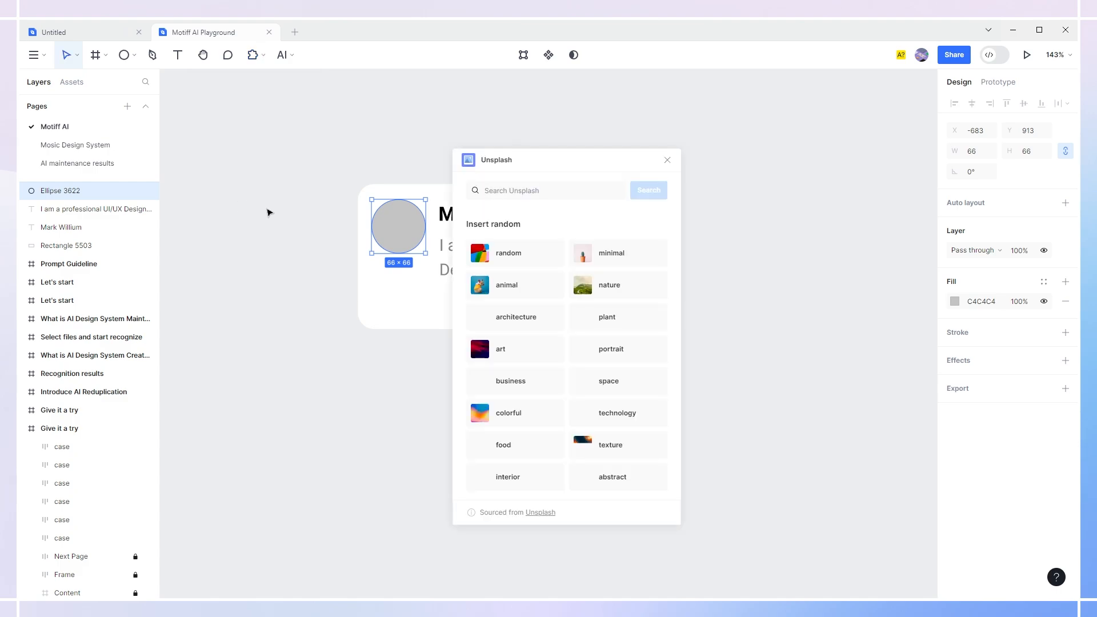
left_click(611, 350)
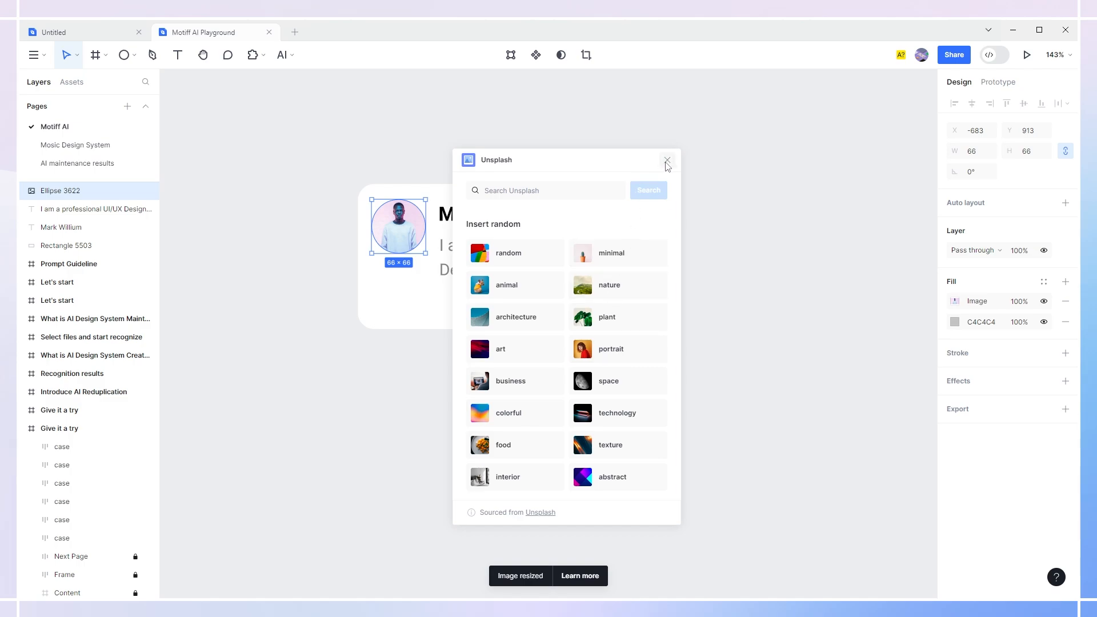
left_click(667, 160)
Step: Shorten the white card's height to about 140, then group all its elements and wrap the group in a frame
left_click(500, 298)
left_click_drag(500, 329, 503, 301)
left_click(482, 338)
left_click_drag(327, 153, 649, 322)
key("ctrl+g")
right_click(602, 205)
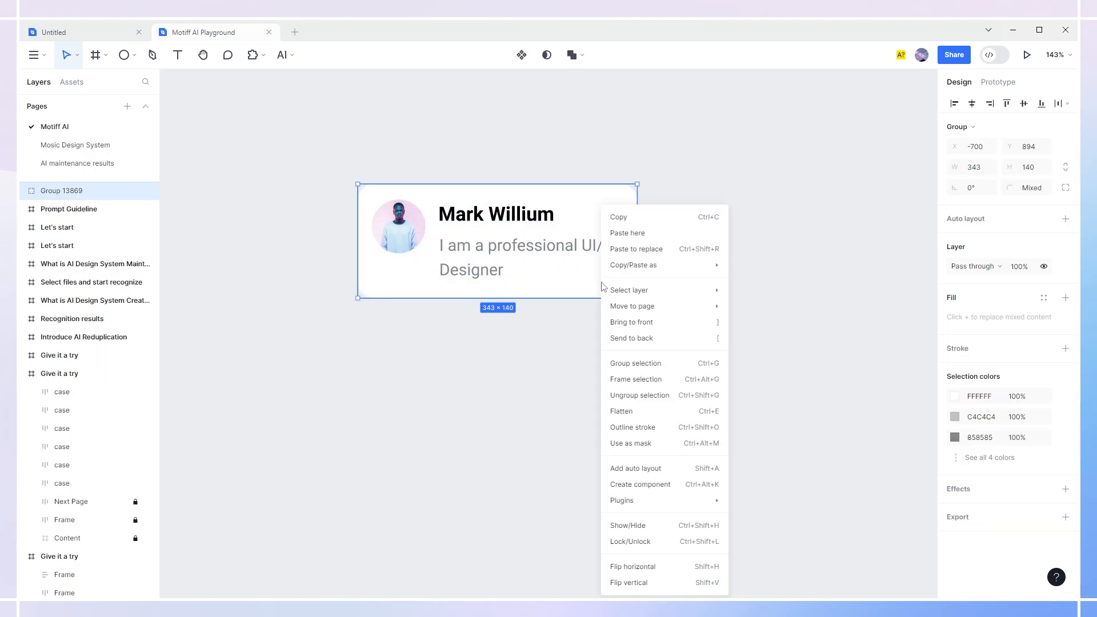
left_click(626, 380)
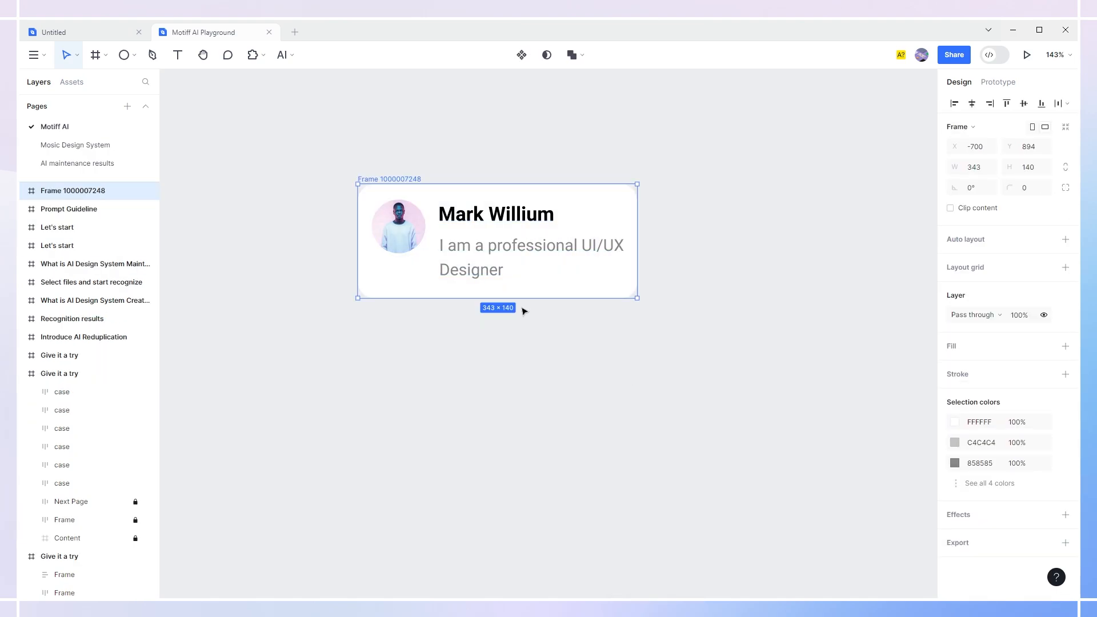
Step: Use AI Reduplication on the framed profile card to fill a grid of two columns and three rows
left_click(290, 58)
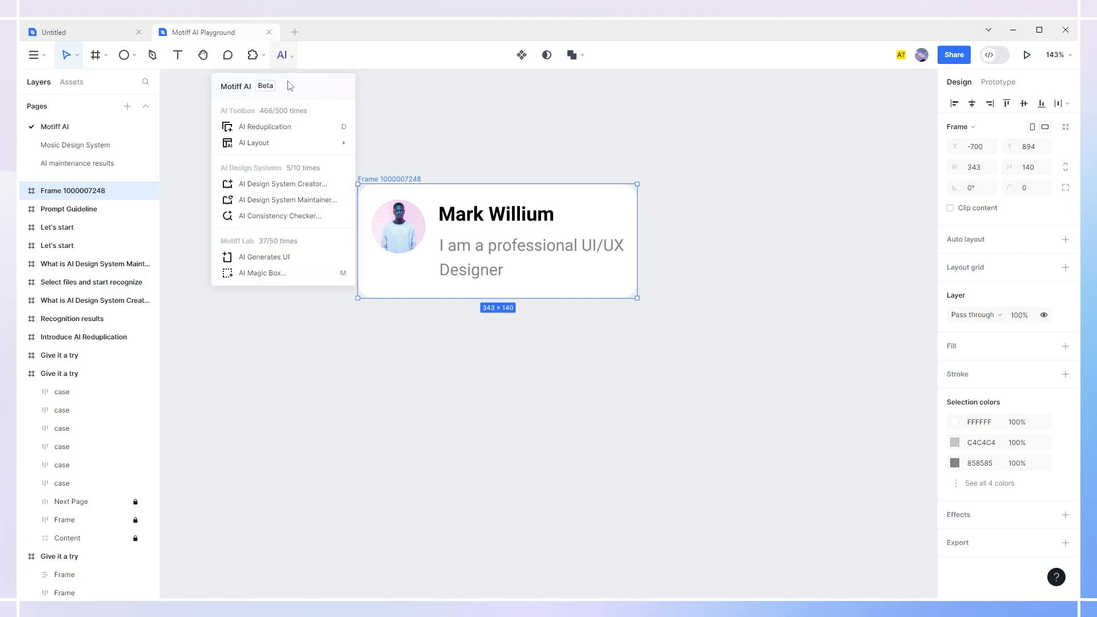
left_click(271, 126)
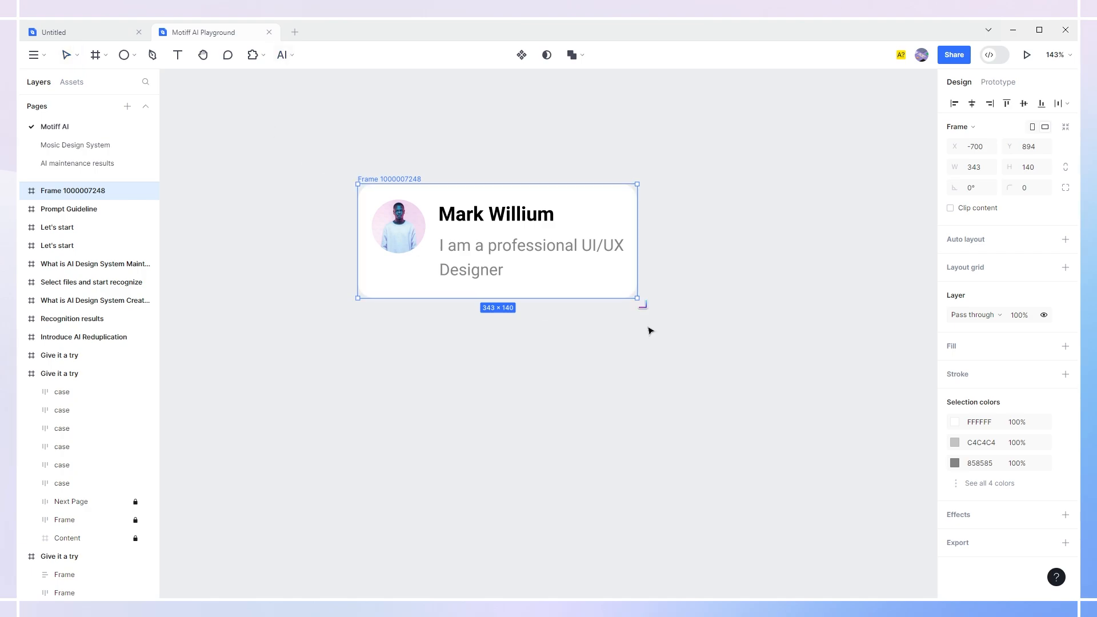
left_click_drag(656, 337, 662, 446)
left_click_drag(667, 492, 673, 520)
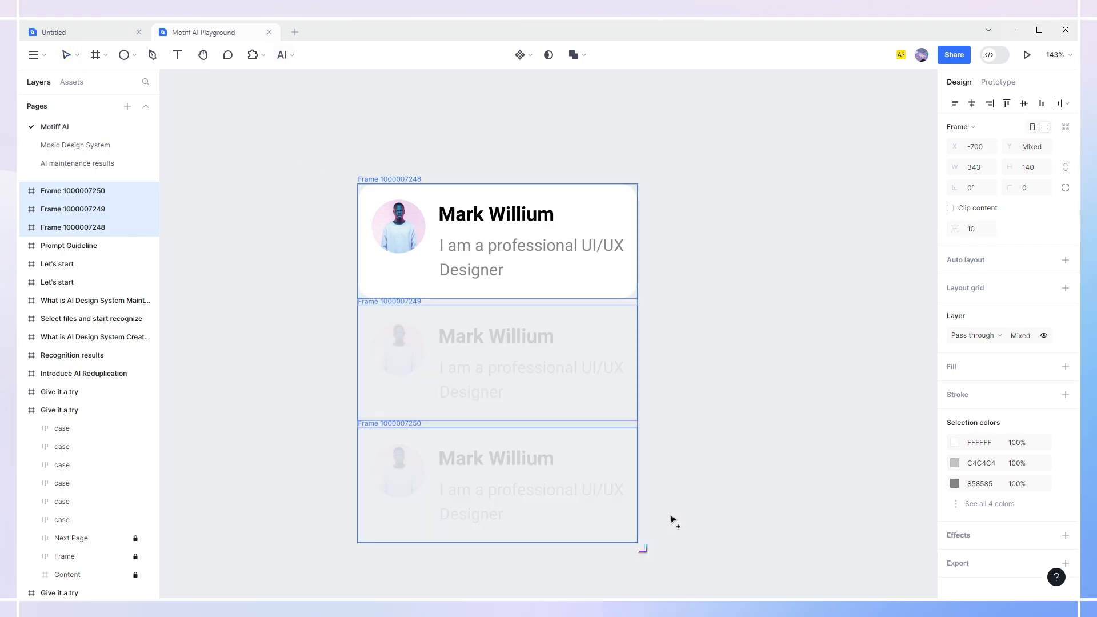
left_click_drag(823, 518, 857, 519)
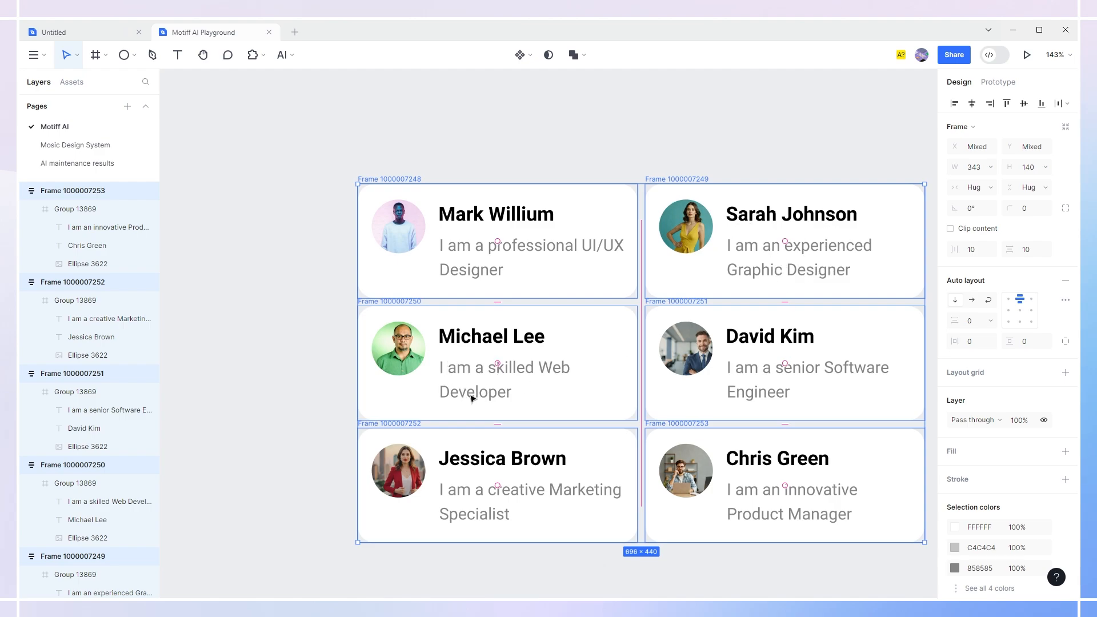
Step: Delete the six profile cards above the "Give it a try" frame
scroll(547, 413, "down", 5)
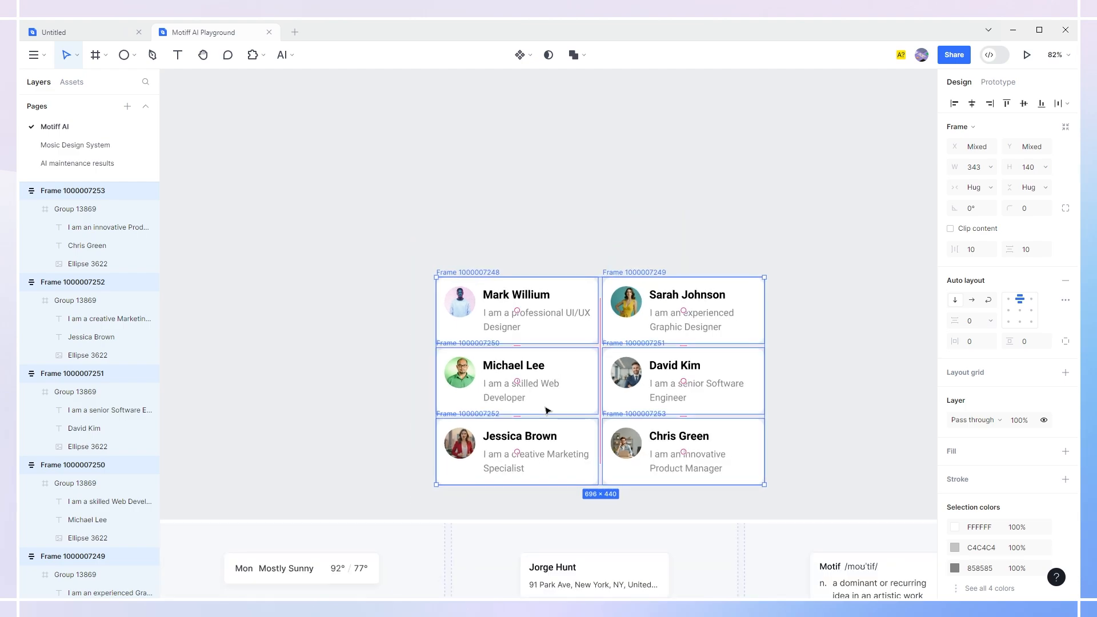
scroll(566, 409, "down", 3)
scroll(623, 274, "down", 3)
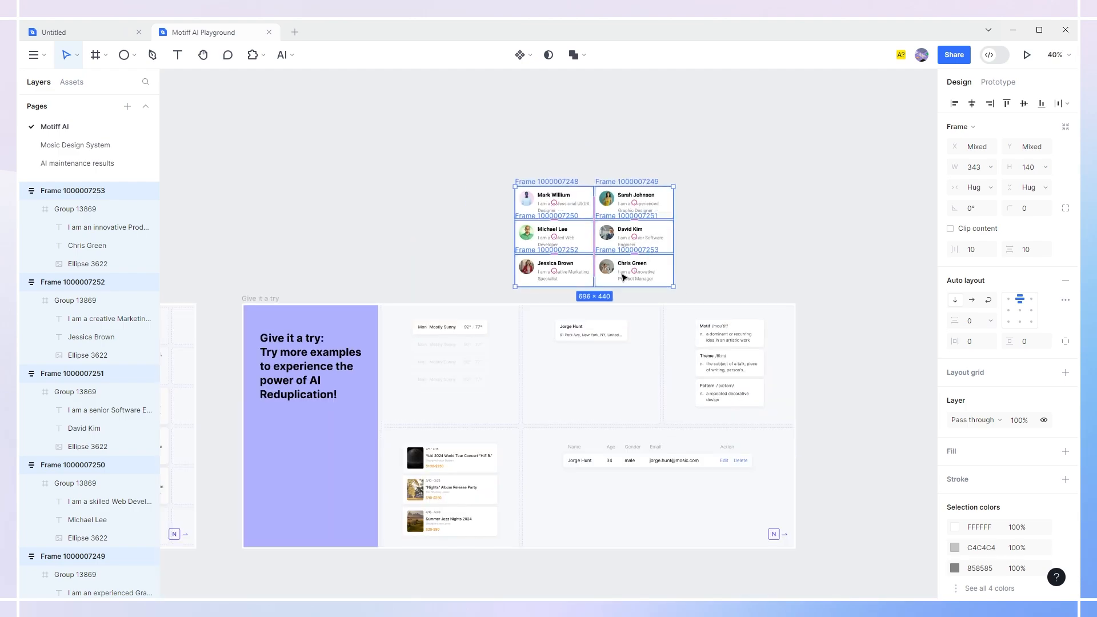
left_click_drag(458, 267, 489, 265)
key("Delete")
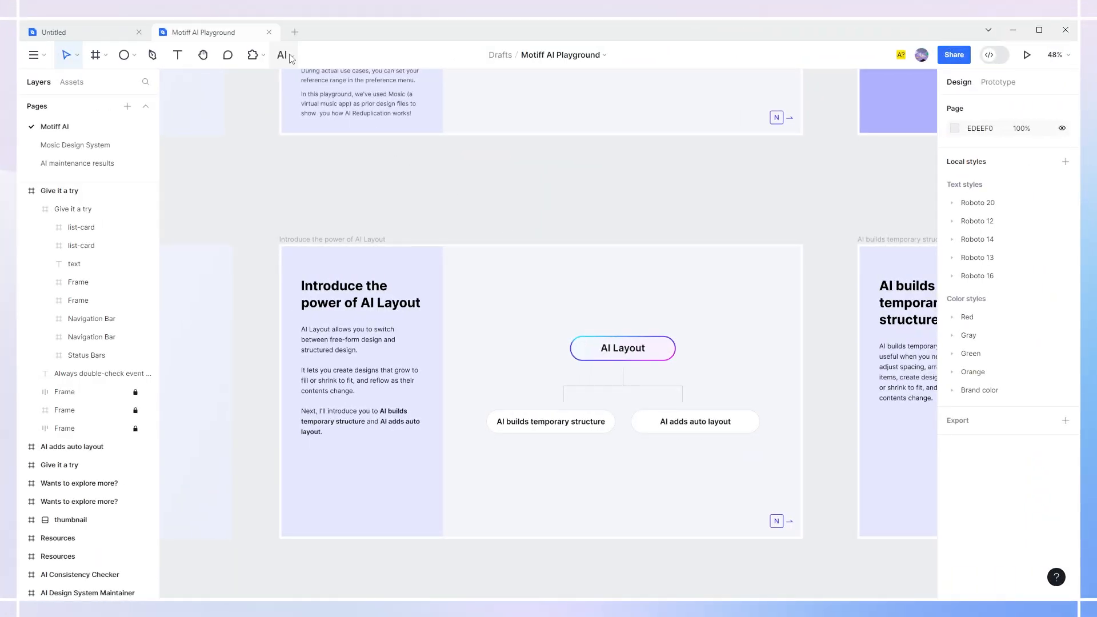
Step: Review the two AI Layout options among the AI tools
left_click(281, 55)
mouse_move(297, 142)
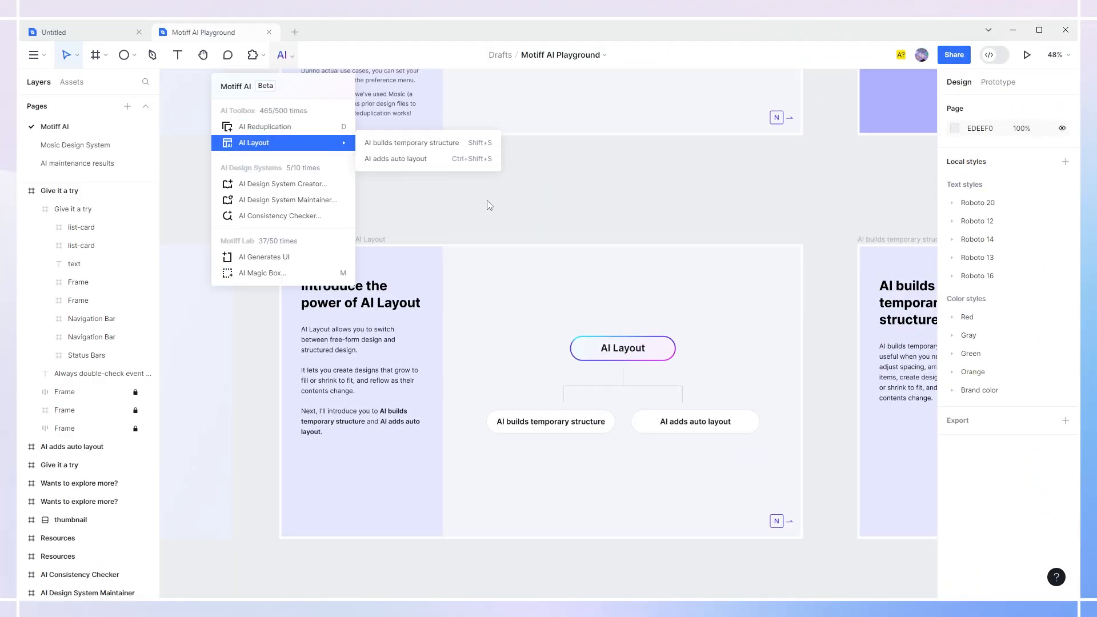
left_click(455, 207)
Step: Apply AI builds temporary structure to the Notice box of the Tickets screen in the "Give it a try" example
scroll(363, 262, "down", 5)
key("n")
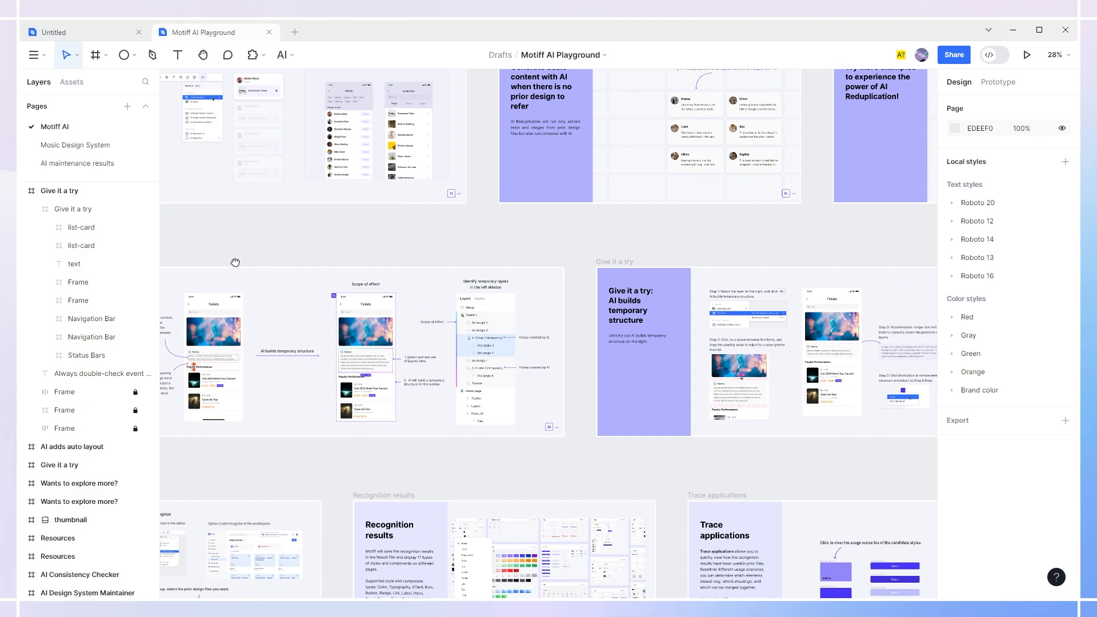
scroll(675, 389, "up", 5)
left_click(587, 350)
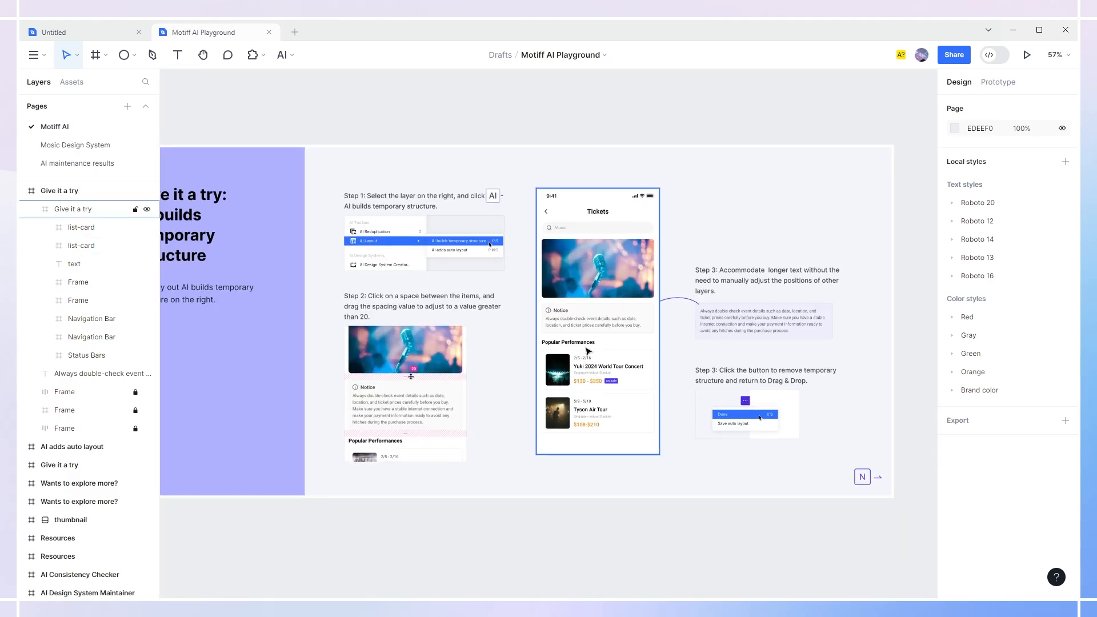
left_click(621, 316)
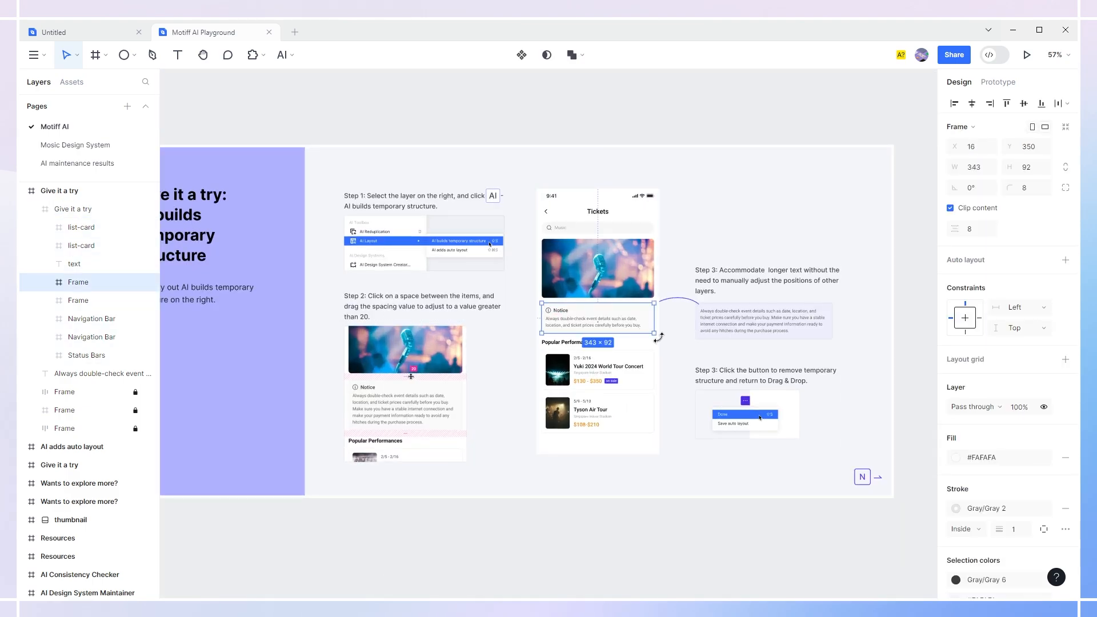
scroll(659, 337, "up", 2)
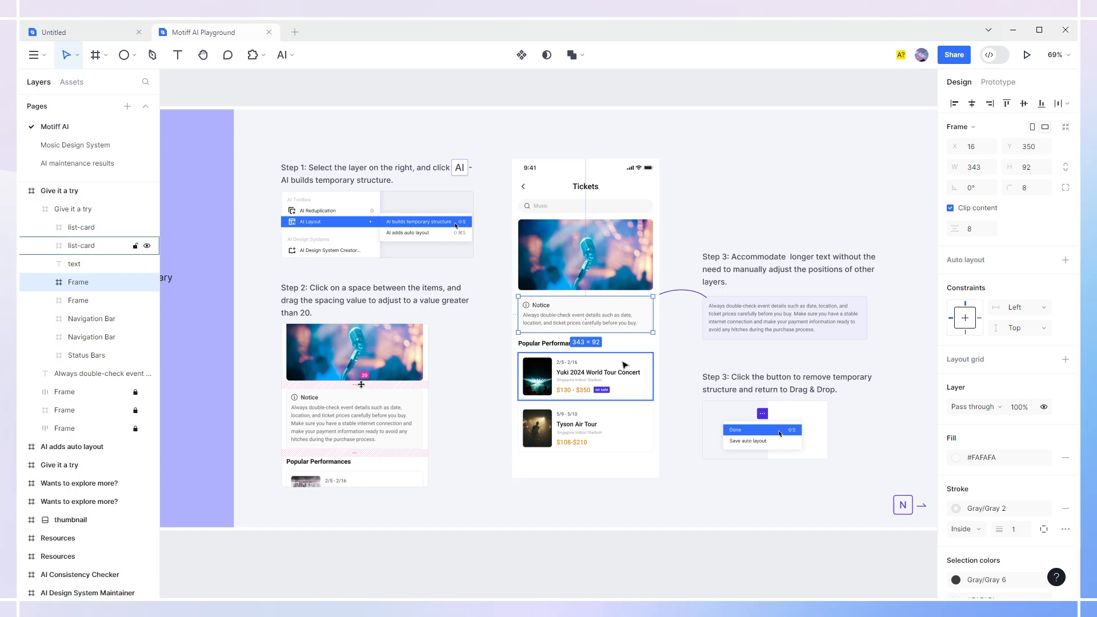
left_click(288, 56)
mouse_move(306, 146)
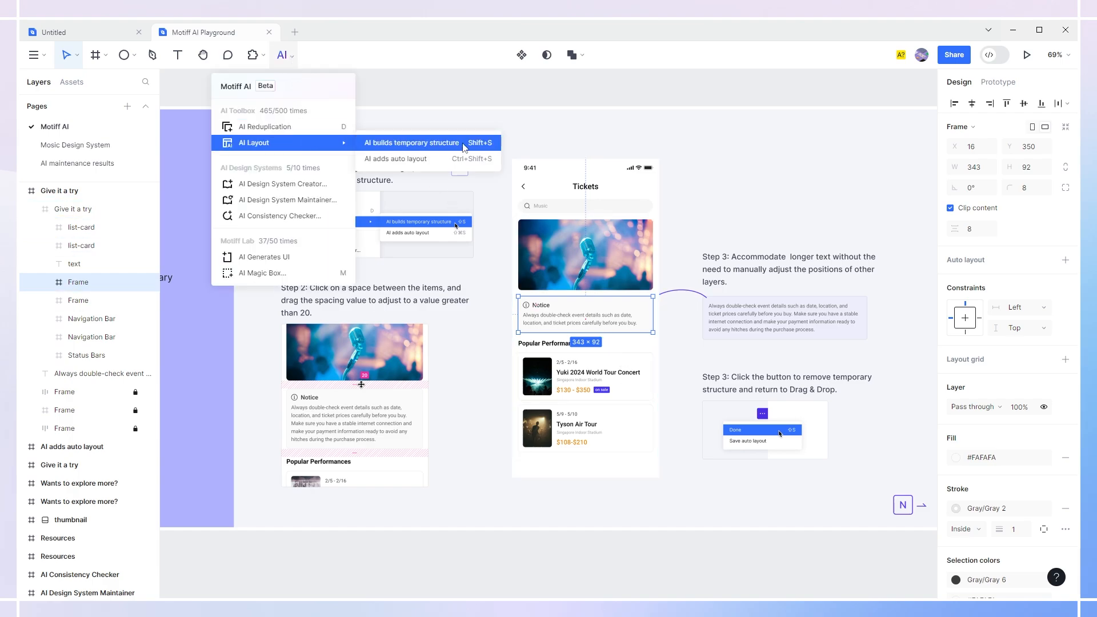
left_click(483, 147)
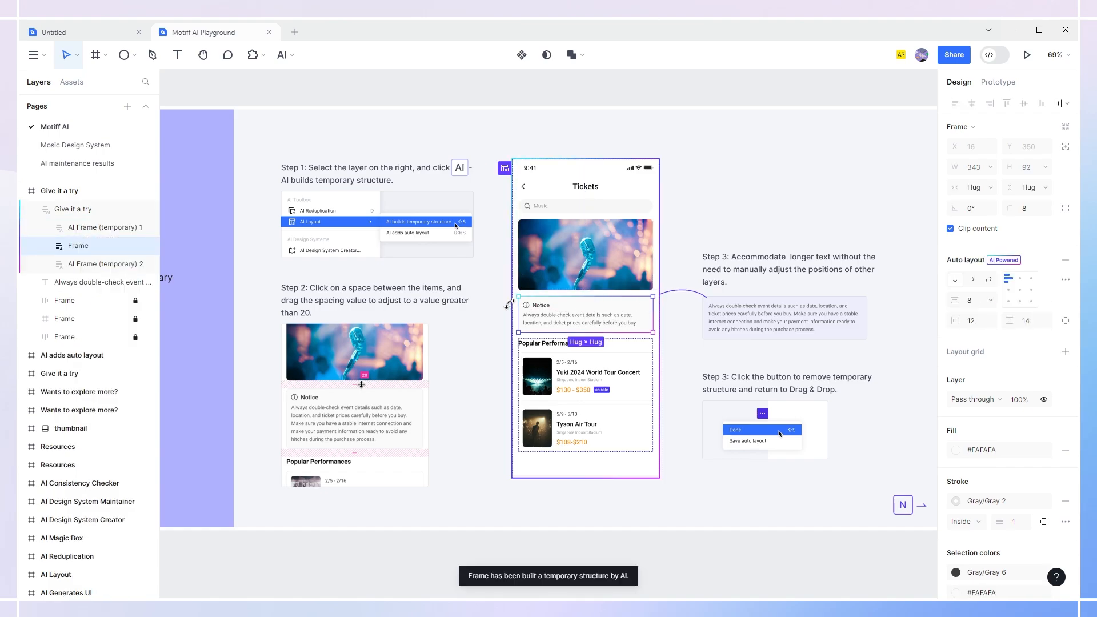
Step: Replace the Notice box's body text with a copy of the longer notice text beside the Tickets screen
scroll(639, 326, "up", 3)
scroll(640, 327, "right", 1)
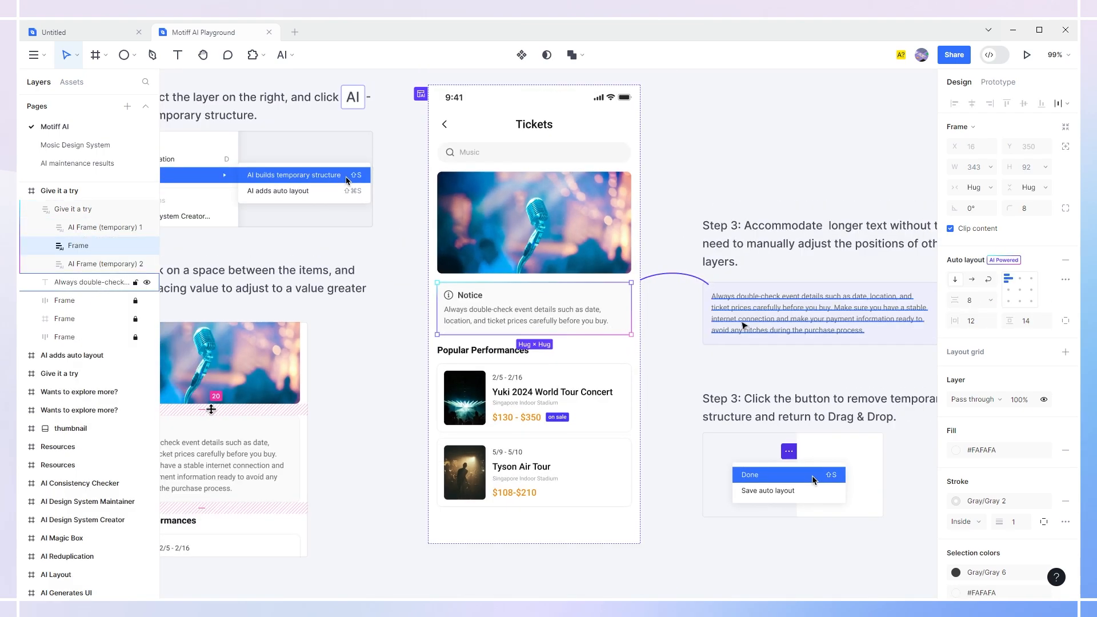
double_click(741, 322)
key("ctrl+c")
double_click(589, 316)
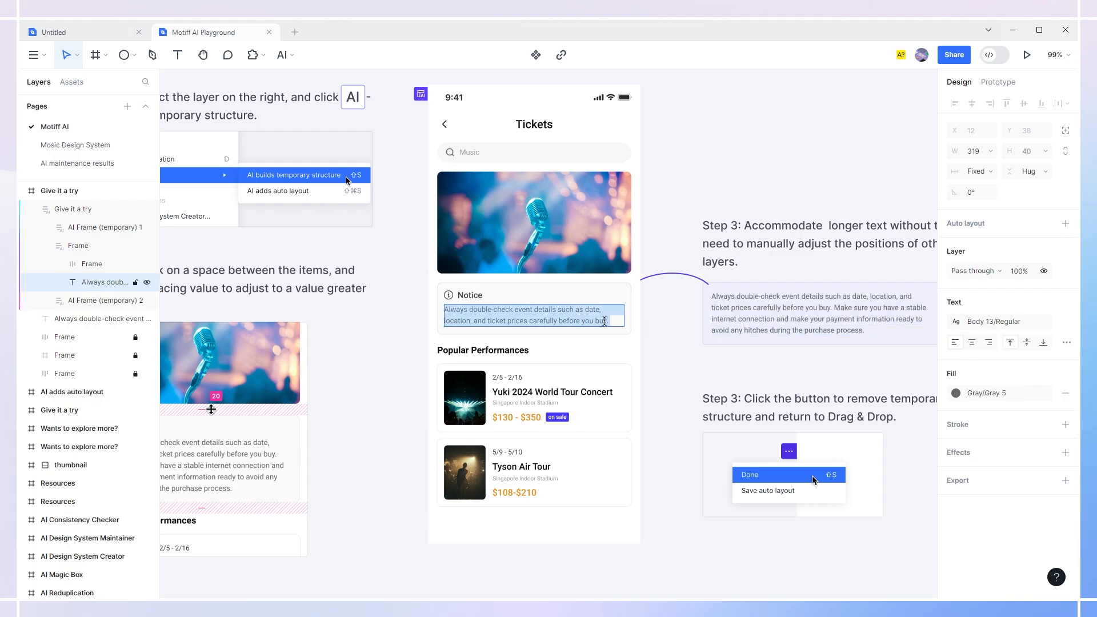
key("ctrl+v")
key("Escape")
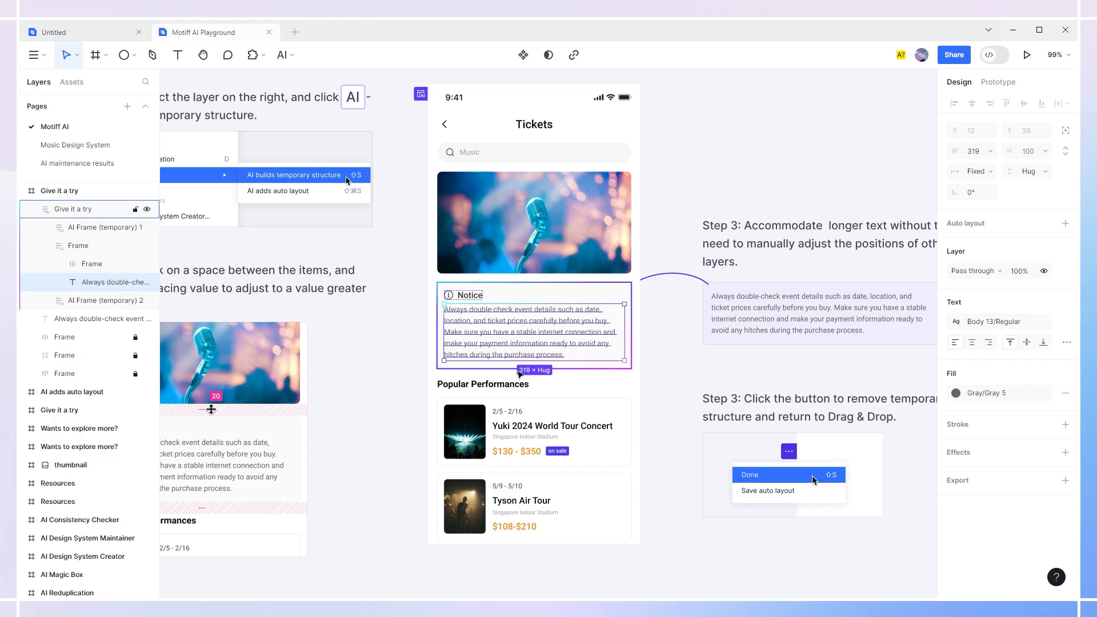
left_click(416, 353)
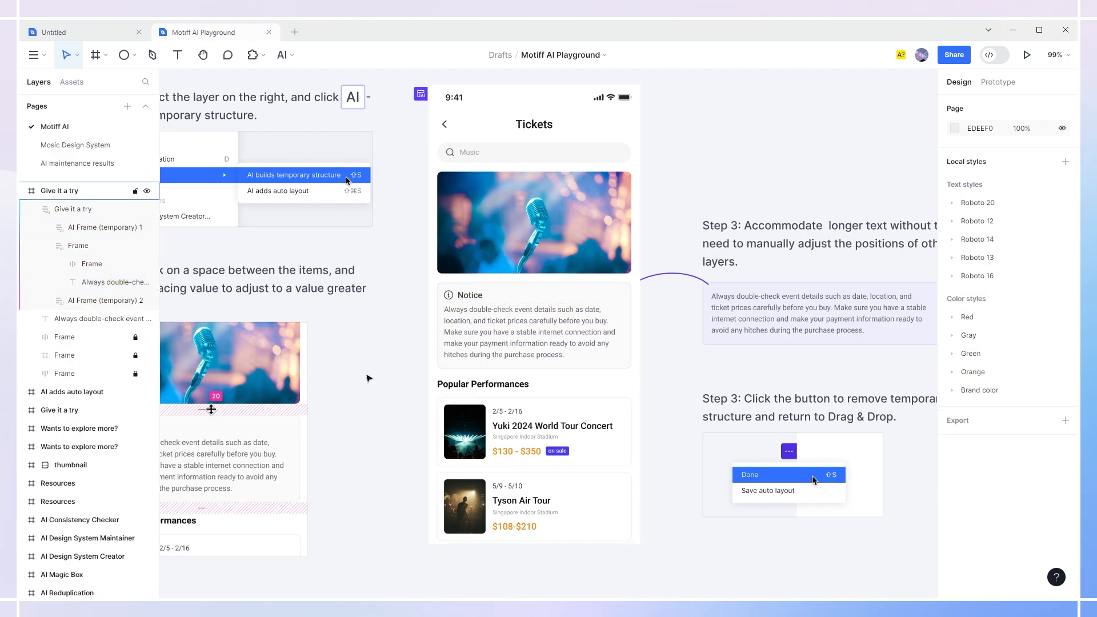
Step: Examine the body text, time, name and avatar layers of the comment card in the "AI adds auto layout" exercise
scroll(387, 375, "down", 5)
left_click_drag(709, 328, 216, 338)
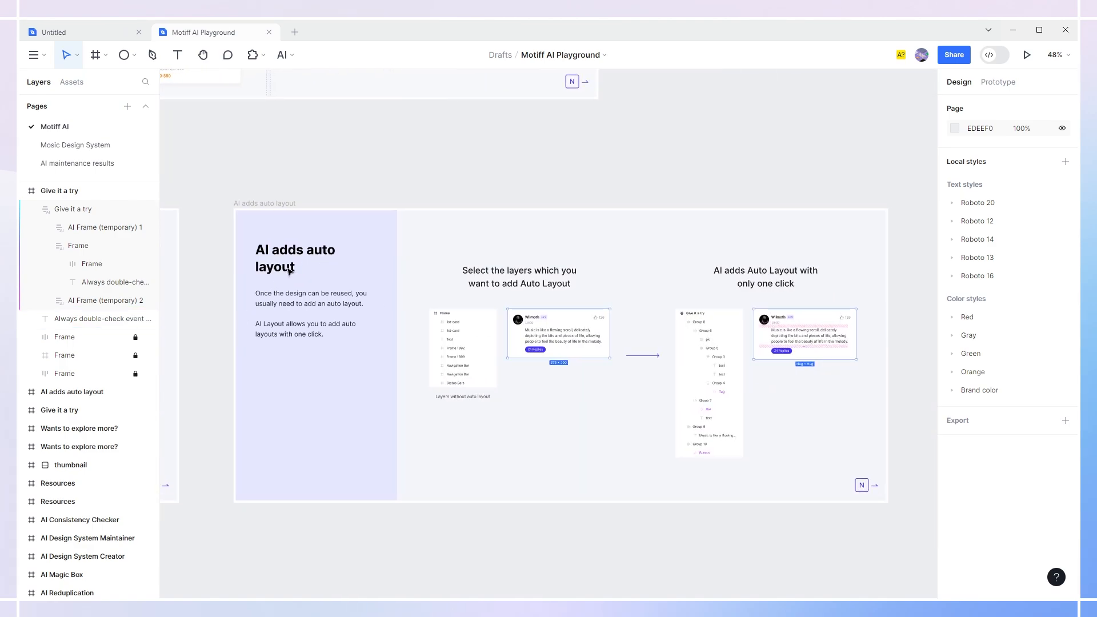
key("n")
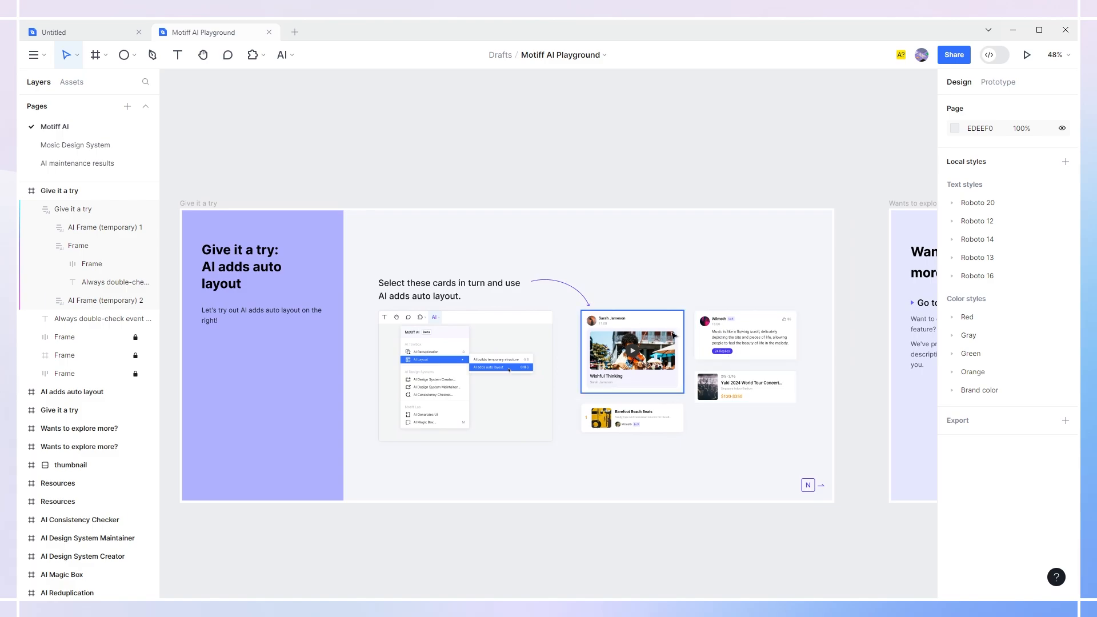
left_click(649, 381)
left_click(763, 329)
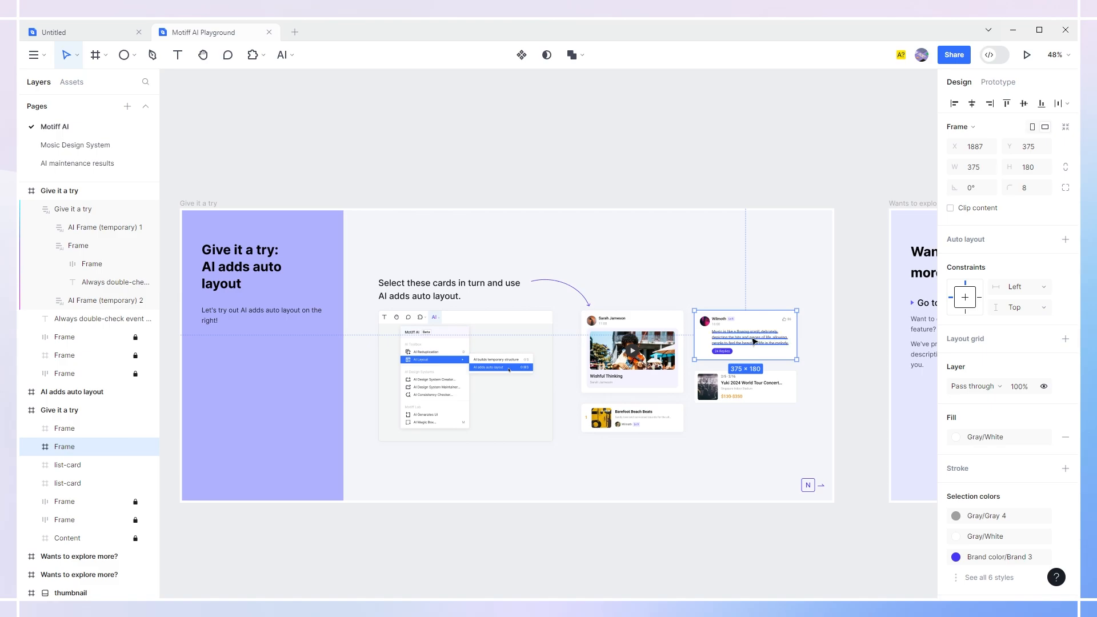
scroll(757, 335, "up", 5)
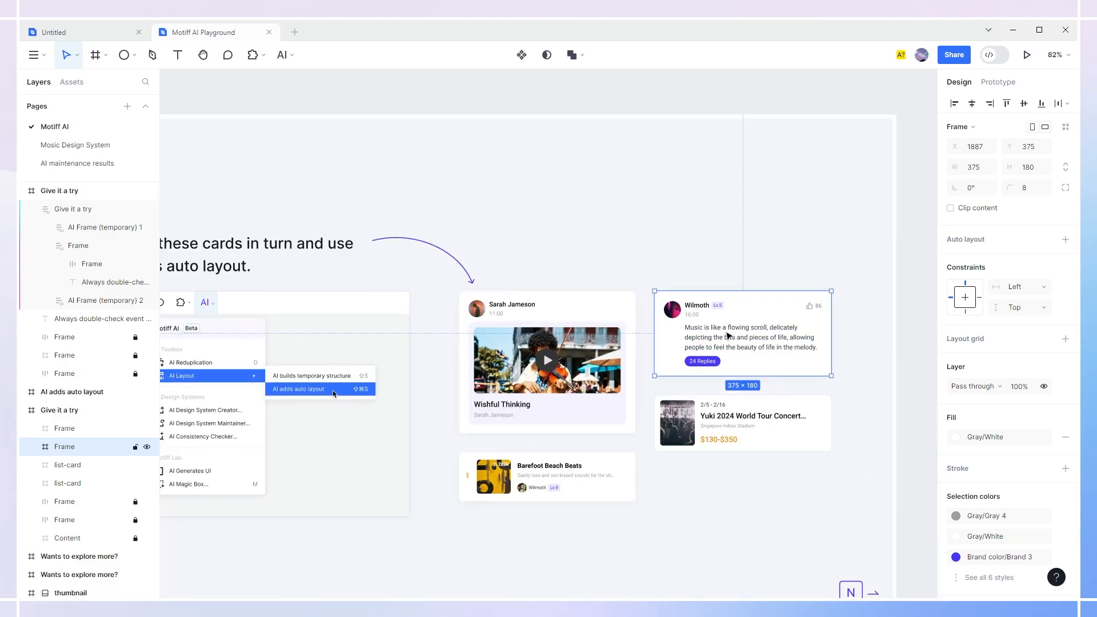
double_click(728, 336)
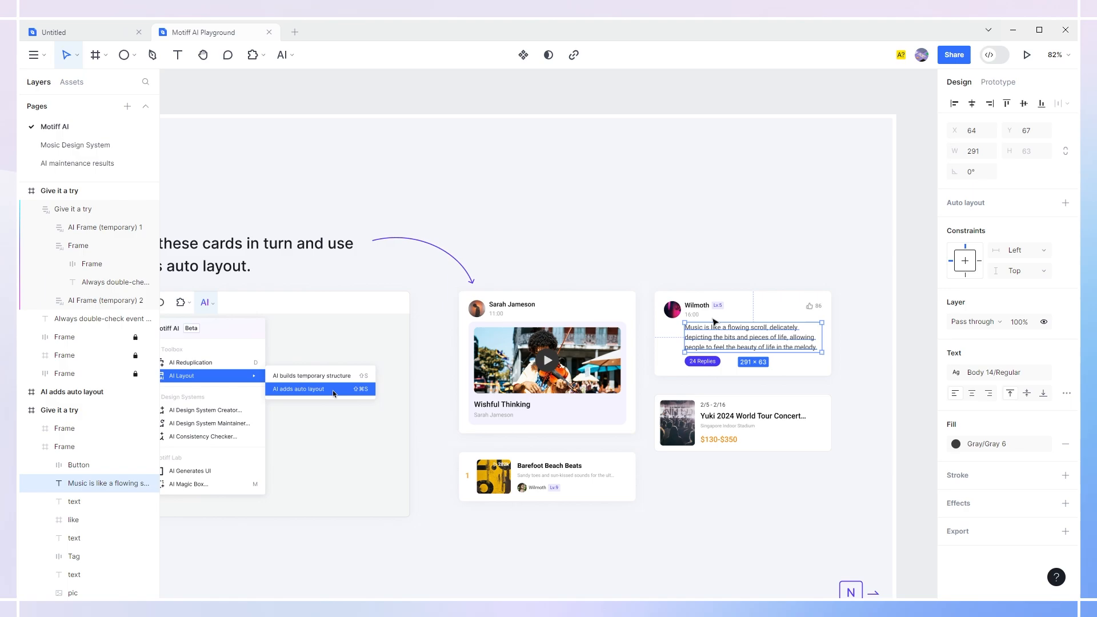
left_click(692, 314)
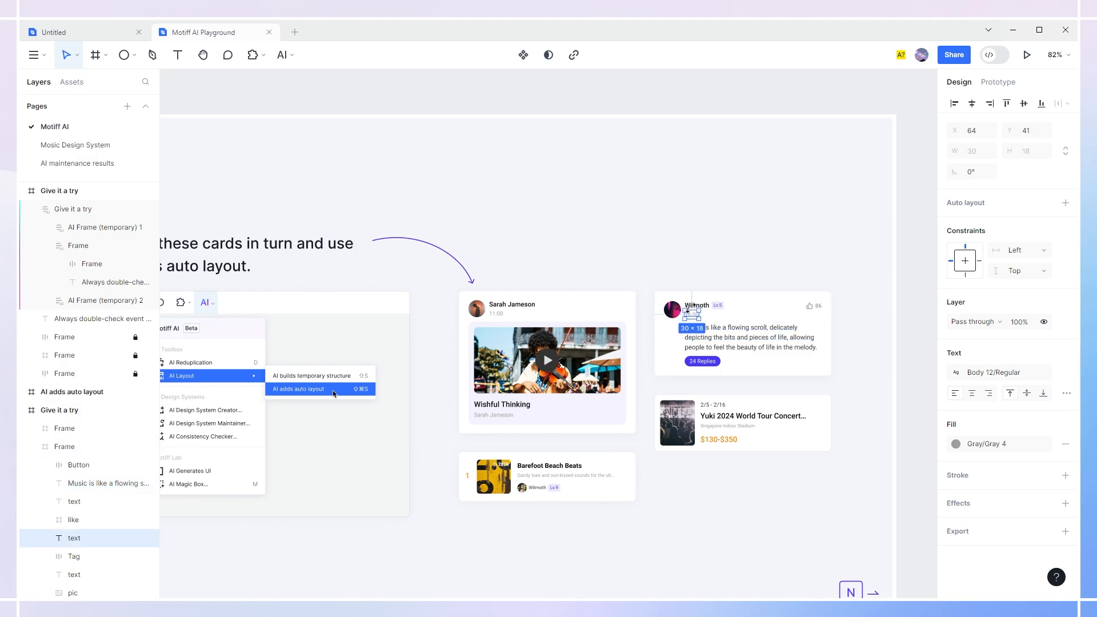
left_click(702, 306)
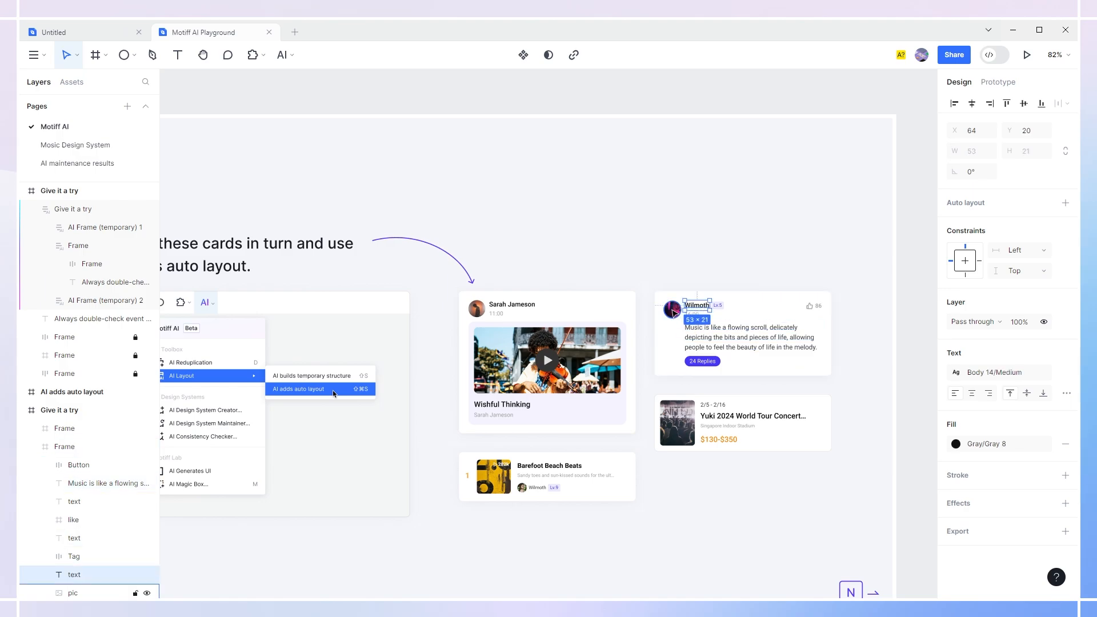
left_click(674, 313)
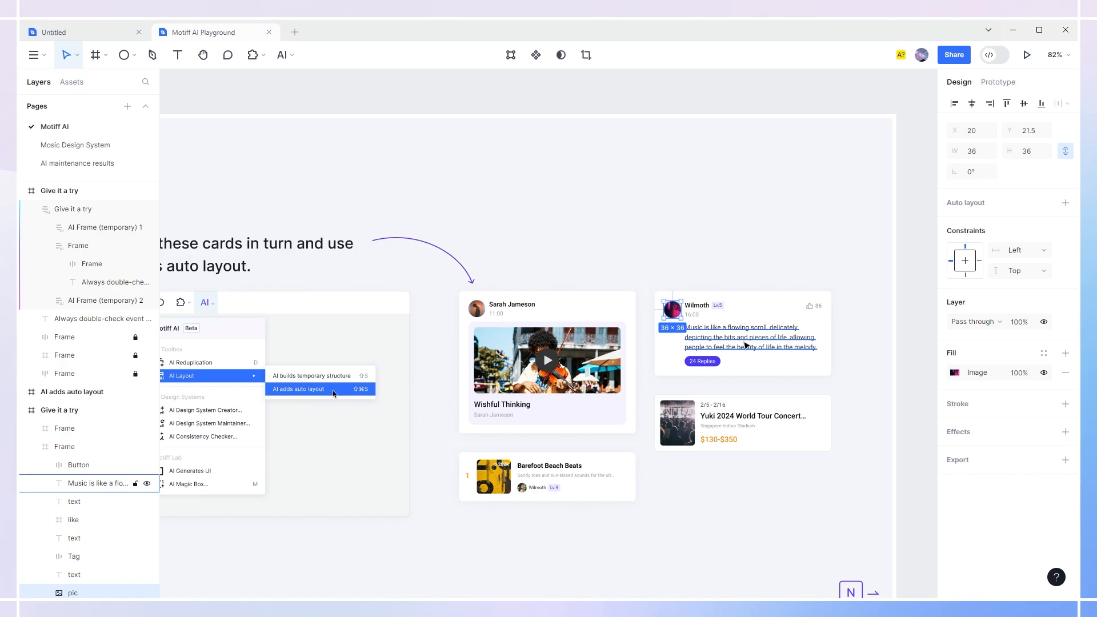
left_click(891, 356)
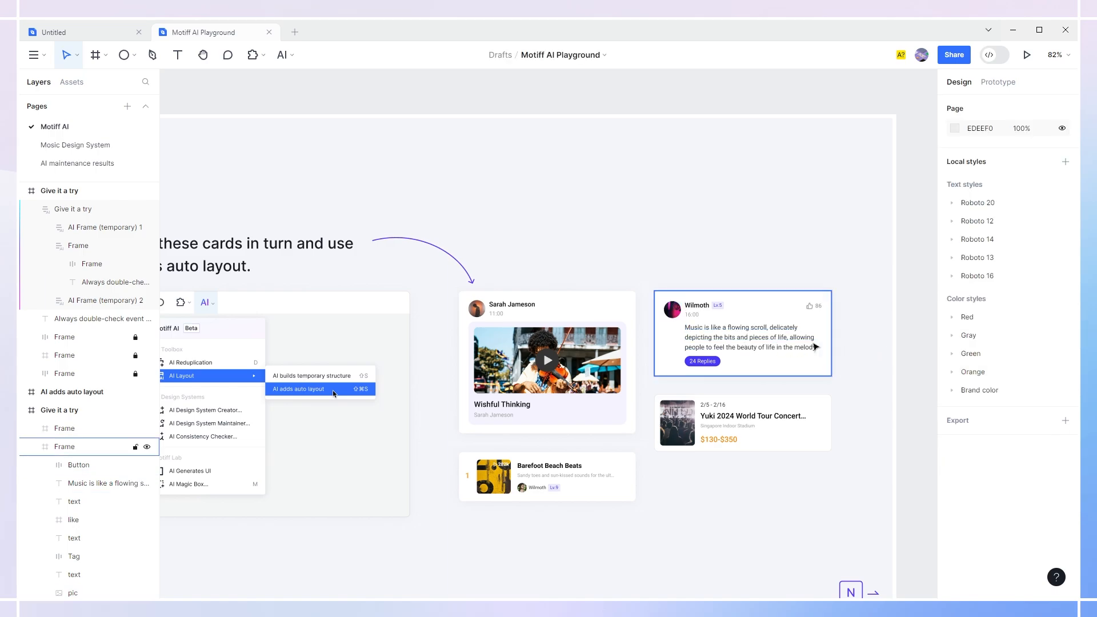
Step: Apply AI adds auto layout to the comment card and check its spacing and padding areas
left_click(805, 341)
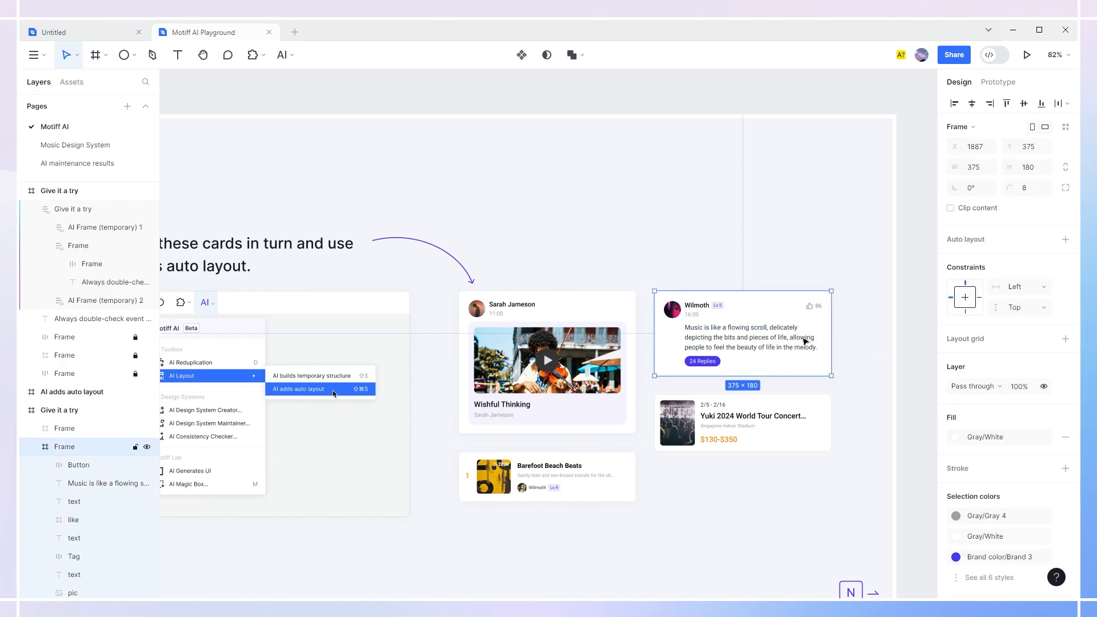
left_click(284, 56)
mouse_move(292, 143)
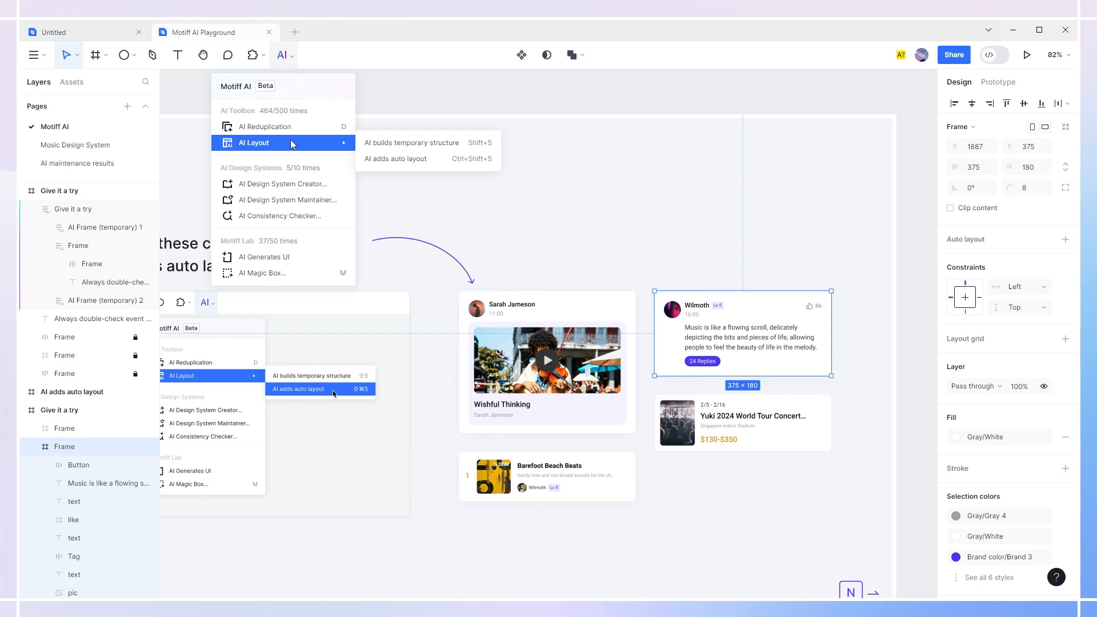
left_click(388, 162)
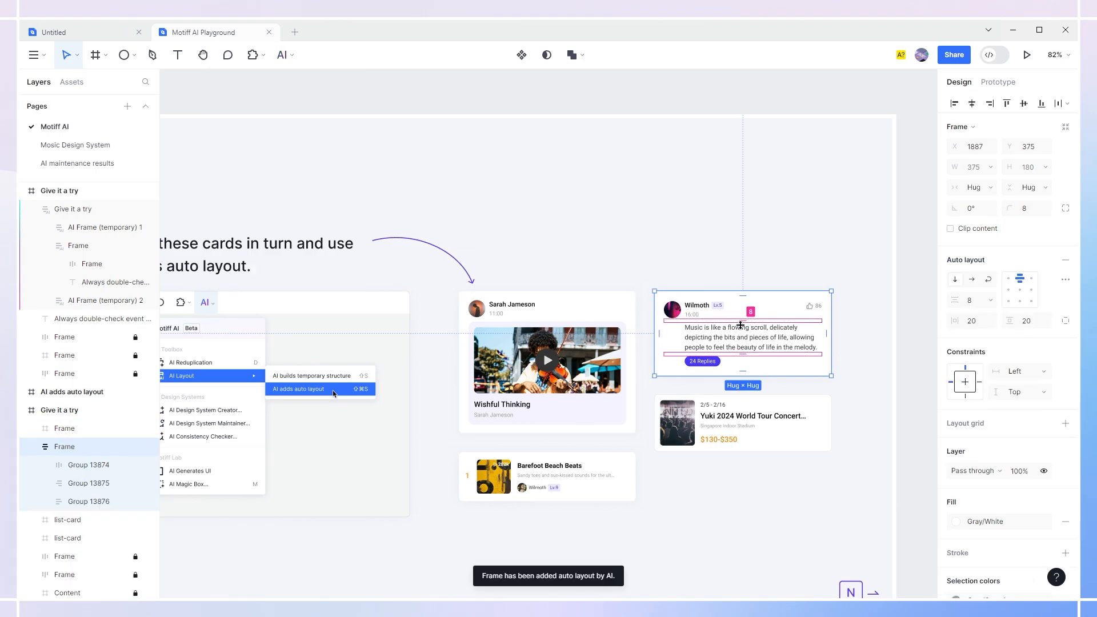
left_click_drag(743, 321, 742, 333)
mouse_move(827, 346)
left_mouse_down()
mouse_move(852, 340)
mouse_move(825, 328)
left_mouse_up()
mouse_move(740, 374)
left_mouse_down()
mouse_move(747, 387)
mouse_move(747, 365)
left_mouse_up()
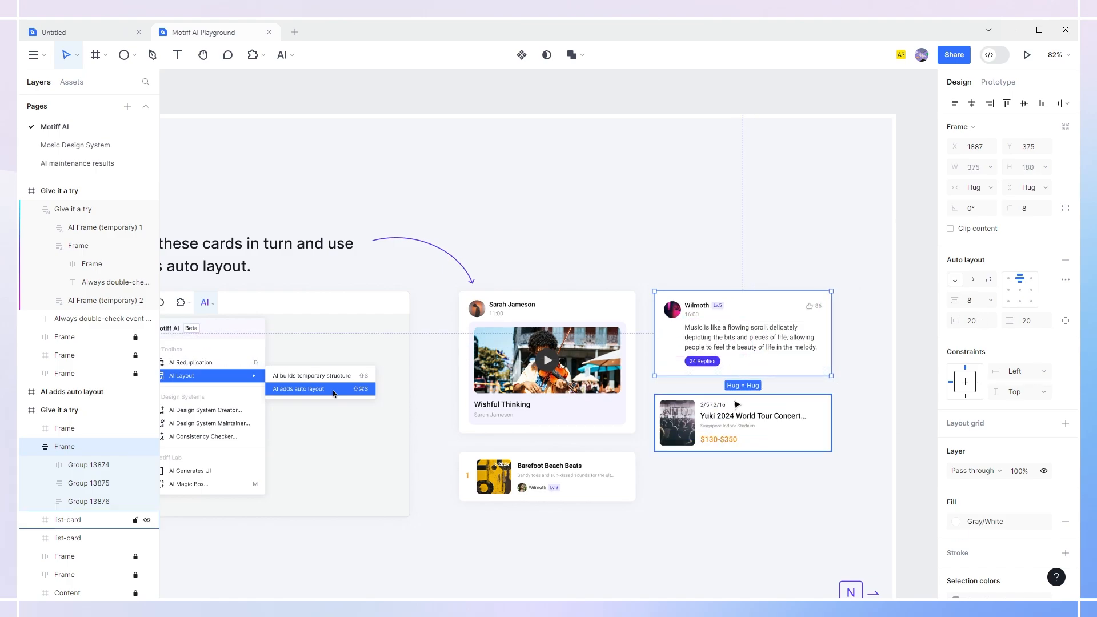
Step: Apply AI adds auto layout to the "Yuki 2024 World Tour Concert" list card below the comment card
left_click(768, 427)
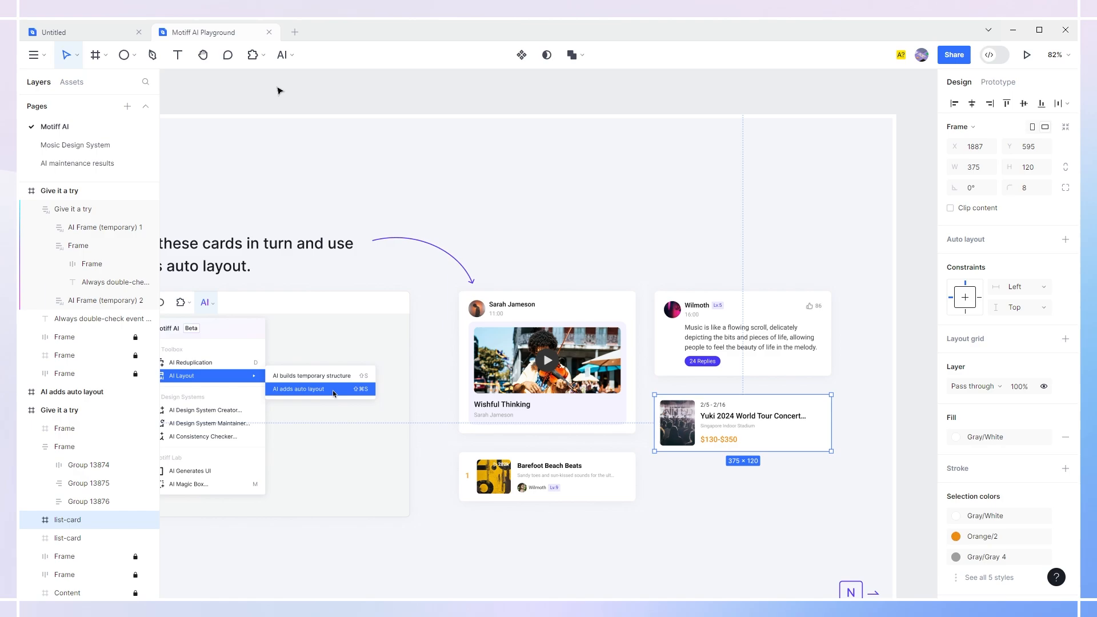
left_click(282, 55)
mouse_move(318, 143)
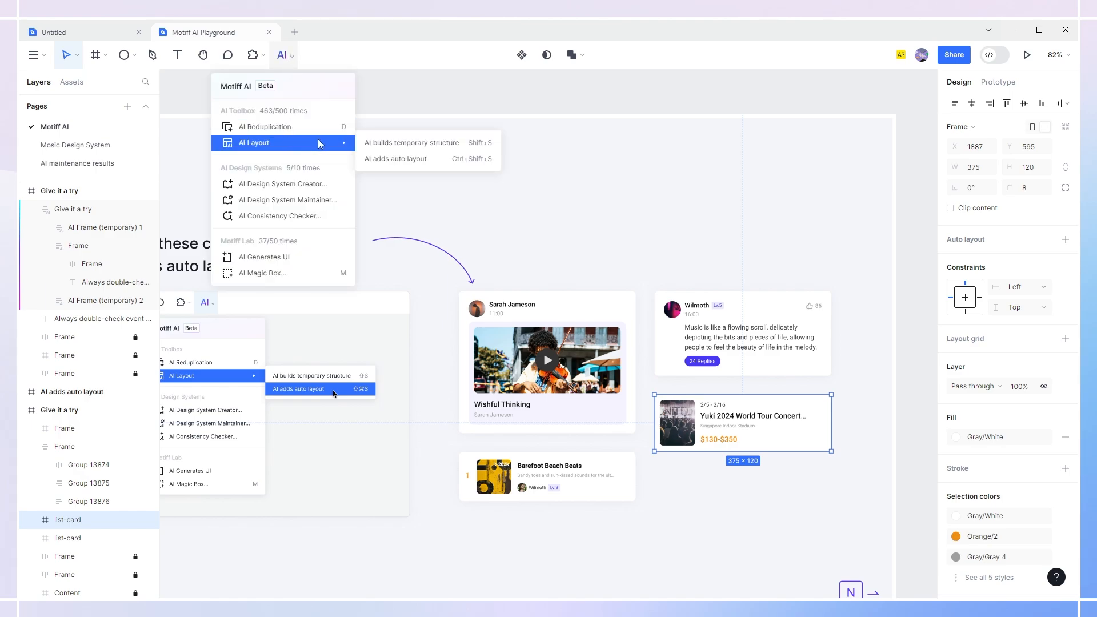
left_click(400, 159)
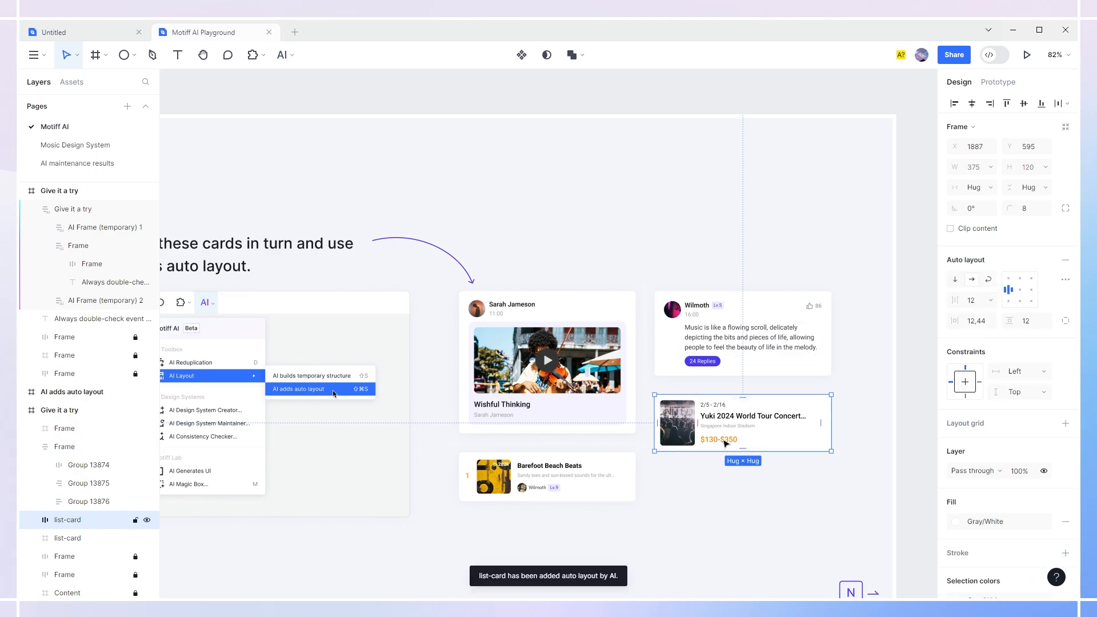
left_click_drag(698, 423, 748, 408)
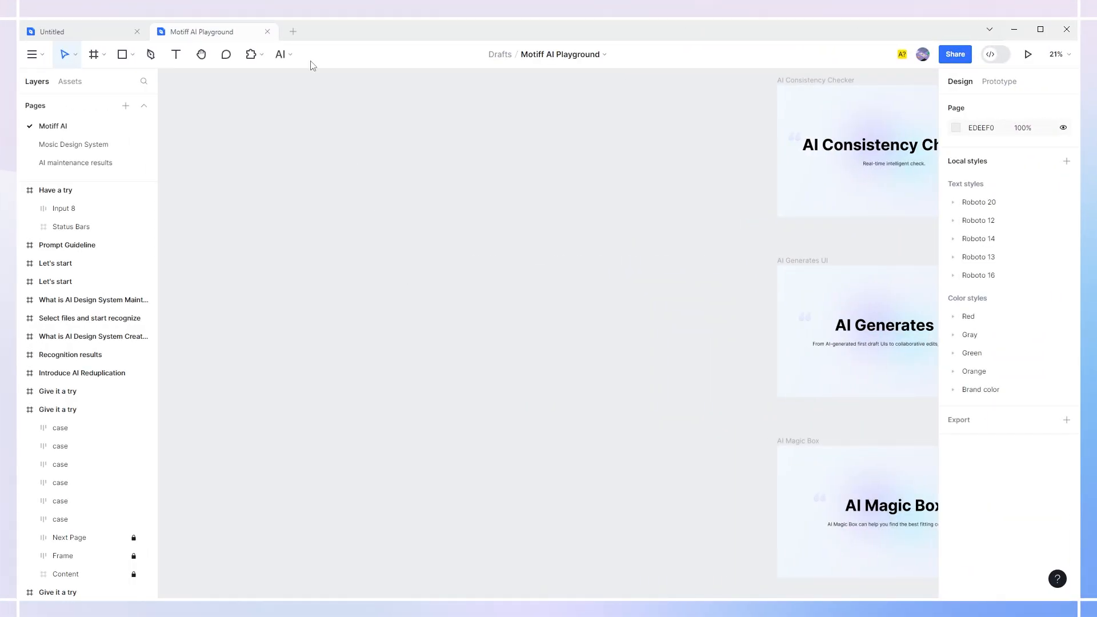
Step: Generate screens with AI Generates UI from the prompt "Create a music app"
left_click(286, 54)
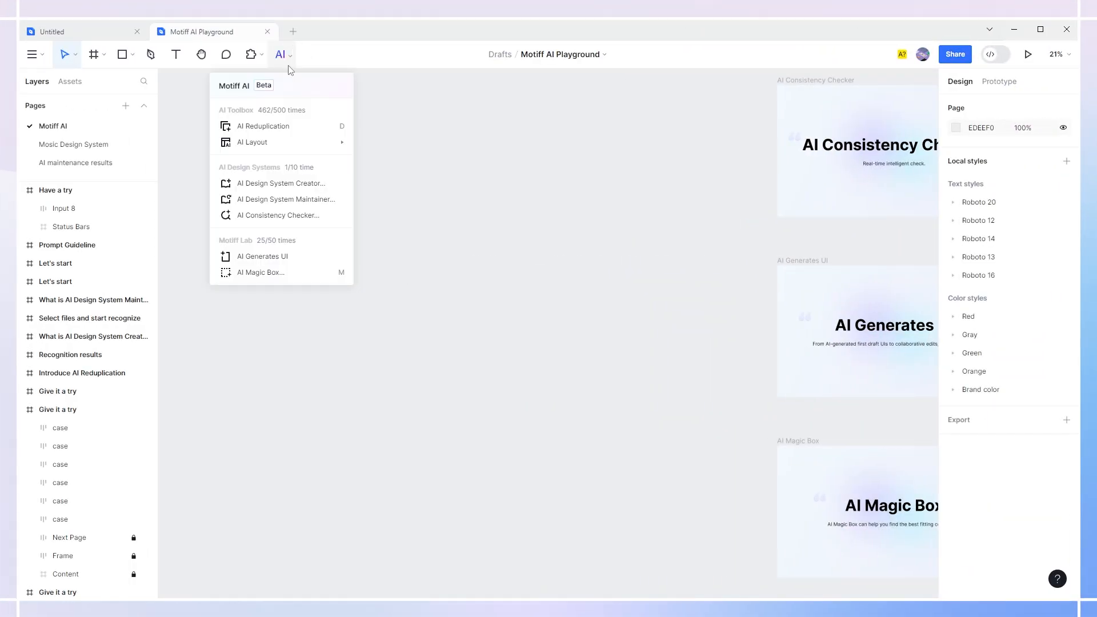
left_click(287, 258)
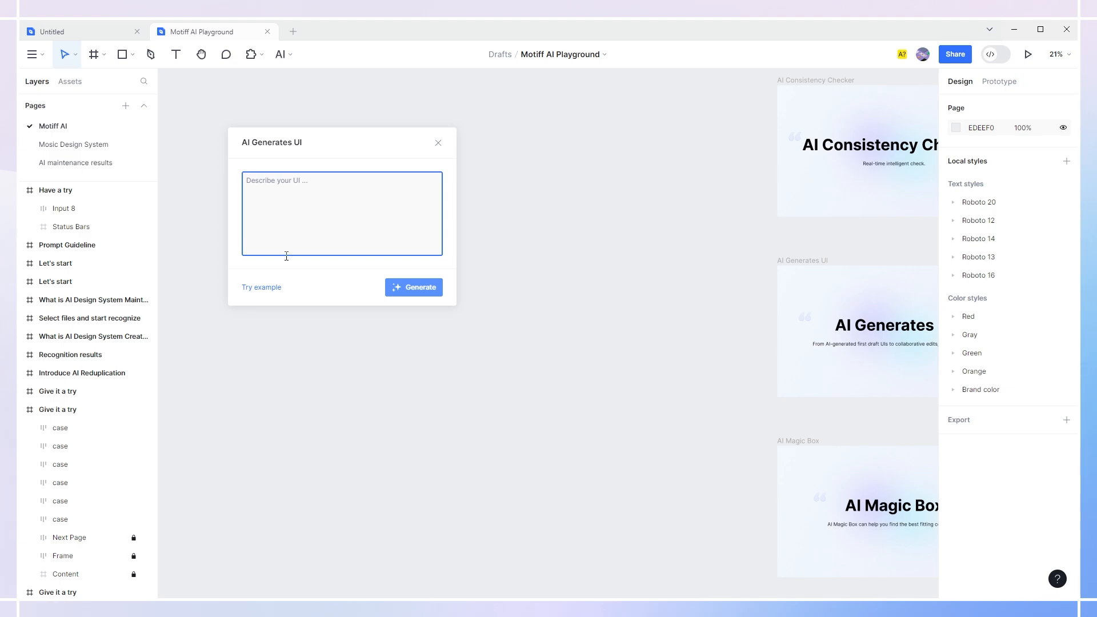
type("Create a music app")
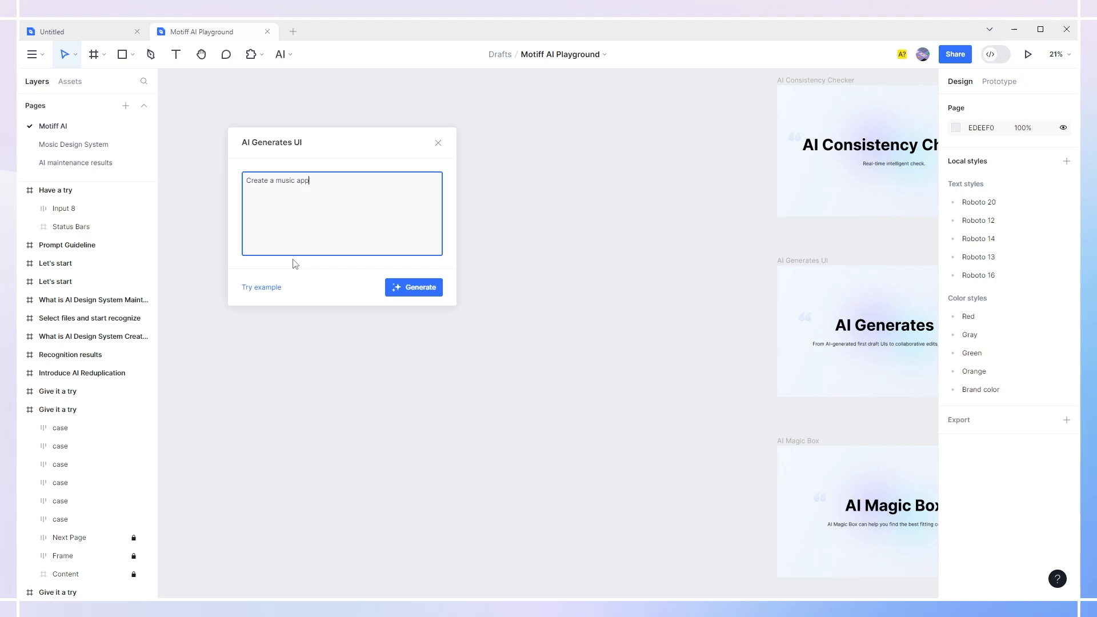
left_click(404, 289)
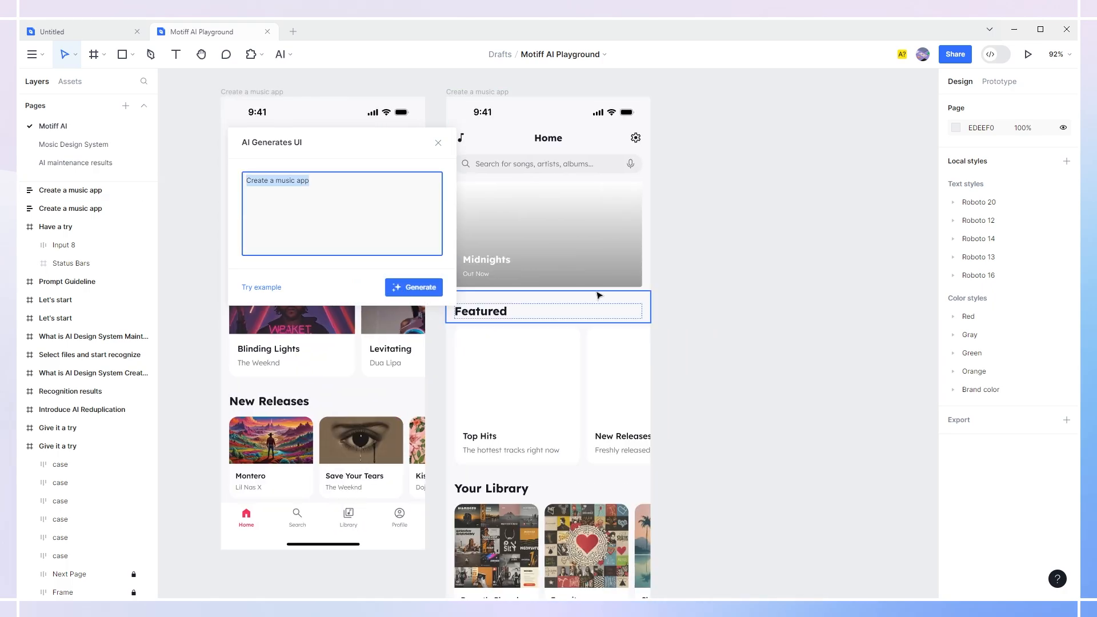
Step: Examine the two generated music app screens and select the MusicApp screen's frame to view its layer structure
left_click(654, 322)
key("space")
left_click_drag(635, 322, 752, 262)
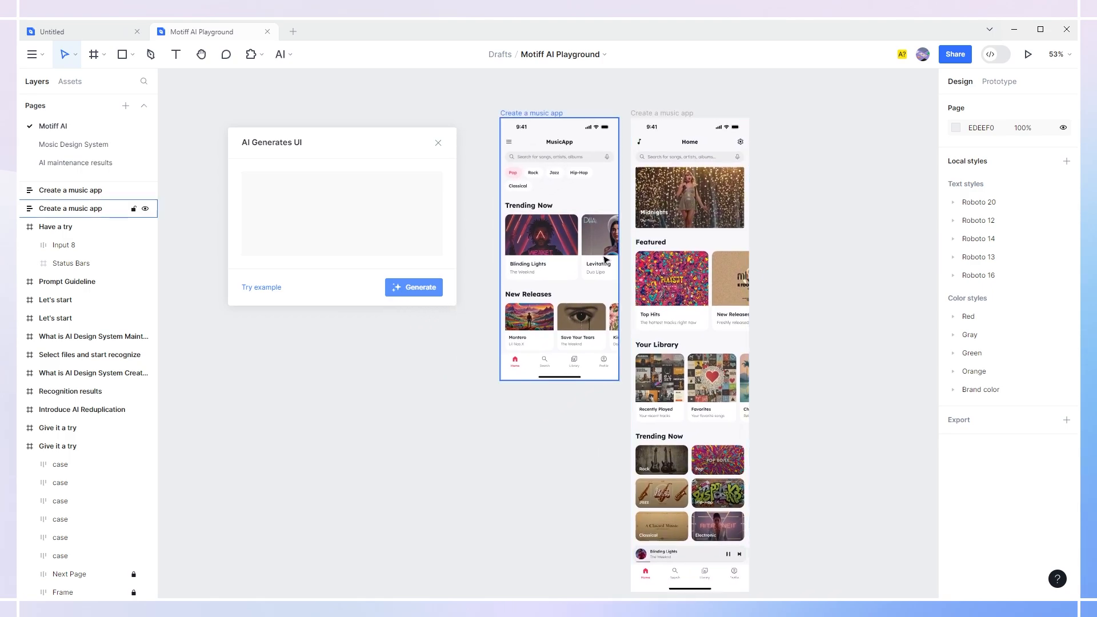
scroll(709, 275, "down", 1)
scroll(600, 293, "up", 3)
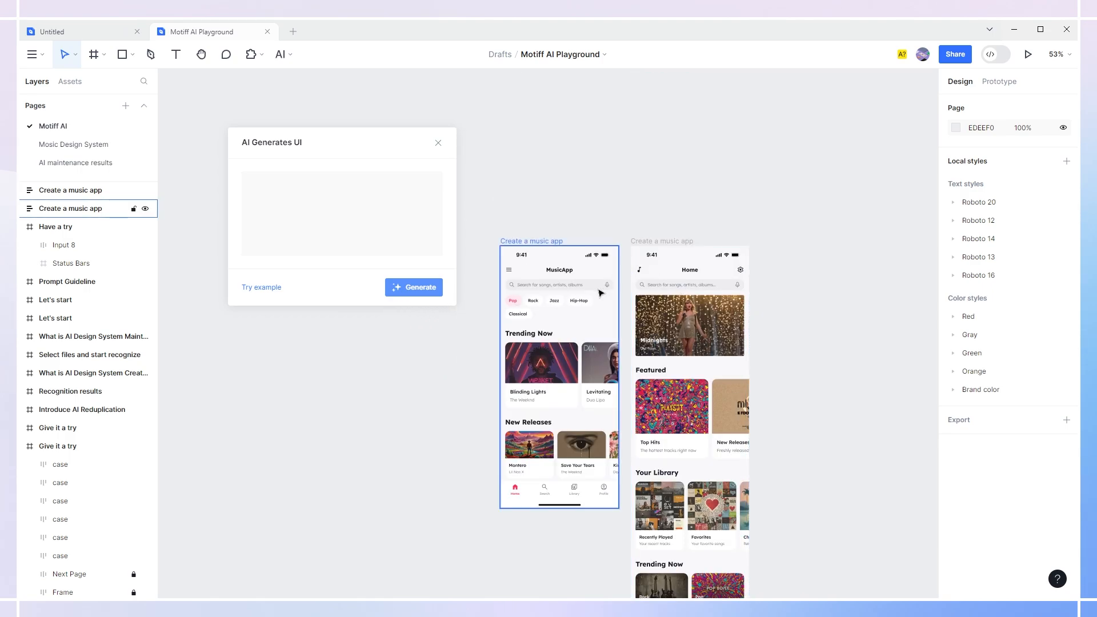
left_click(566, 287, "ctrl")
left_click(607, 285, "ctrl")
left_click(573, 228)
left_click(554, 241)
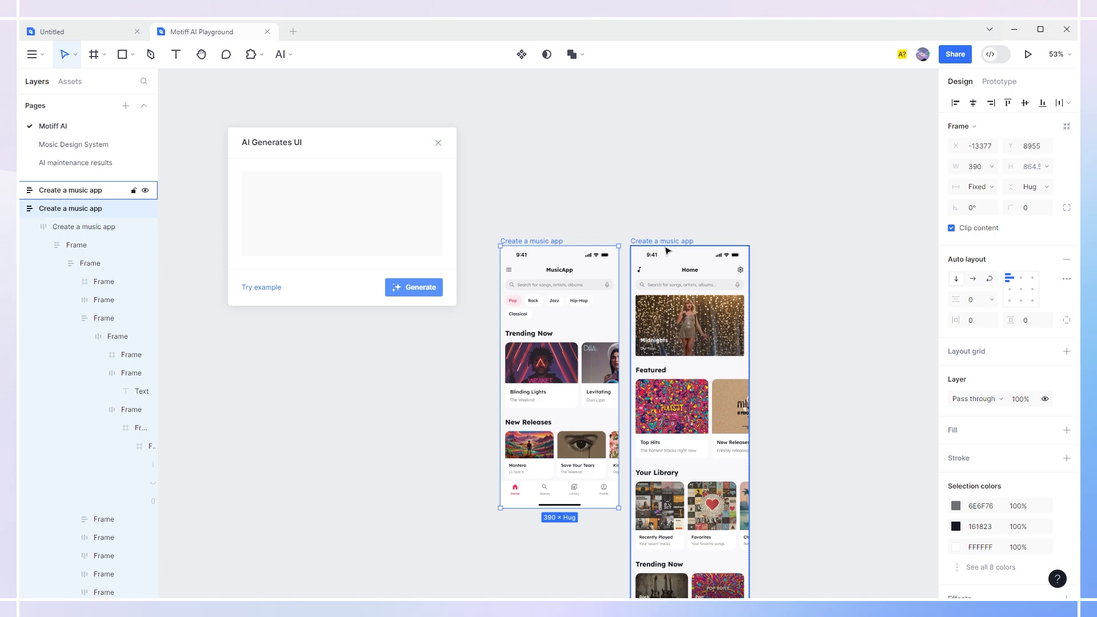
Step: Look over the generated Home screen and delete both "Create a music app" screens
left_click(668, 250)
scroll(628, 205, "down", 3)
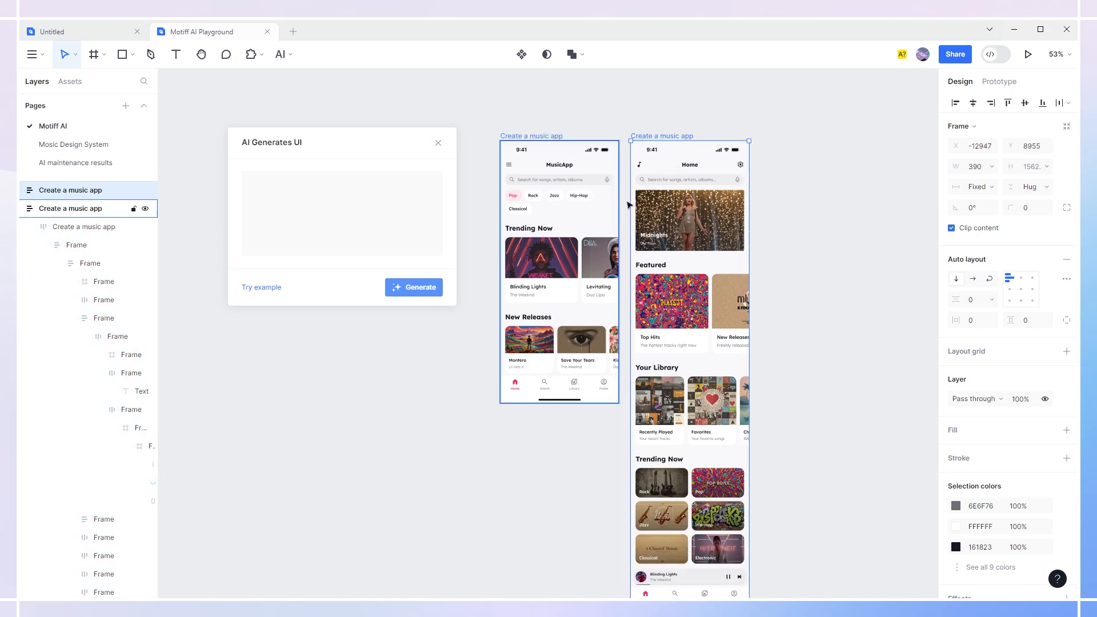
scroll(629, 205, "down", 2)
scroll(617, 211, "up", 5)
left_click(583, 220)
left_click(557, 231)
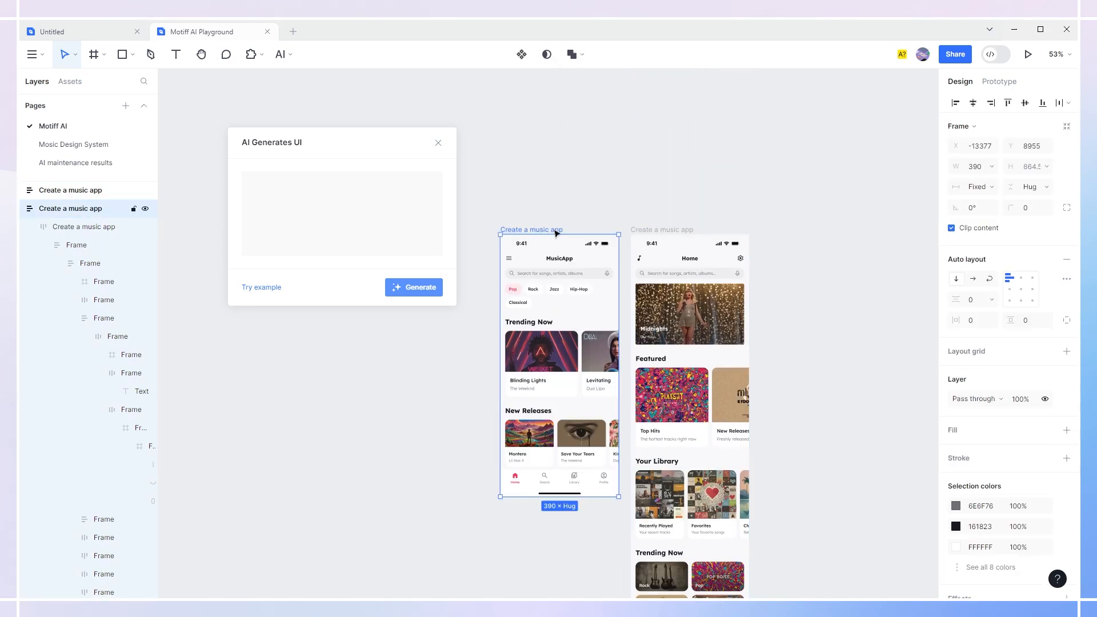
left_click(648, 232, "shift")
key("Delete")
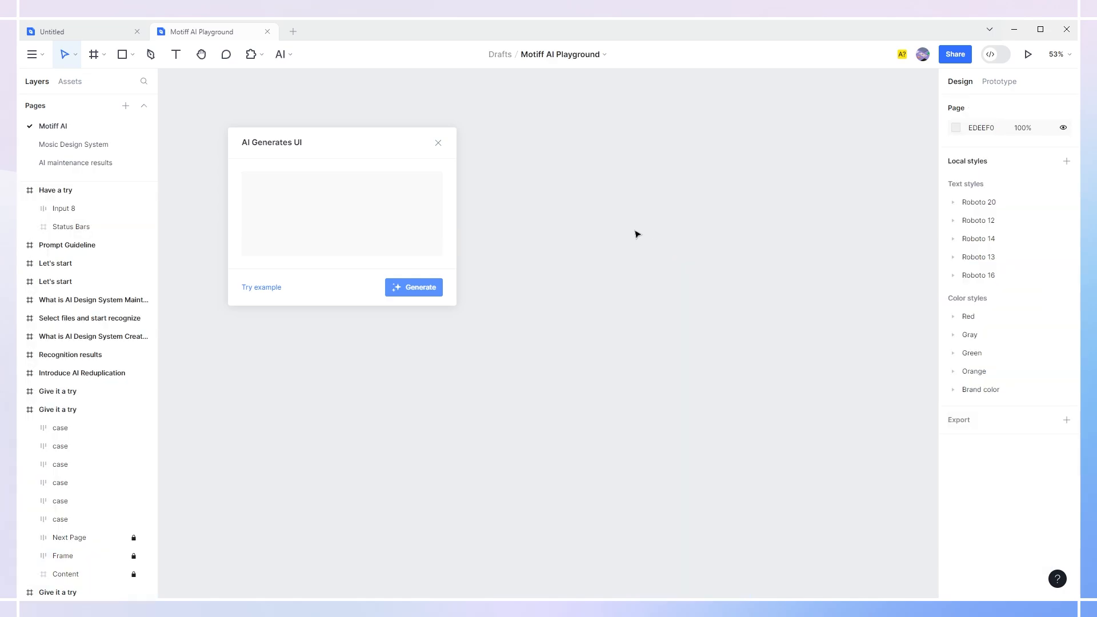
Step: Generate screens with AI Generates UI from a detailed prompt for a minimalistic blue-and-gray productivity app with Tasks, Calendar, Analytics and Profile sections
left_click(279, 194)
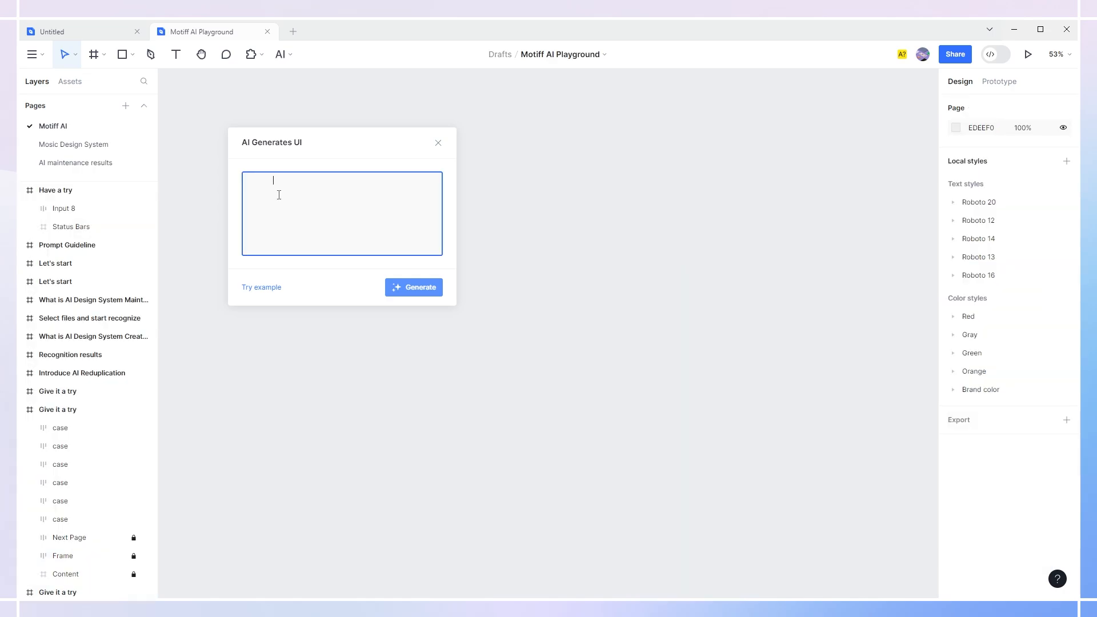
key("BackSpace")
key("BackSpace")
key("BackSpace")
key("BackSpace")
key("BackSpace")
key("BackSpace")
key("BackSpace")
key("BackSpace")
key("BackSpace")
key("BackSpace")
key("BackSpace")
key("BackSpace")
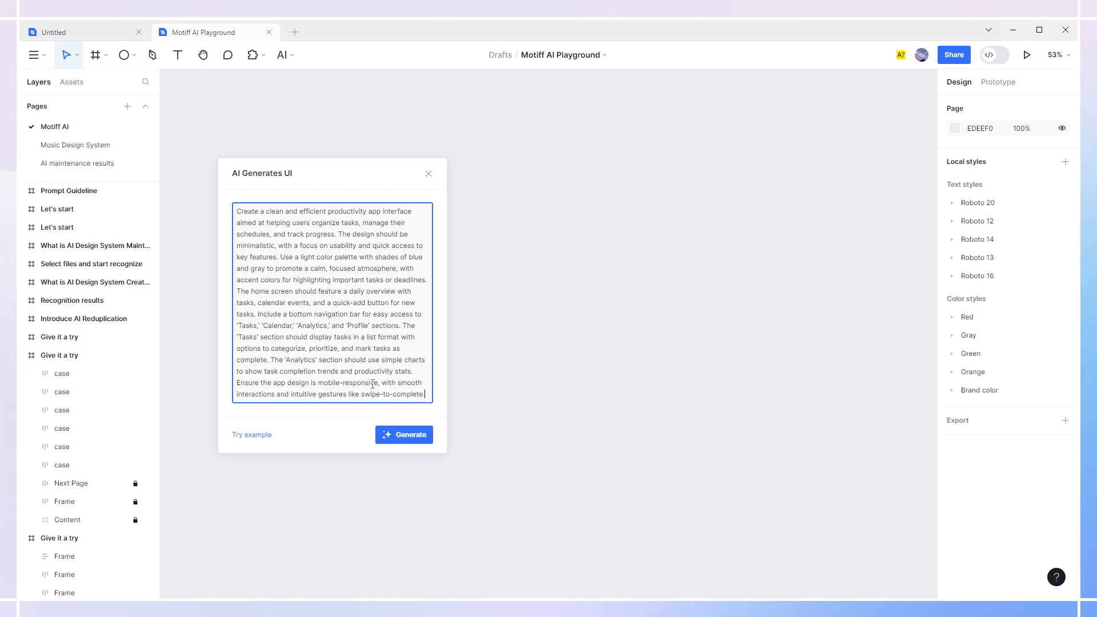
left_click(408, 437)
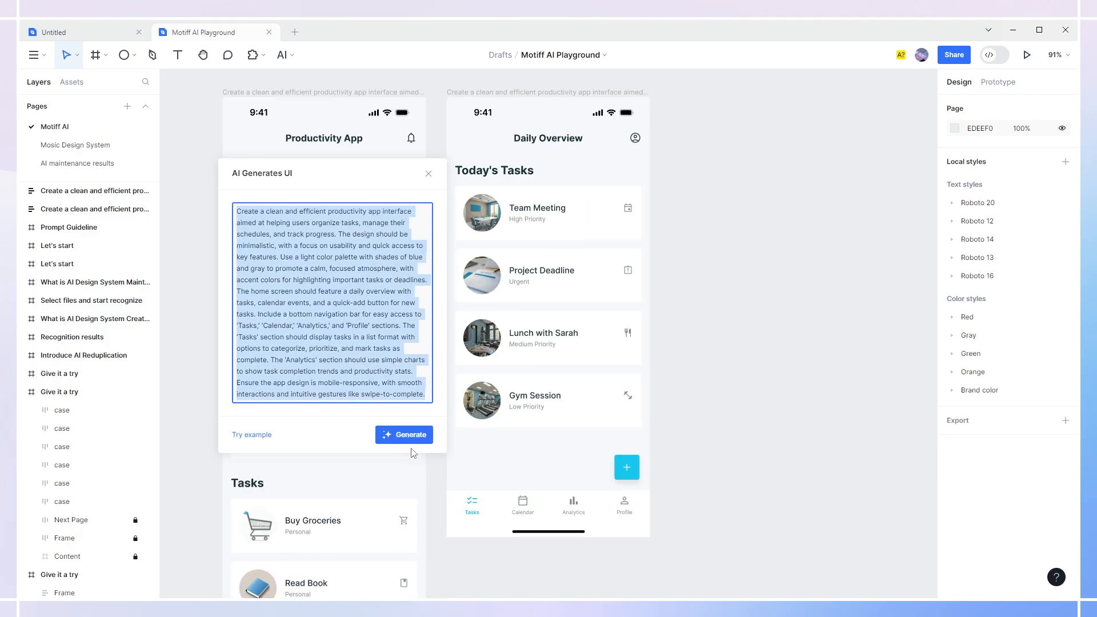
left_click(428, 174)
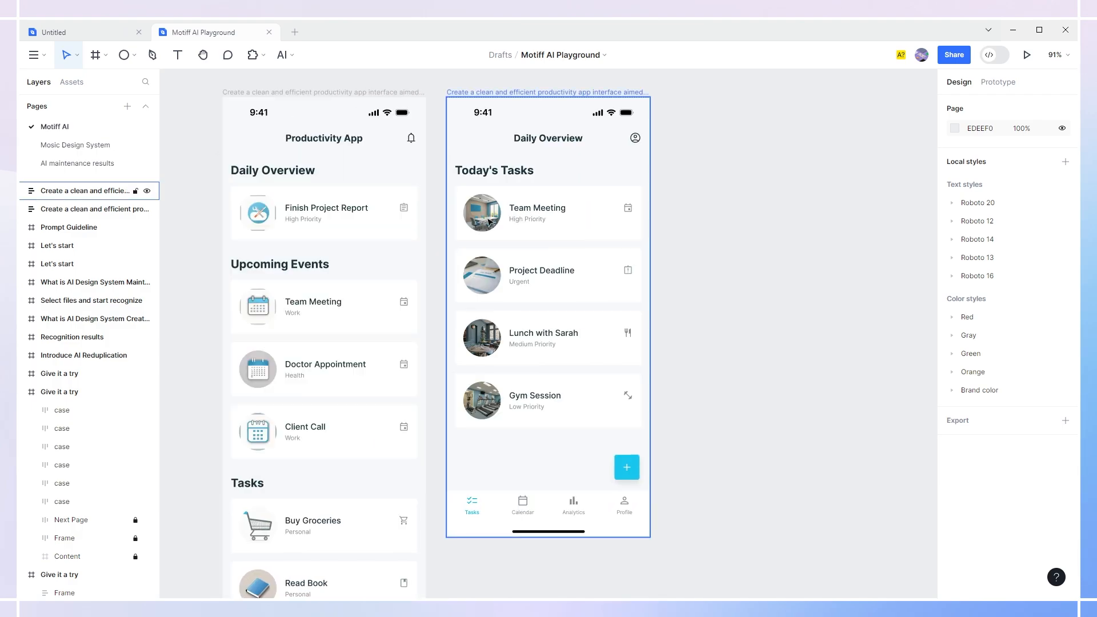
Step: Examine the two generated productivity screens, Productivity App and Daily Overview, from their headers down to the navigation bars
scroll(623, 302, "down", 3)
scroll(629, 301, "down", 1)
scroll(317, 322, "up", 1)
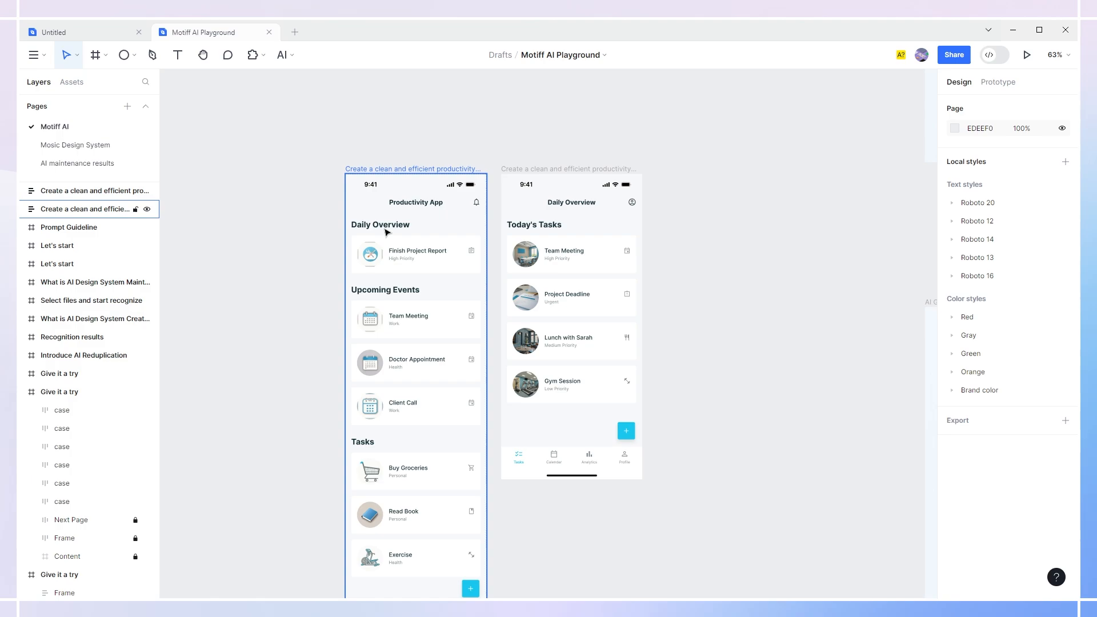
scroll(384, 367, "down", 5)
scroll(467, 362, "up", 6)
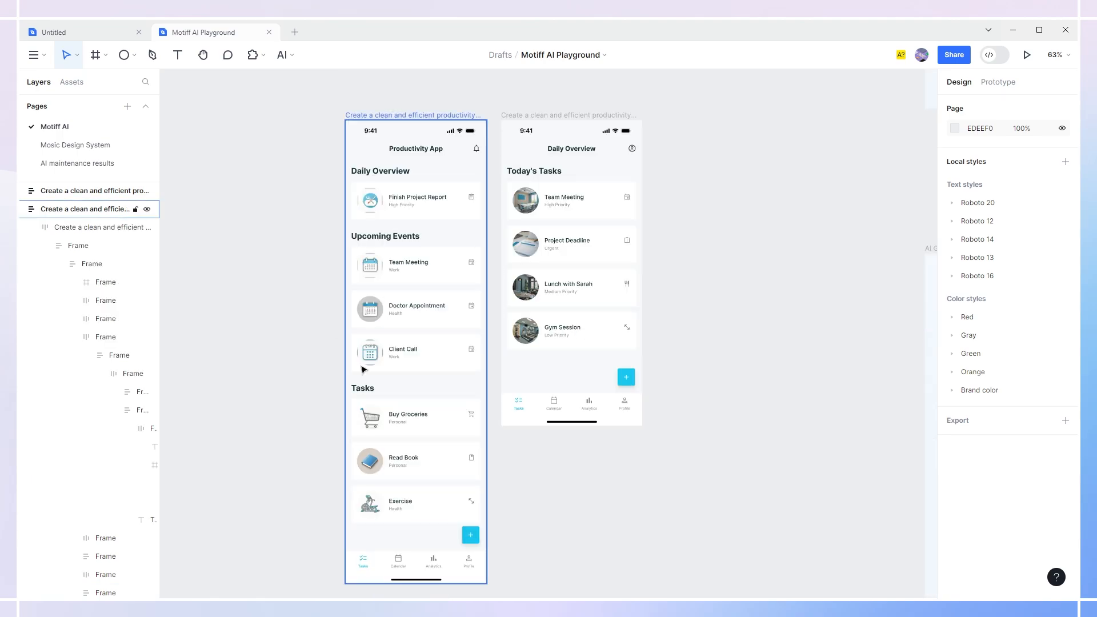
scroll(382, 343, "down", 2)
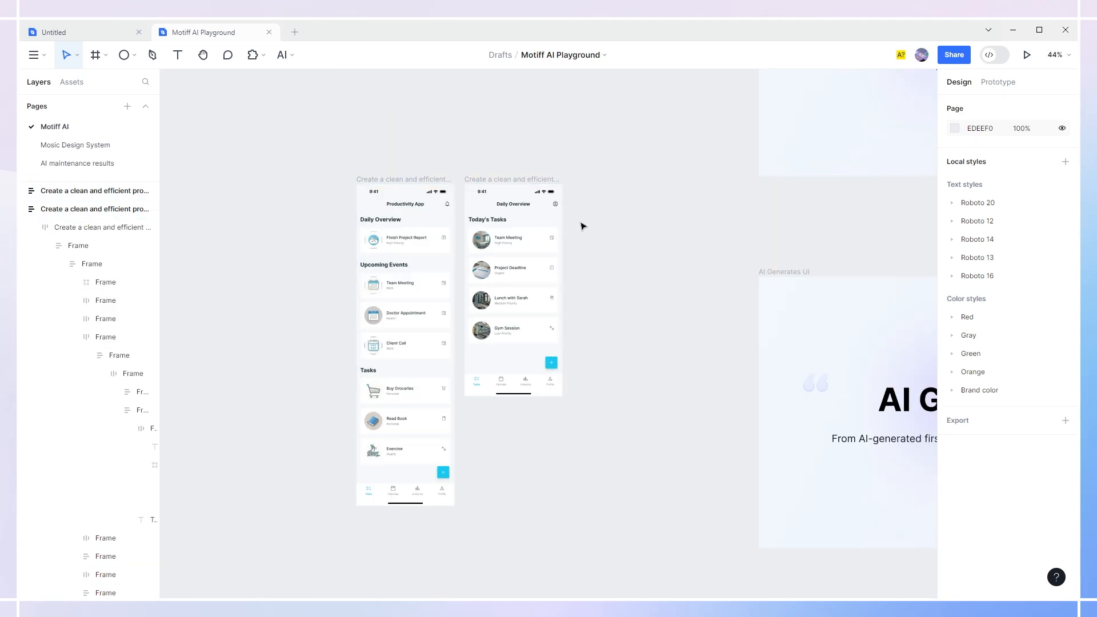
scroll(639, 178, "up", 1)
Step: Generate screens with AI Generates UI from the prompt "create a notepad screen"
left_click(284, 55)
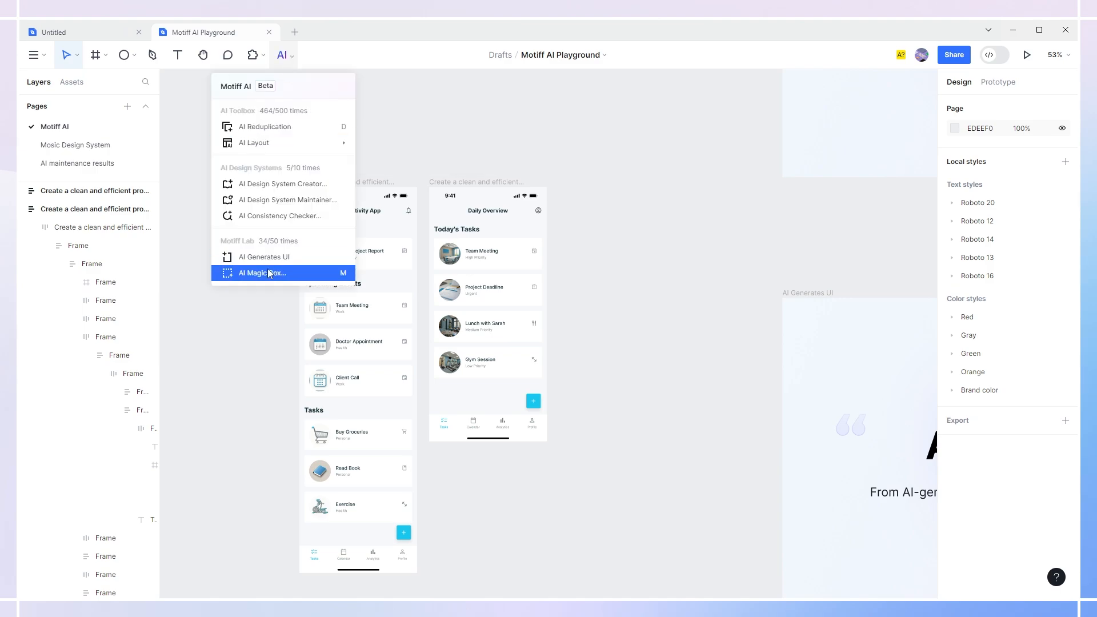
left_click(269, 272)
left_click_drag(277, 159, 534, 286)
left_click(521, 339)
type("create a")
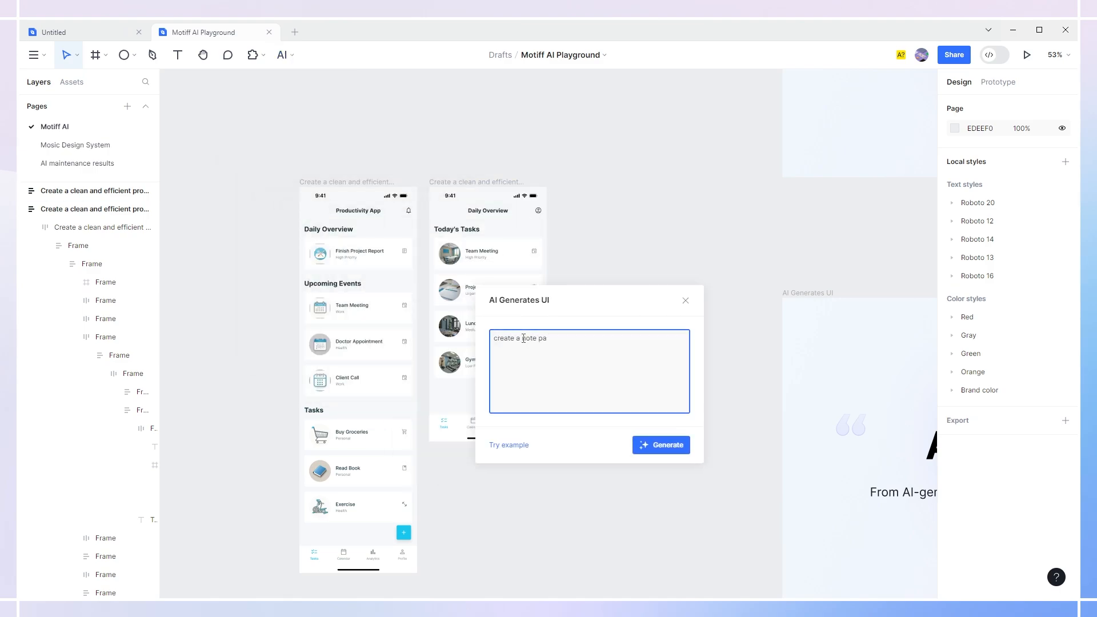
type(" notepad screen")
left_click(644, 444)
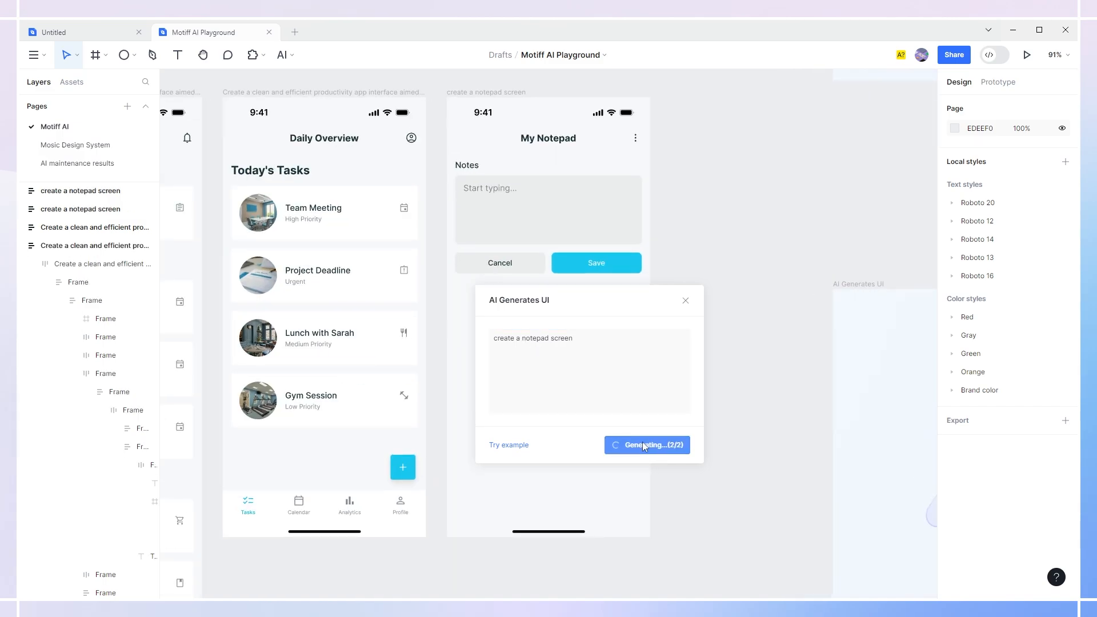
left_click(686, 301)
Step: Delete the notepad screen generated beside the AI Generates UI "Have a try" frame, keeping the My Notepad screen beside Daily Overview
left_click(494, 235)
scroll(749, 361, "down", 5)
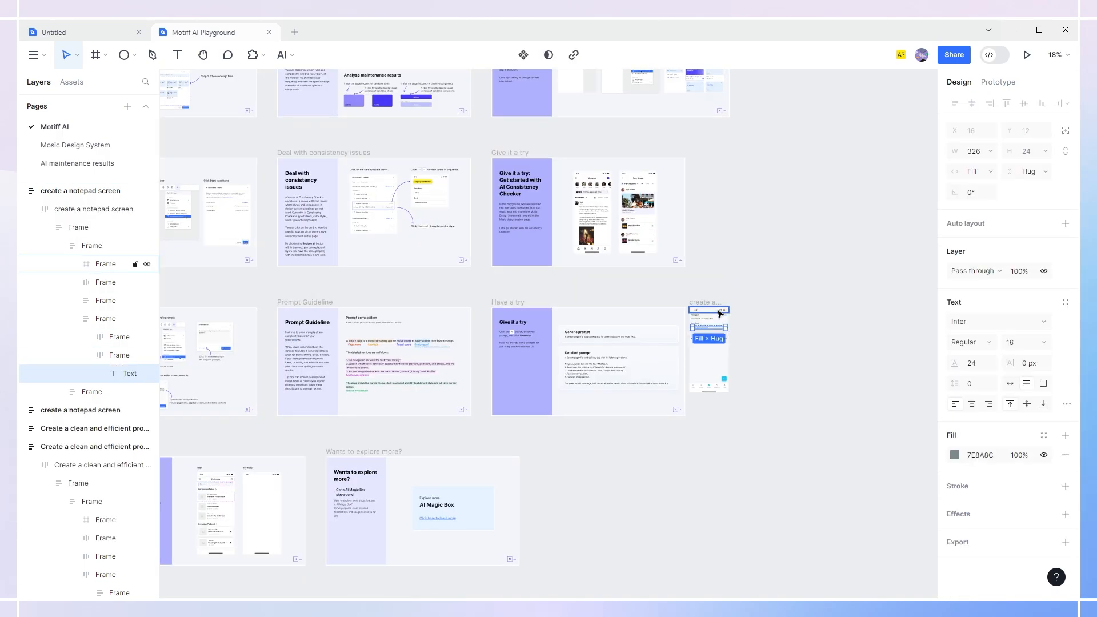
left_click(705, 302)
scroll(794, 353, "down", 4)
left_click(796, 372)
scroll(578, 301, "up", 10)
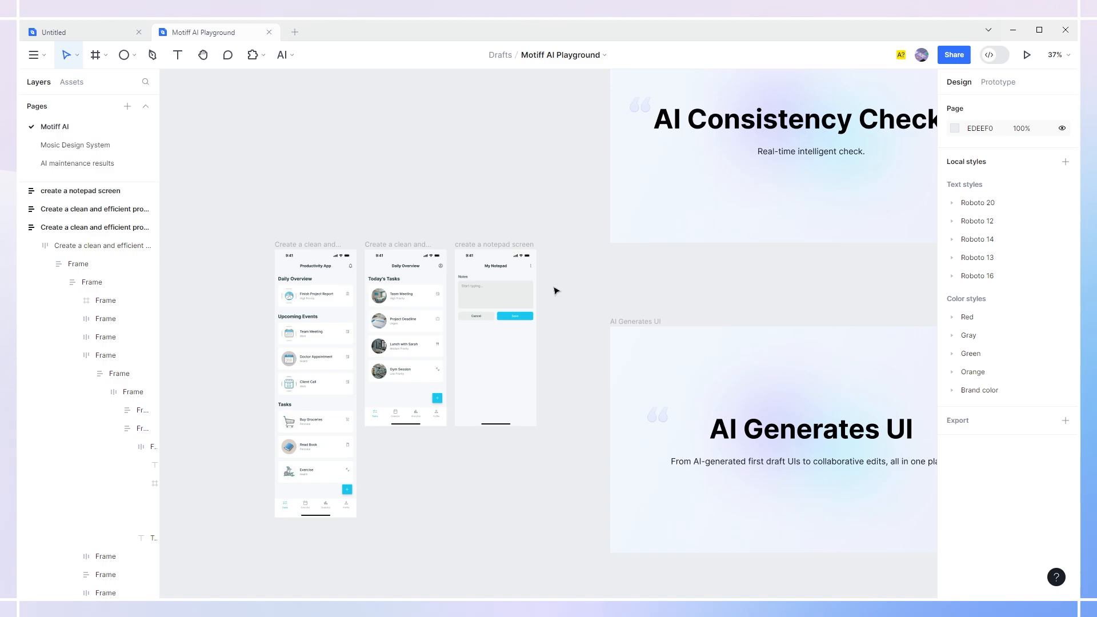
scroll(646, 263, "down", 3)
Step: Look through the AI Magic Box section and examine the PRD podcast reference and empty "Try here!" screen in its "Have a try" frame
left_click_drag(277, 171, 435, 411)
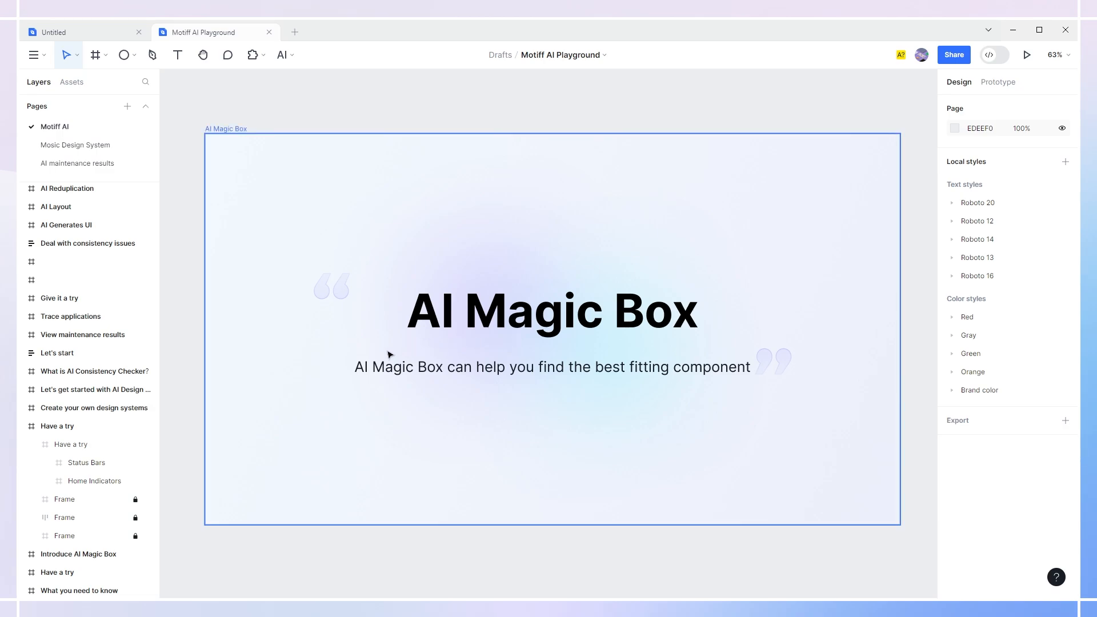
scroll(387, 355, "down", 5)
left_click_drag(786, 328, 393, 330)
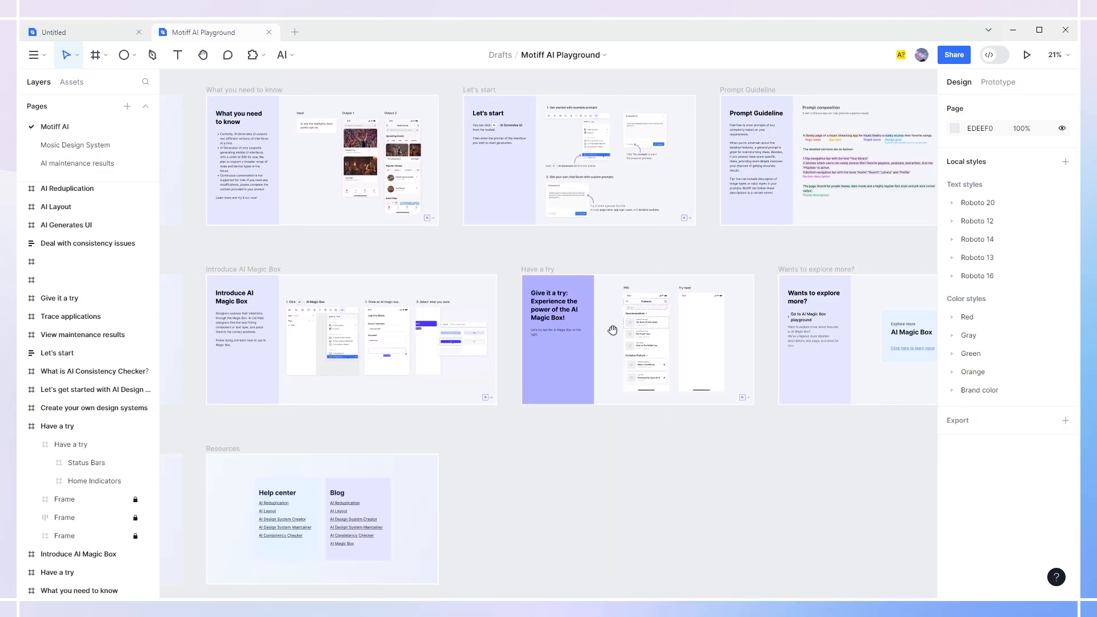
left_click_drag(753, 347, 676, 347)
scroll(636, 358, "up", 5)
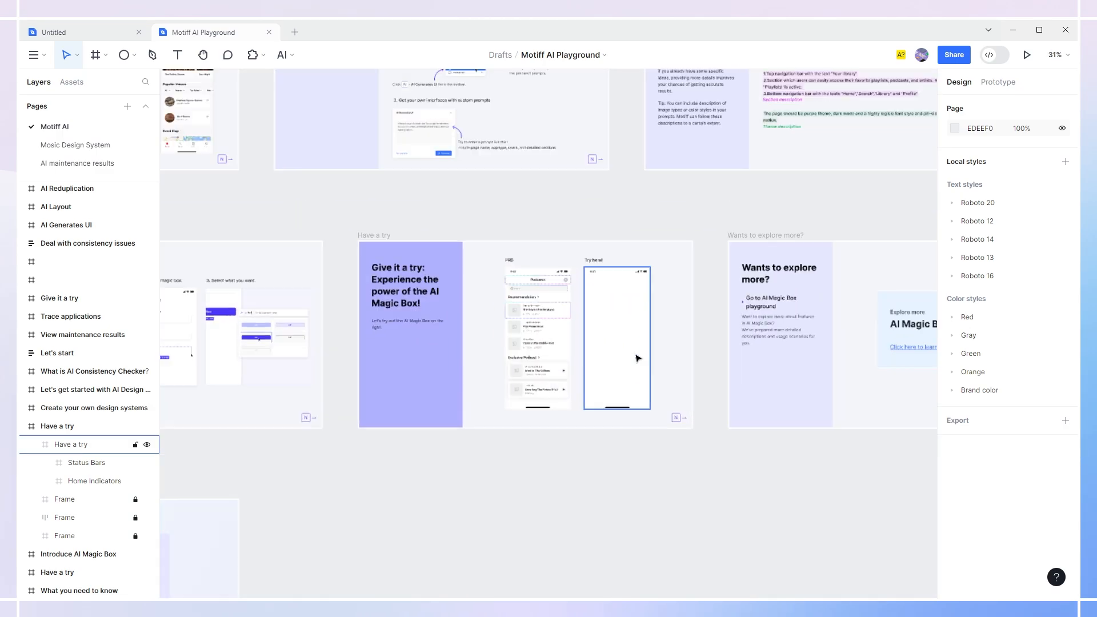
left_click_drag(516, 283, 548, 293)
scroll(742, 239, "up", 2)
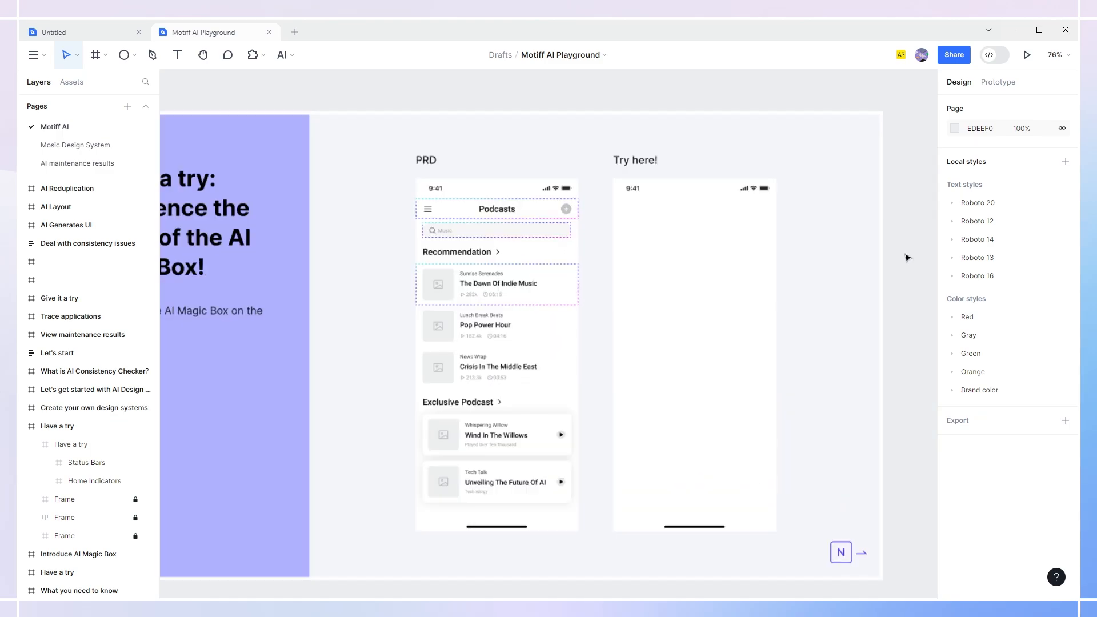
scroll(740, 272, "down", 1)
Step: Use AI Magic Box on a 373 × 54 area atop the "Try here!" screen, prompting "menu and podcast" and choosing the Podcast navigation bar
left_click(662, 252)
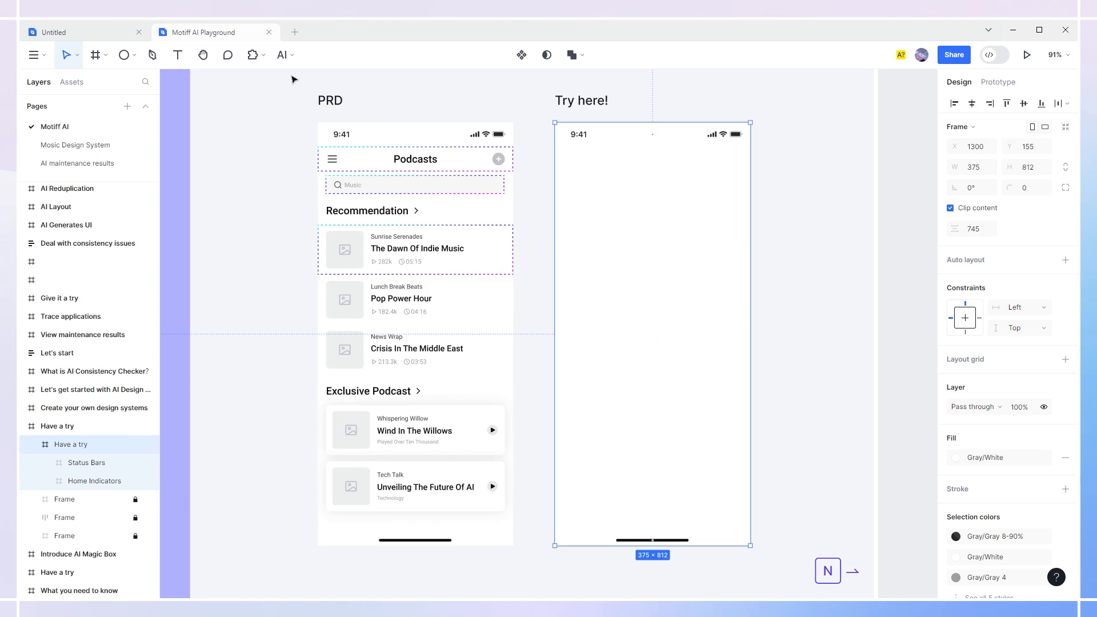
left_click(283, 55)
left_click(264, 273)
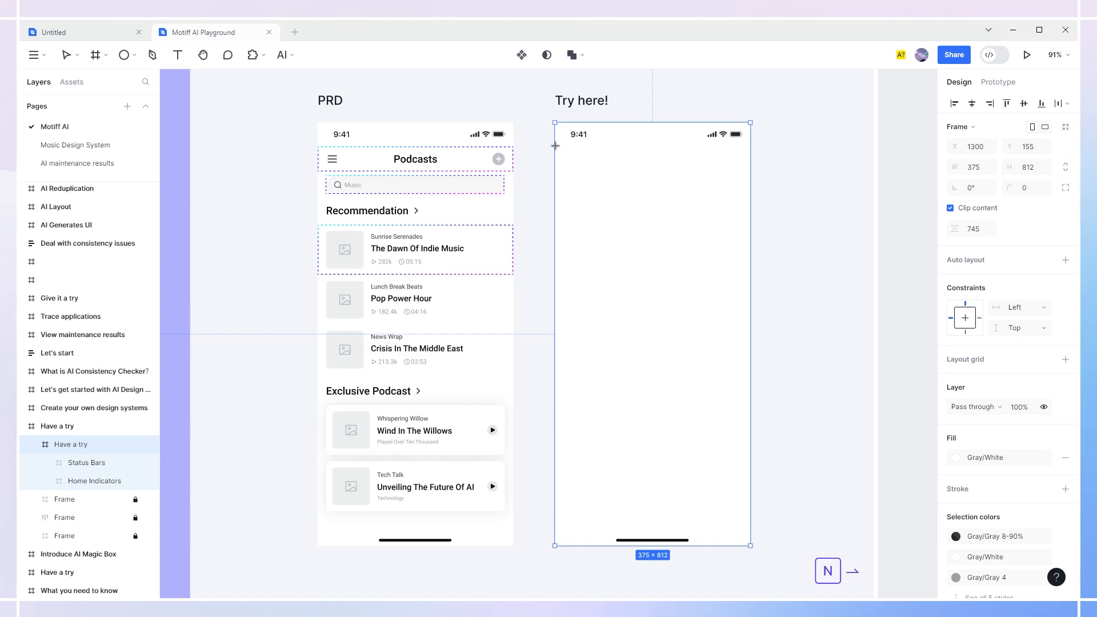
left_click_drag(555, 146, 753, 179)
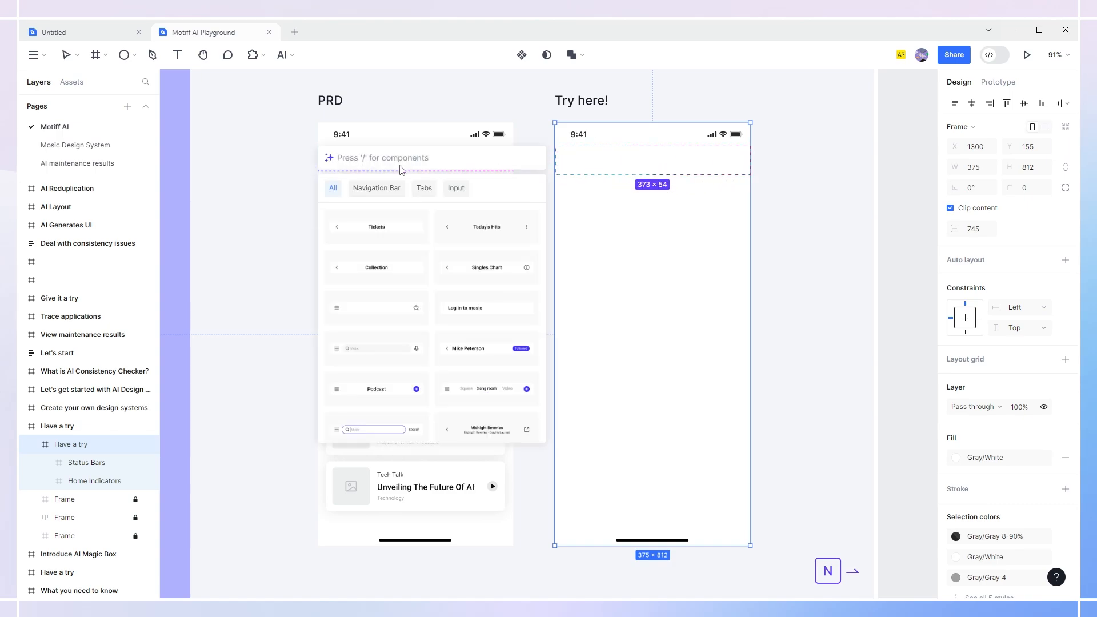
scroll(435, 286, "down", 3)
left_click(486, 337)
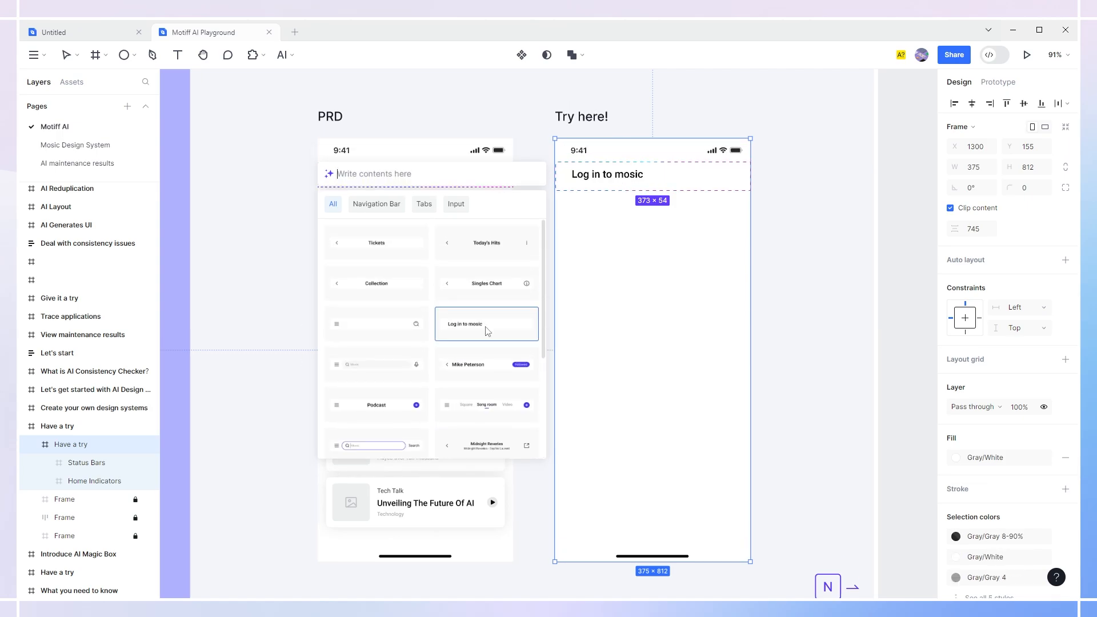
left_click(367, 177)
type("menu and podcast")
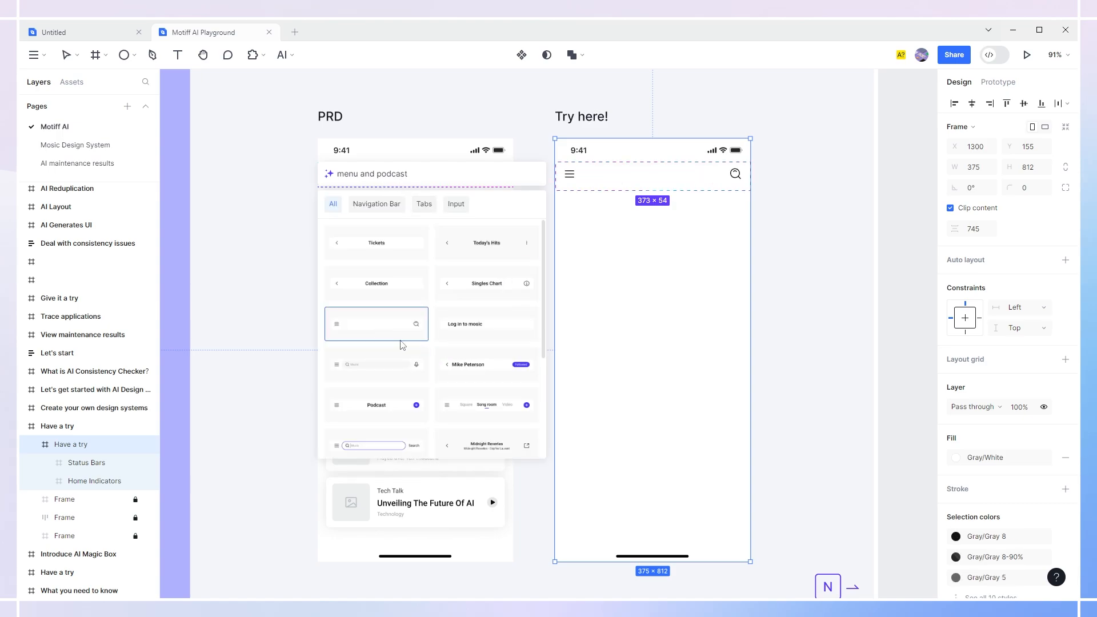
left_click(376, 407)
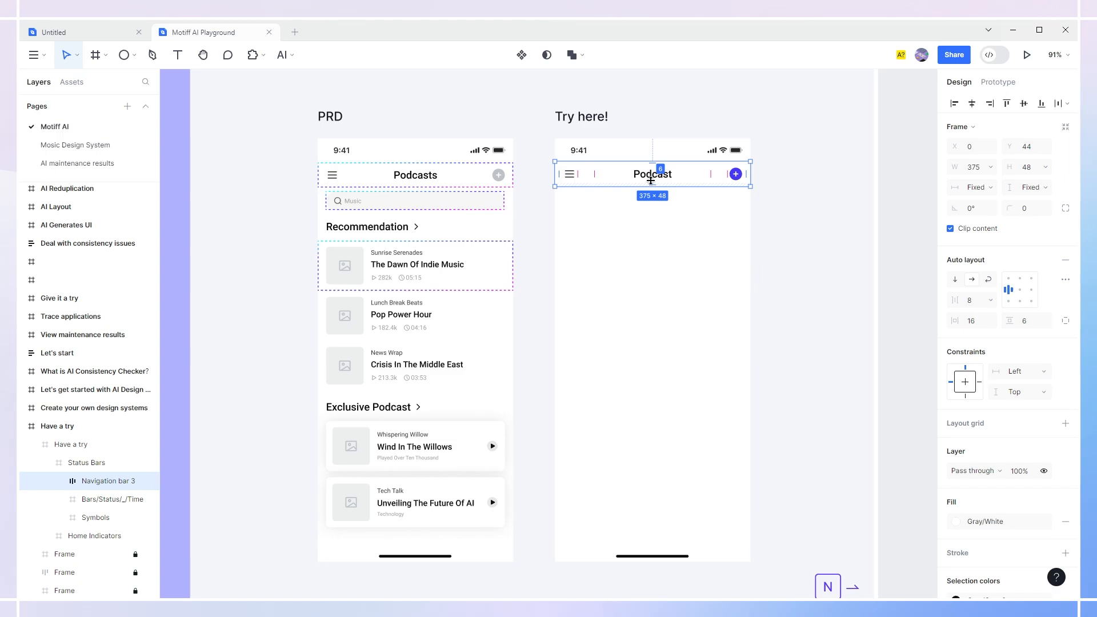
left_click_drag(592, 175, 622, 178)
key("ctrl+z")
left_click(916, 214)
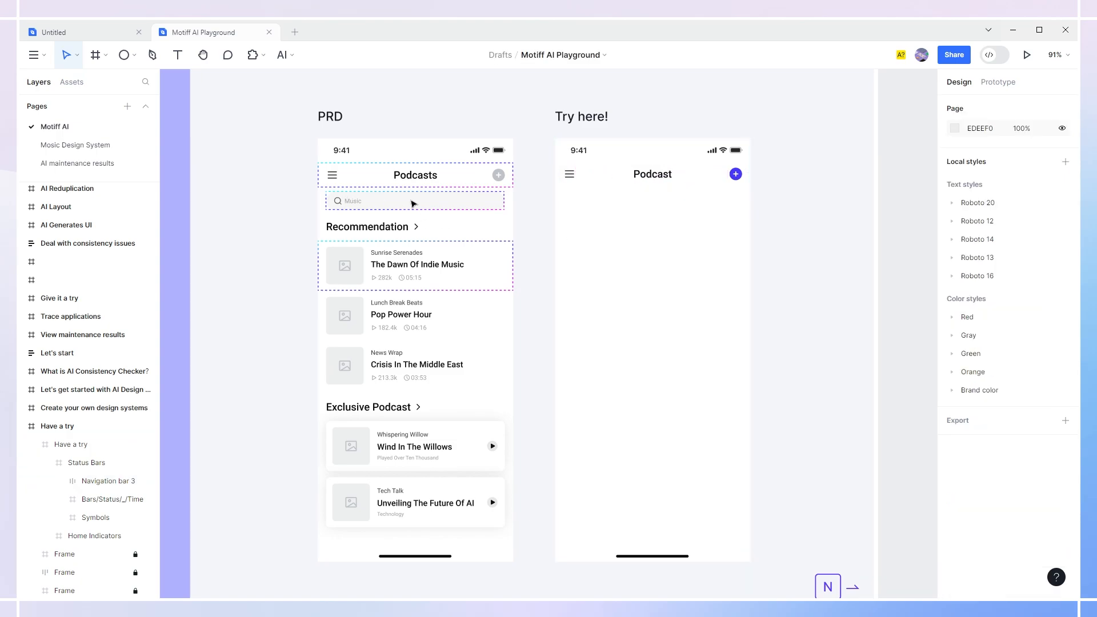
Step: Use AI Magic Box on a 351 × 38 area below the Podcast bar, prompting "search bar" and choosing the borderless Music search input
left_click(291, 55)
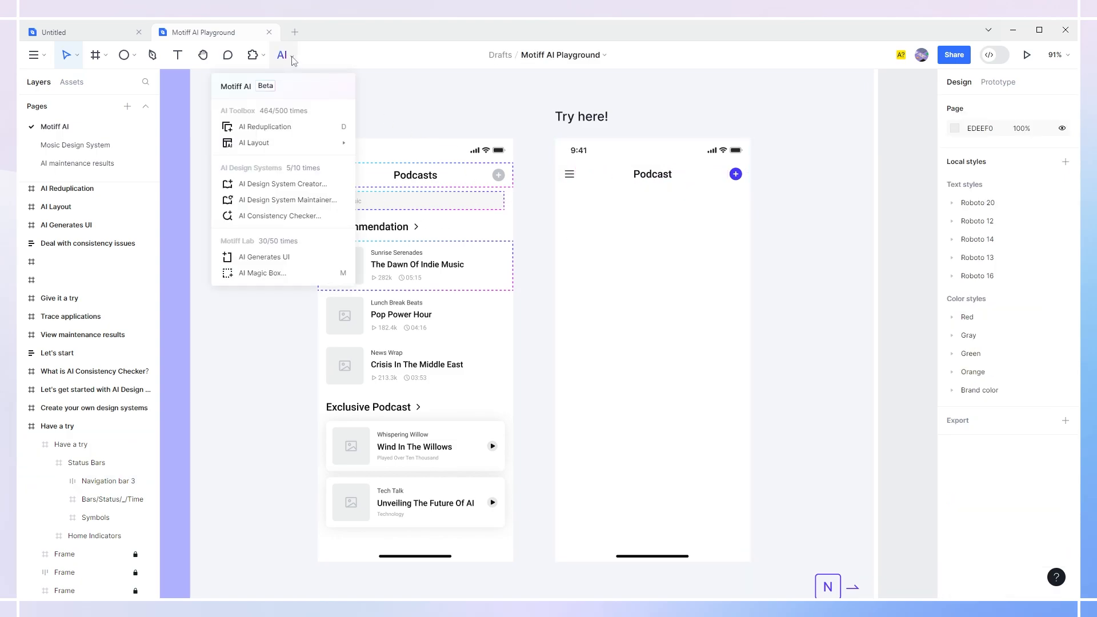
left_click(270, 267)
left_click_drag(561, 188, 743, 209)
type("search bar")
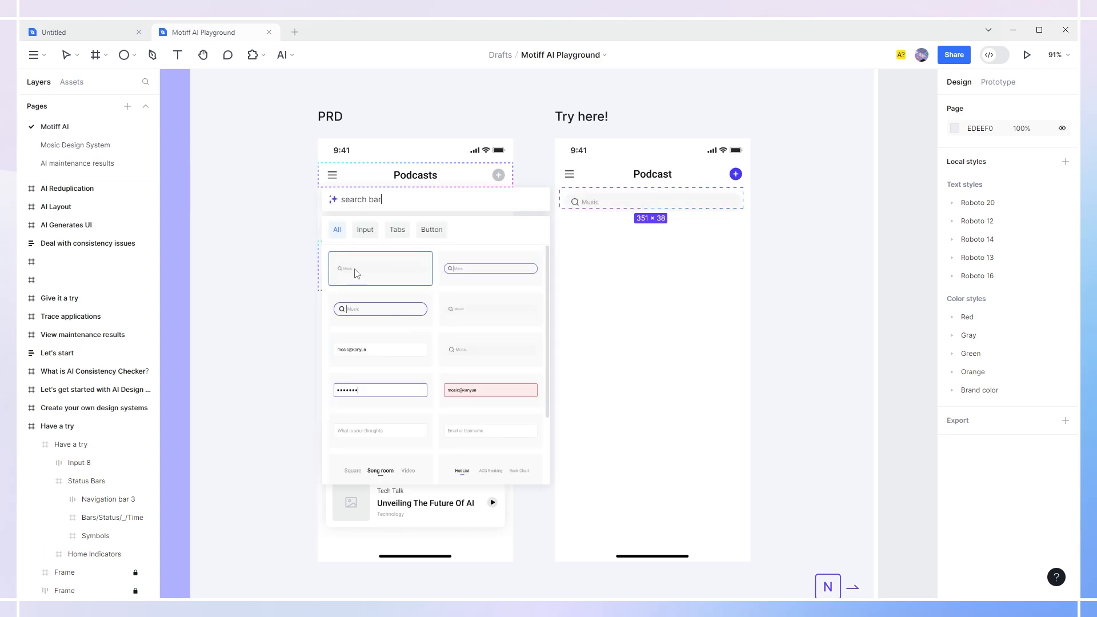
left_click(392, 274)
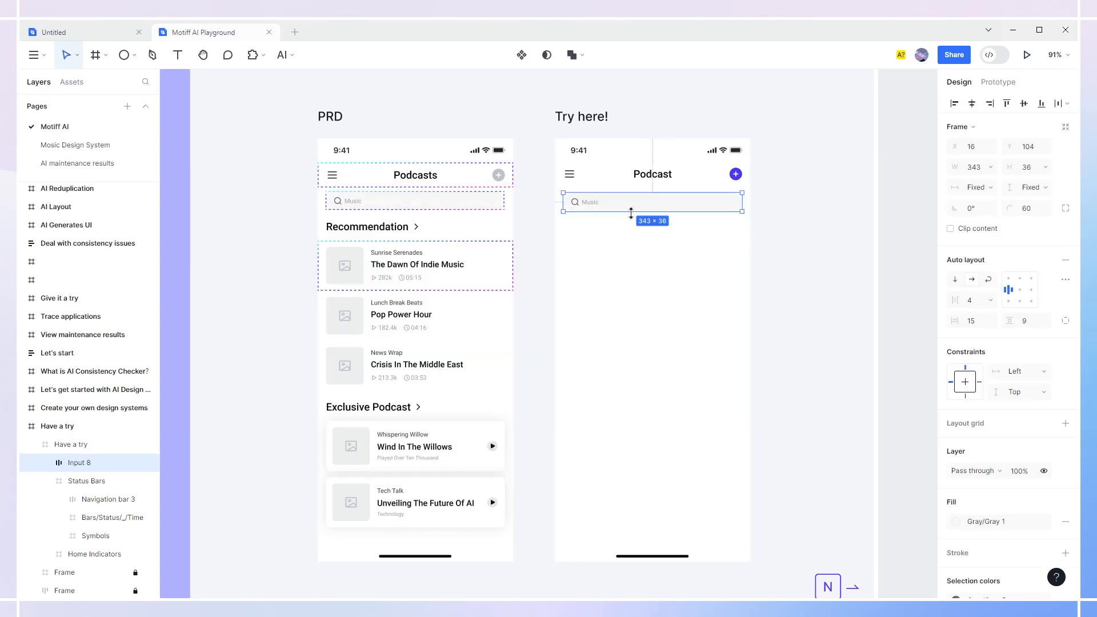
double_click(591, 205)
left_click(771, 255)
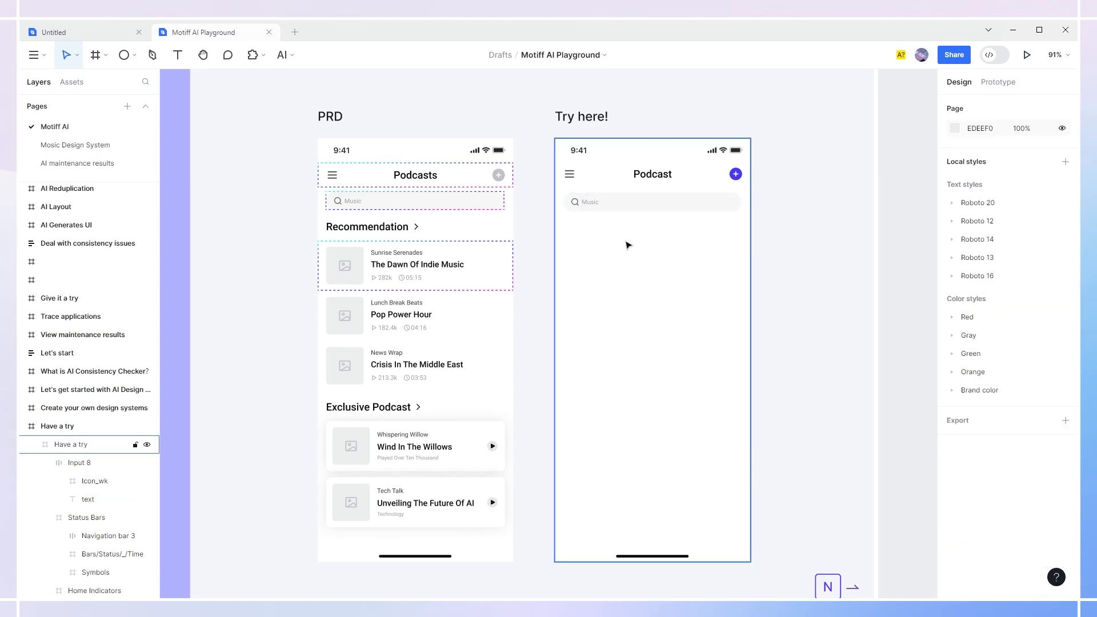
Step: Use AI Magic Box on a 340 × 260 area below the search bar, prompting "video" and choosing the "Wishful Thinking" video card
left_click(282, 55)
left_click(268, 273)
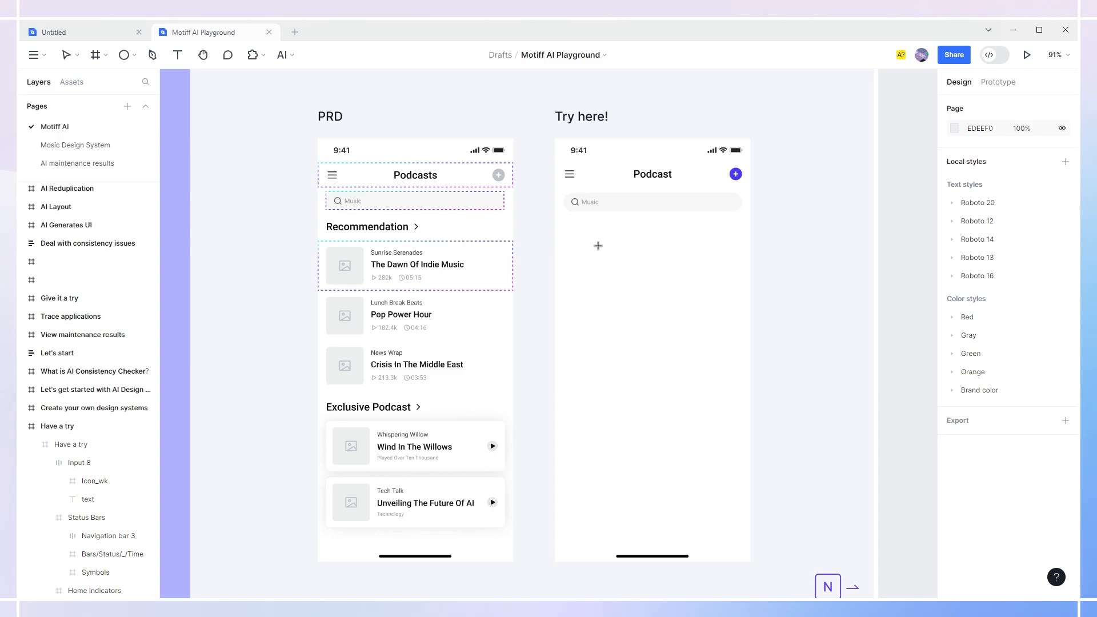
left_click_drag(564, 218, 742, 354)
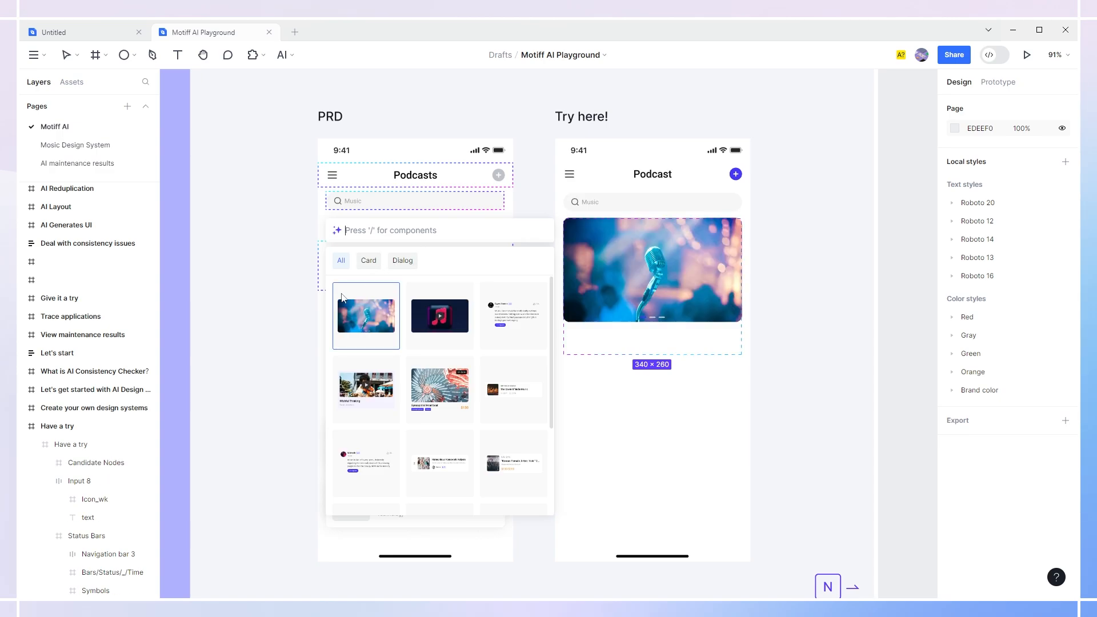
type("video")
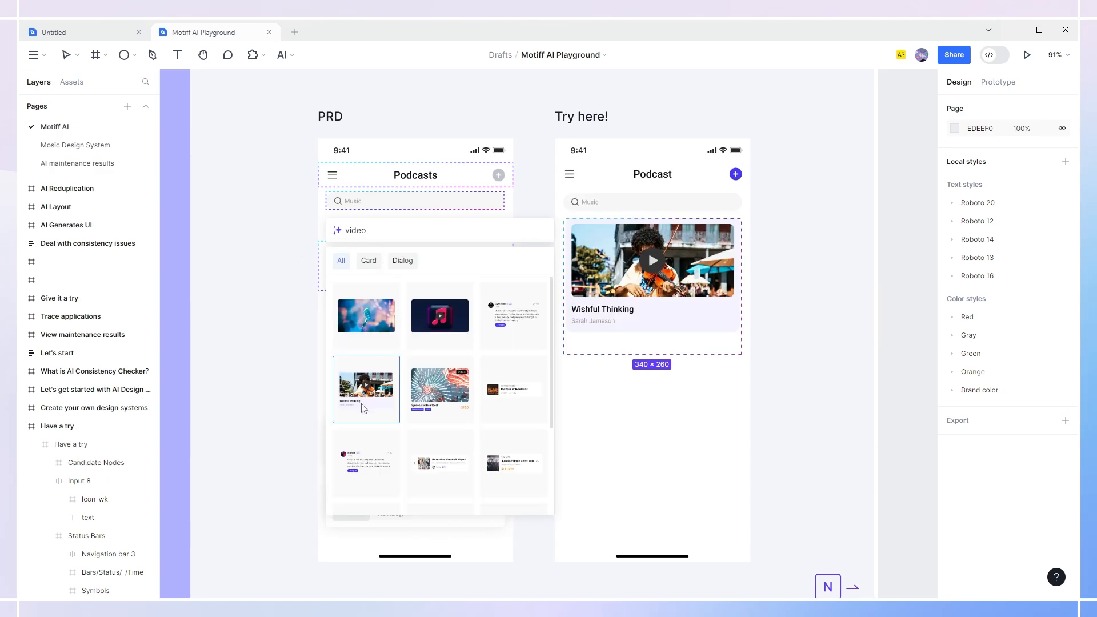
left_click(367, 405)
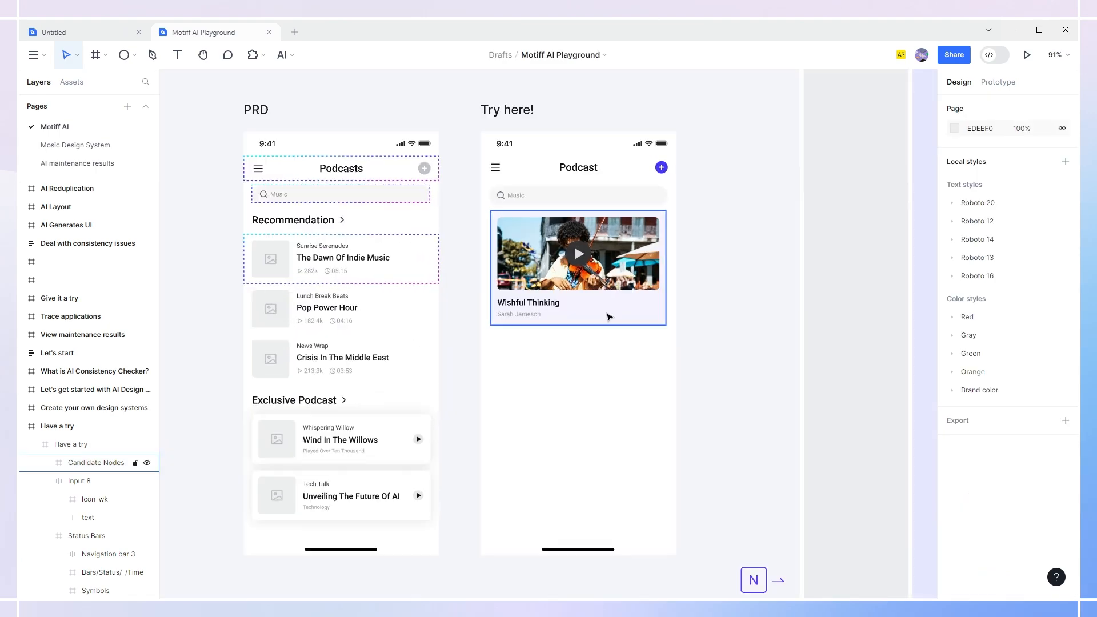
left_click(610, 317)
left_click(574, 294)
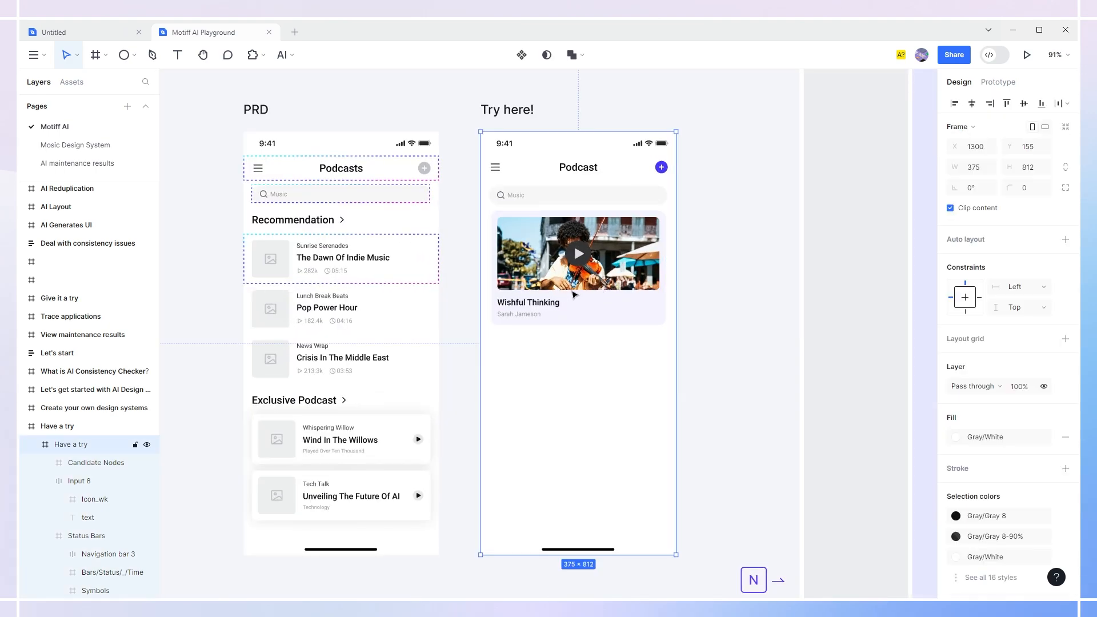
Step: Use AI Reduplication to repeat the "Wishful Thinking" video card downward into a column of three cards on the "Try here!" screen
left_click(574, 294)
left_click(282, 55)
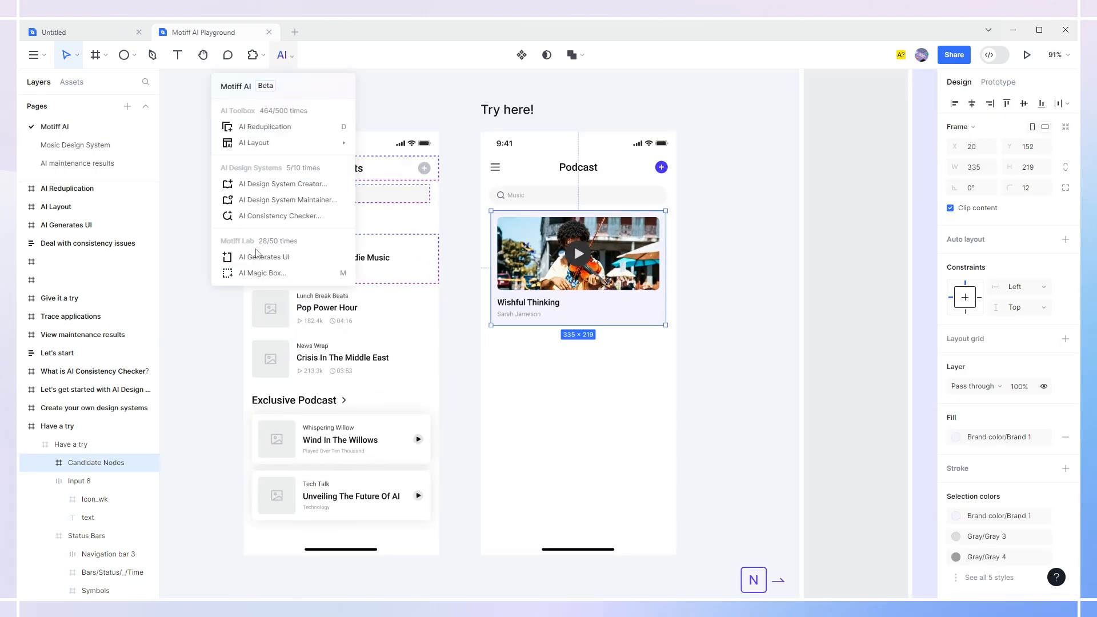
left_click(265, 126)
left_click_drag(673, 336, 674, 450)
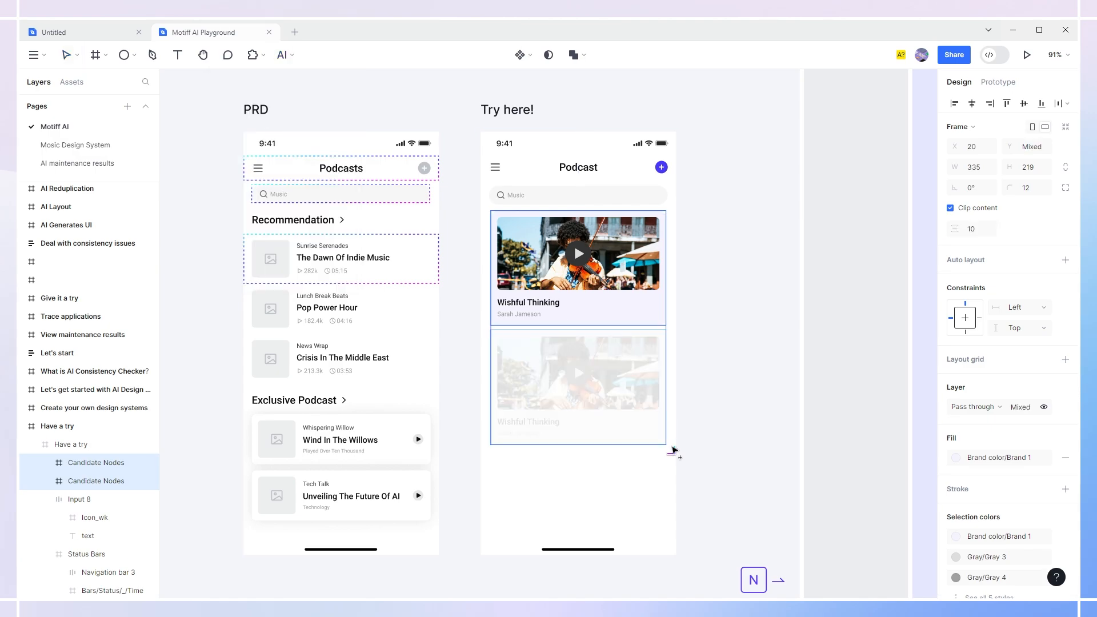
left_click_drag(673, 497, 681, 540)
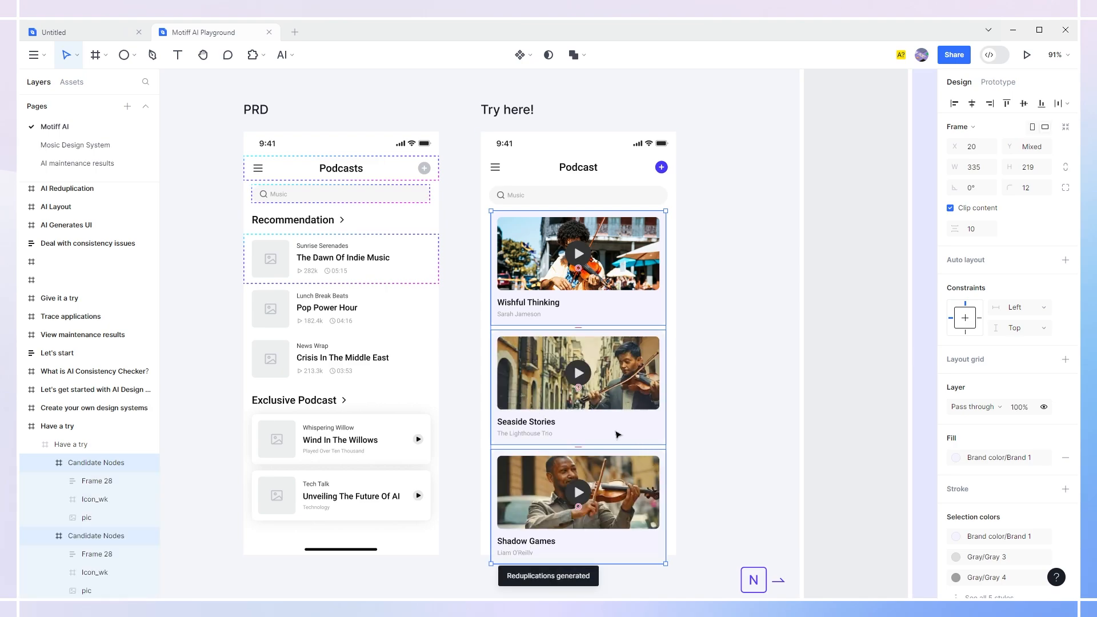
scroll(619, 434, "down", 2)
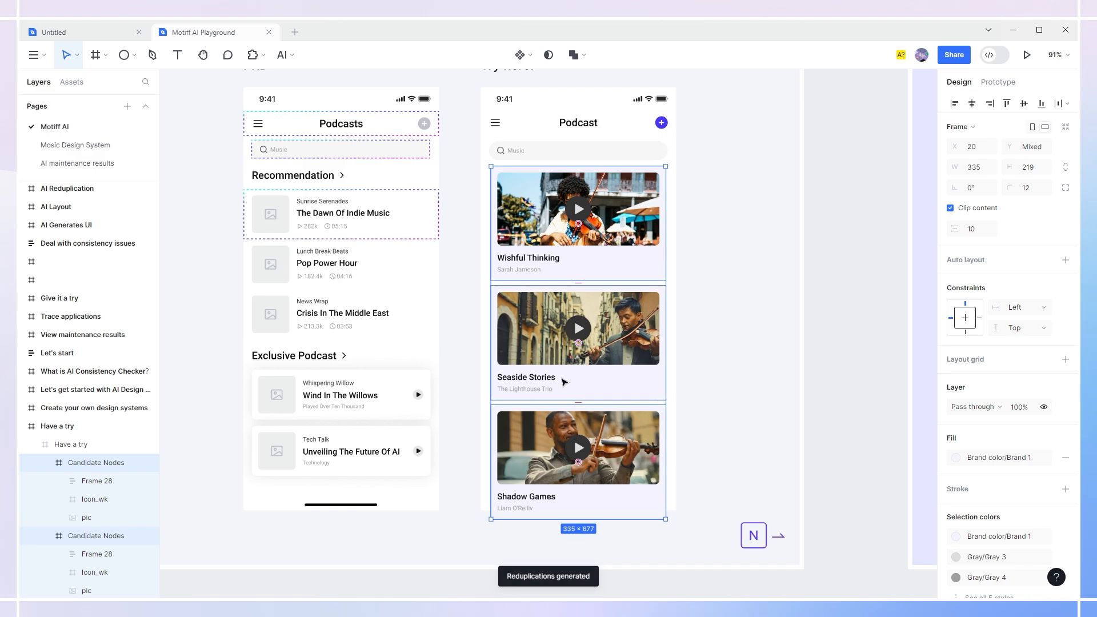
left_click(847, 379)
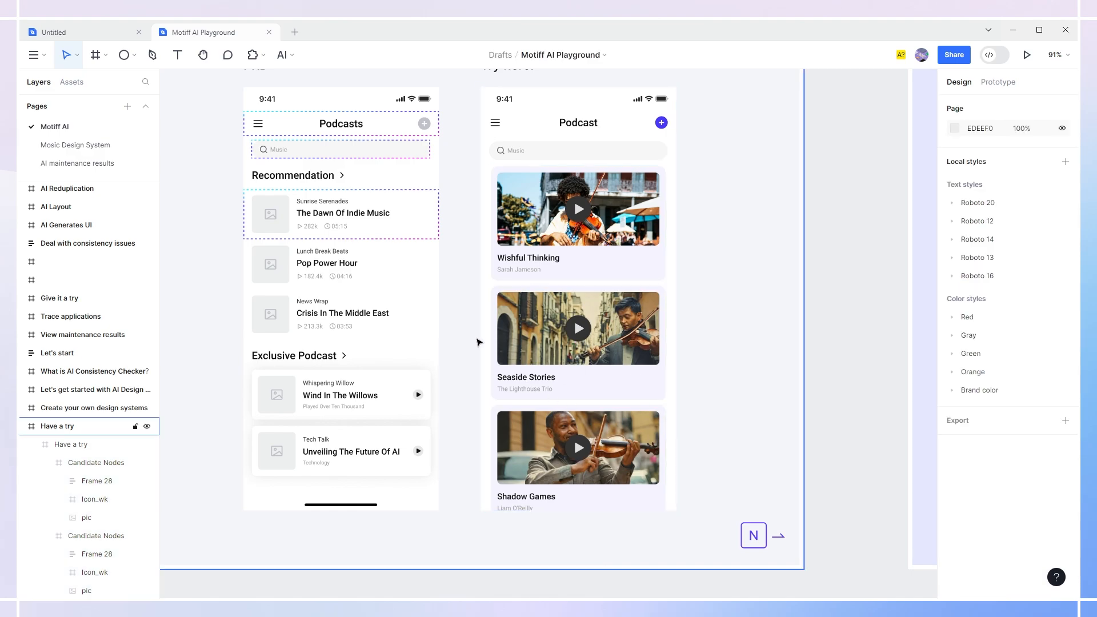
Step: Look over the AI Magic Box "Have a try" frame and the neighbouring "Wants to explore more?" frame
scroll(481, 340, "down", 5)
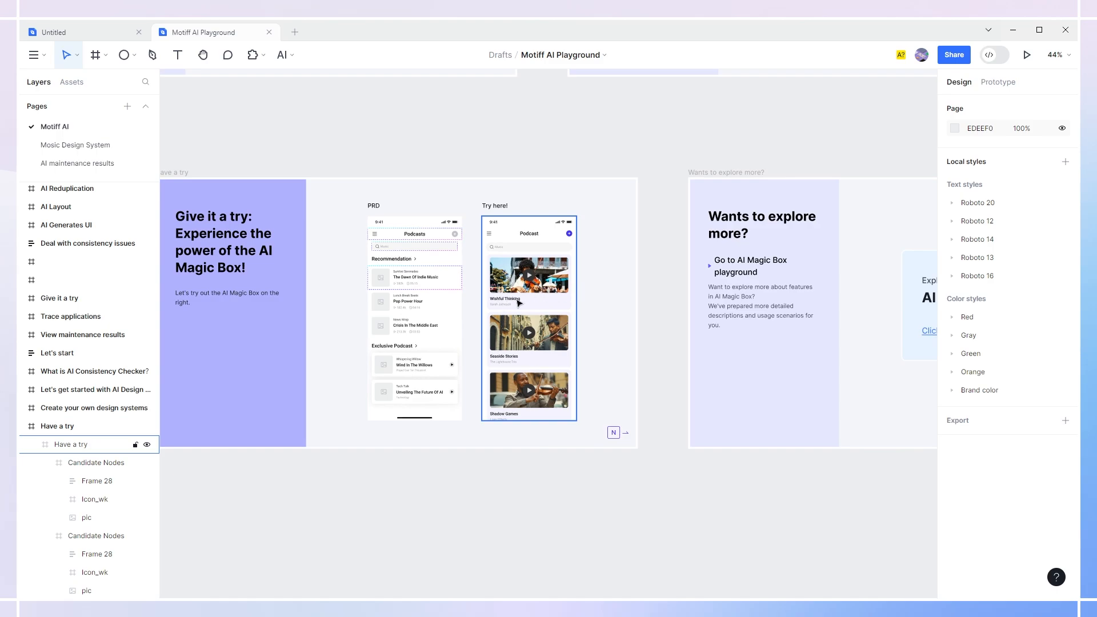
left_click(629, 342)
scroll(629, 342, "down", 3)
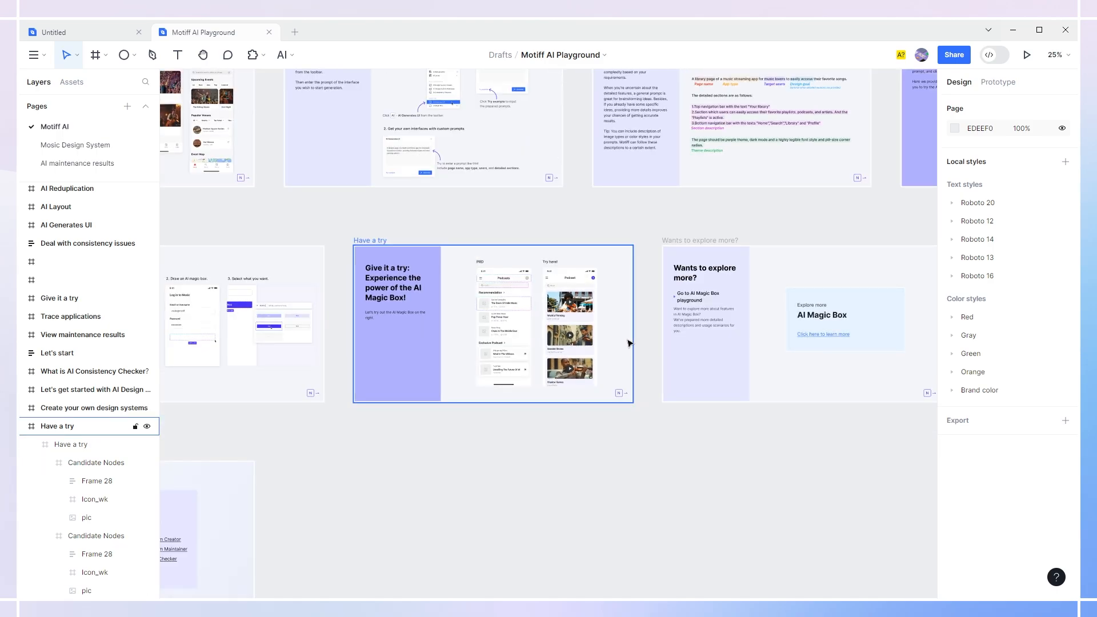
scroll(629, 343, "down", 3)
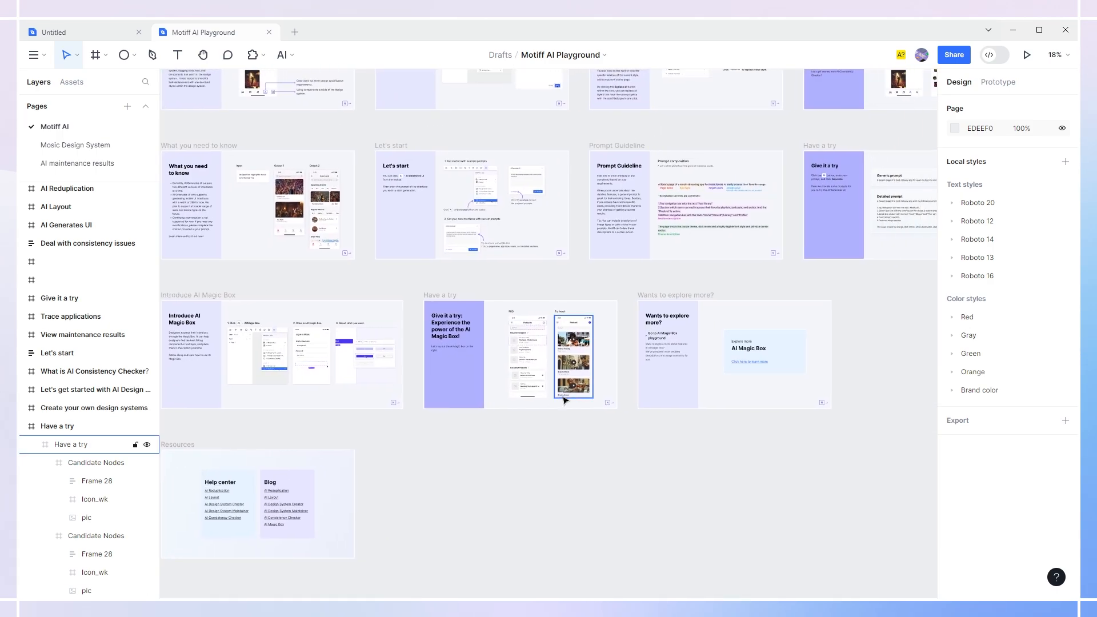
scroll(564, 400, "up", 3)
scroll(789, 323, "right", 3)
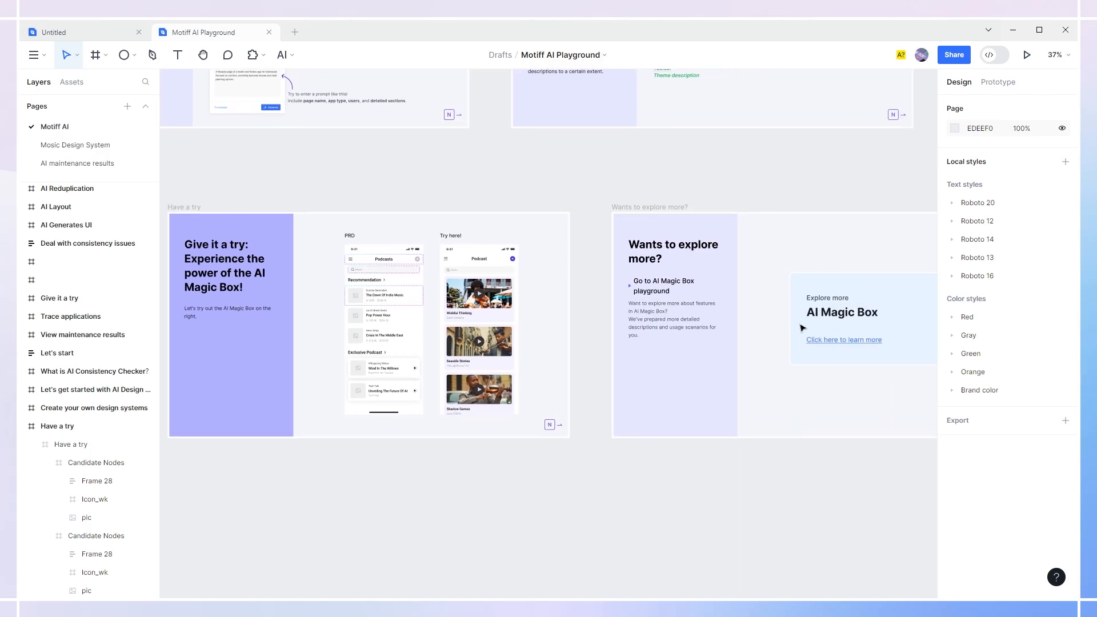
scroll(589, 361, "down", 2)
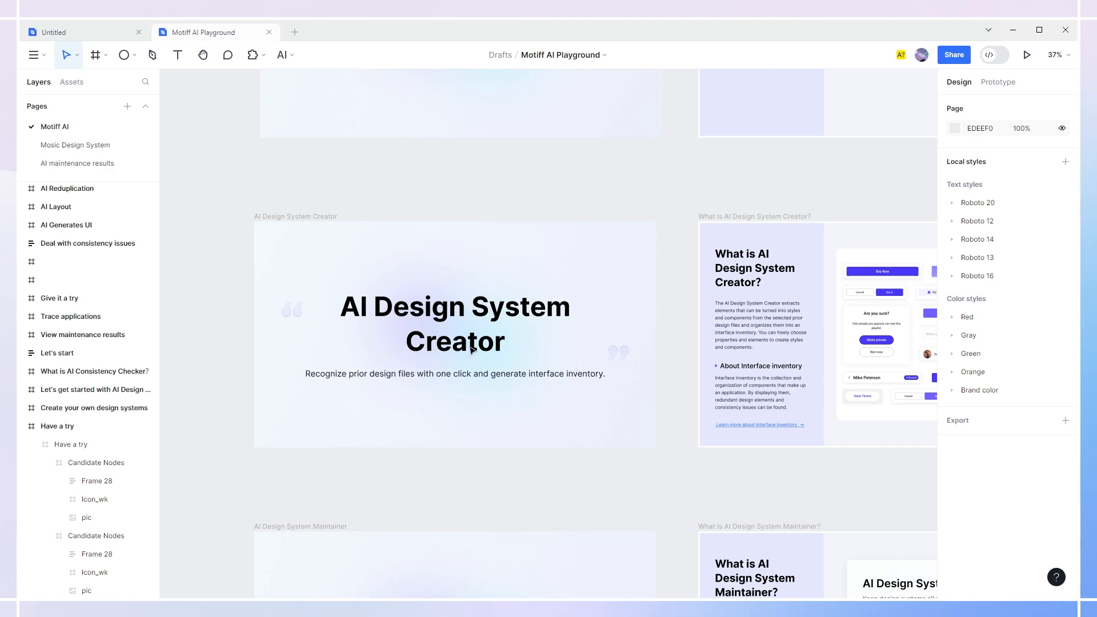
Step: Look through the AI Design System Creator section, from its introduction to the "Trace applications" and "Create your own design systems" frames
left_click(290, 59)
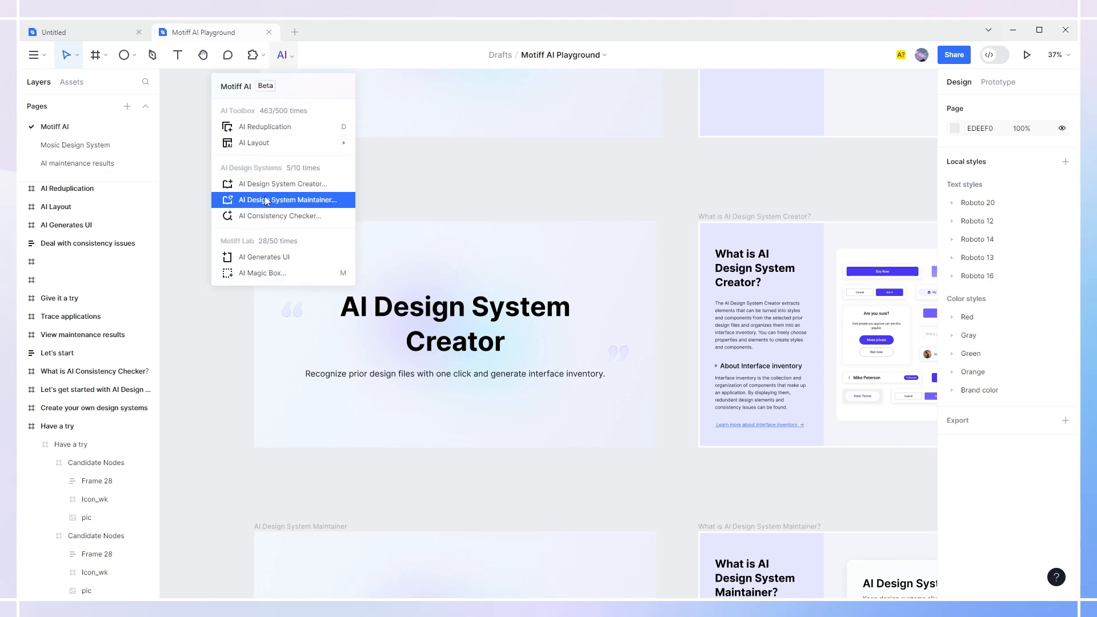
left_click(416, 195)
left_click_drag(787, 270, 355, 267)
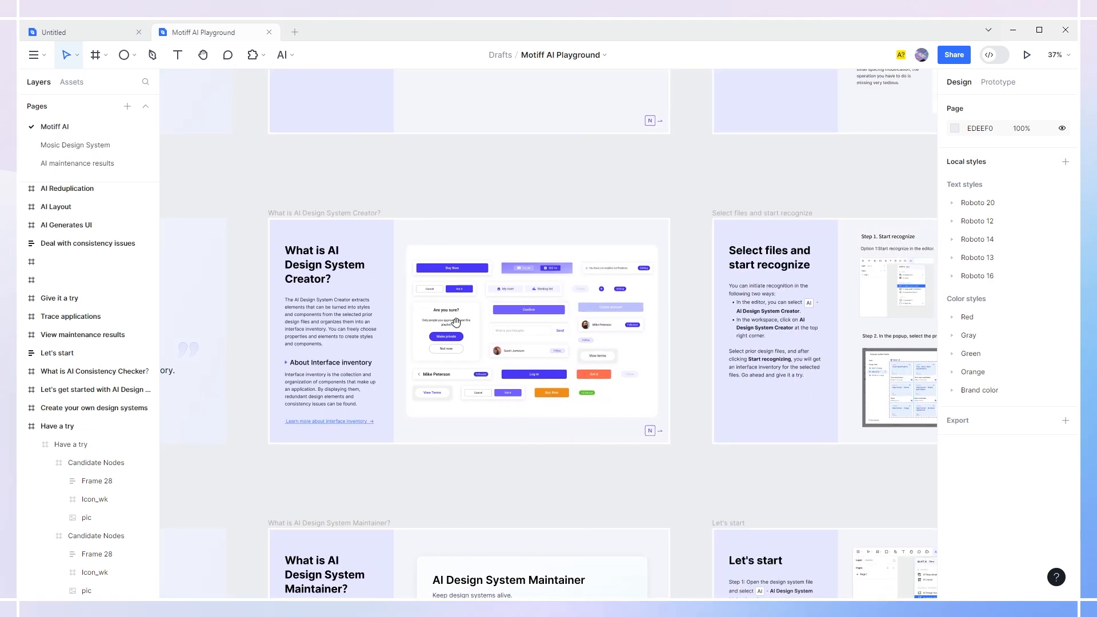
left_click_drag(760, 323, 343, 311)
left_click_drag(800, 294, 403, 294)
left_click_drag(773, 299, 355, 284)
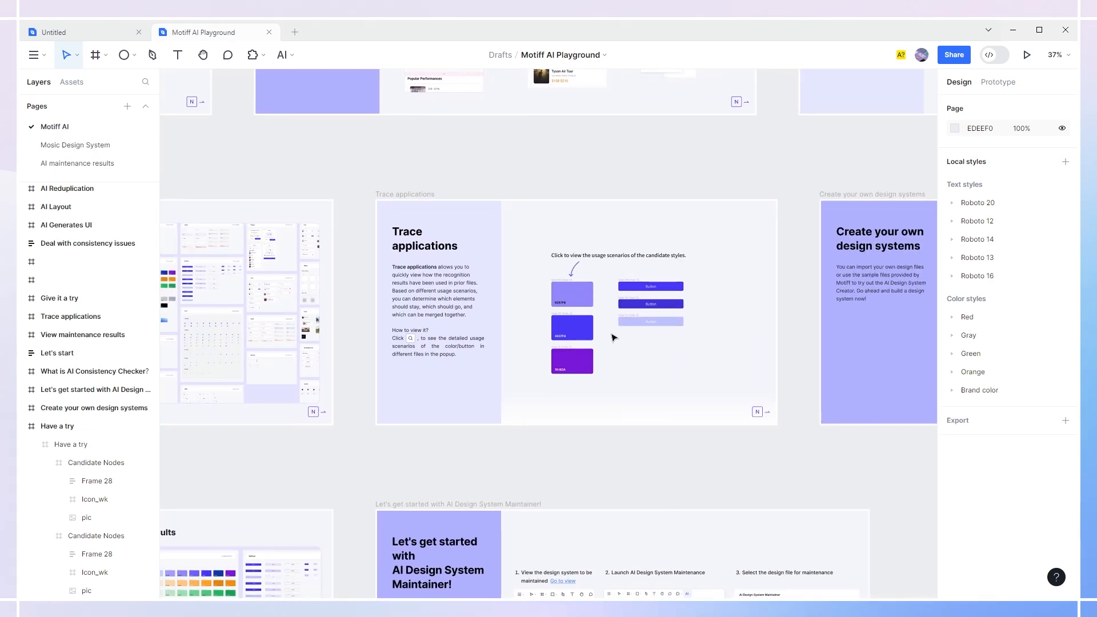
left_click_drag(798, 325, 581, 310)
left_click_drag(228, 325, 699, 317)
left_click_drag(286, 327, 707, 328)
left_click_drag(473, 337, 688, 330)
left_click_drag(315, 322, 591, 348)
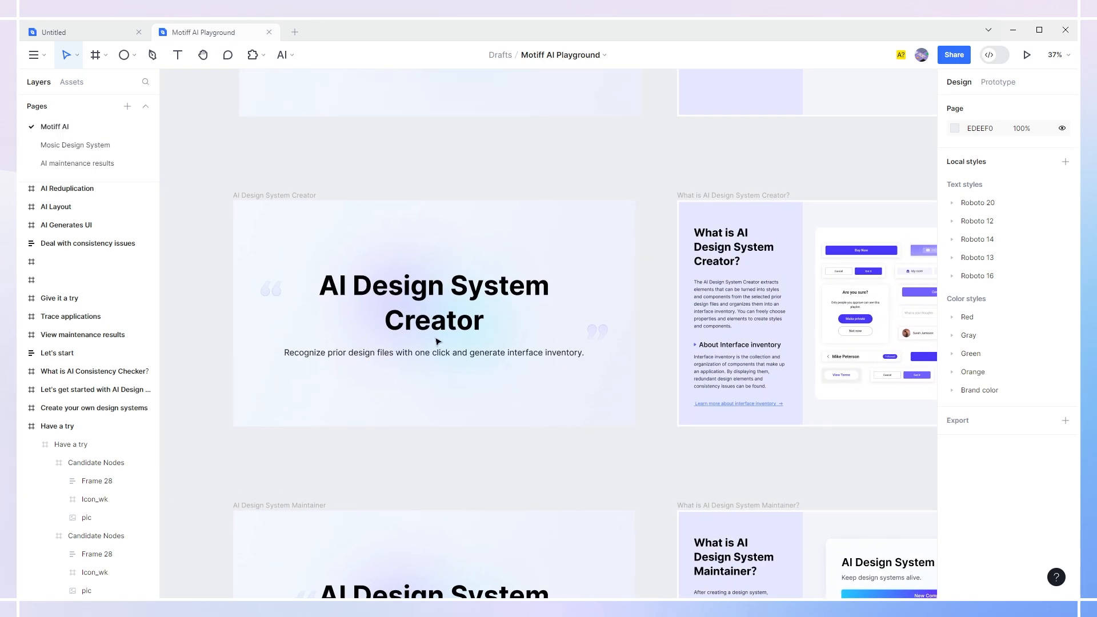
Step: Import the Figma file 01 Web Page.fig from the Motiff workspace and open the imported file
left_click(295, 32)
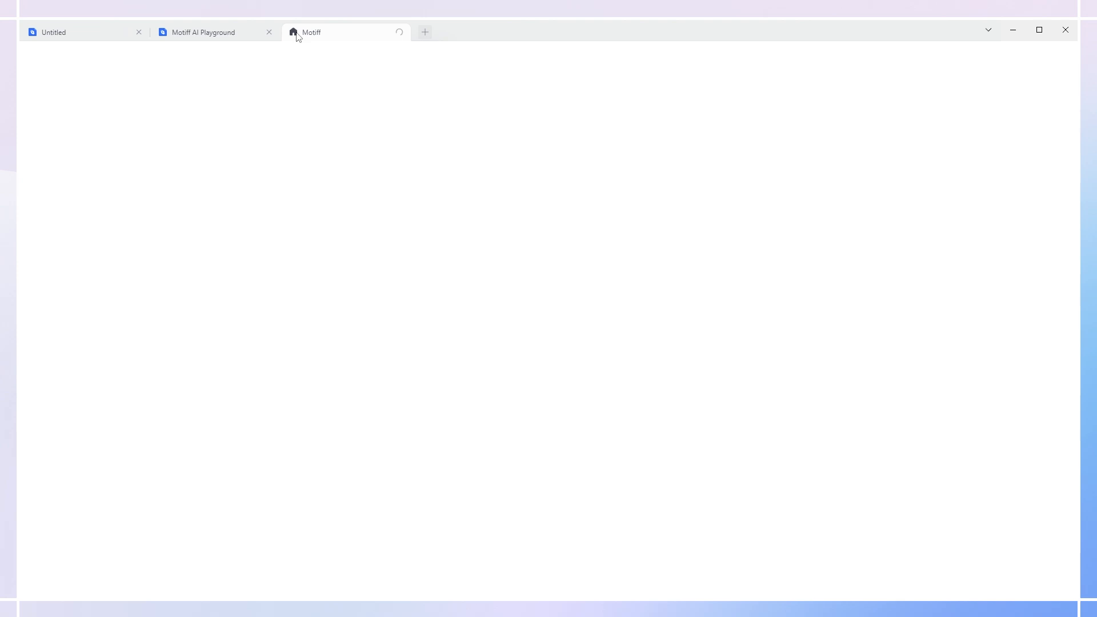
left_click(462, 155)
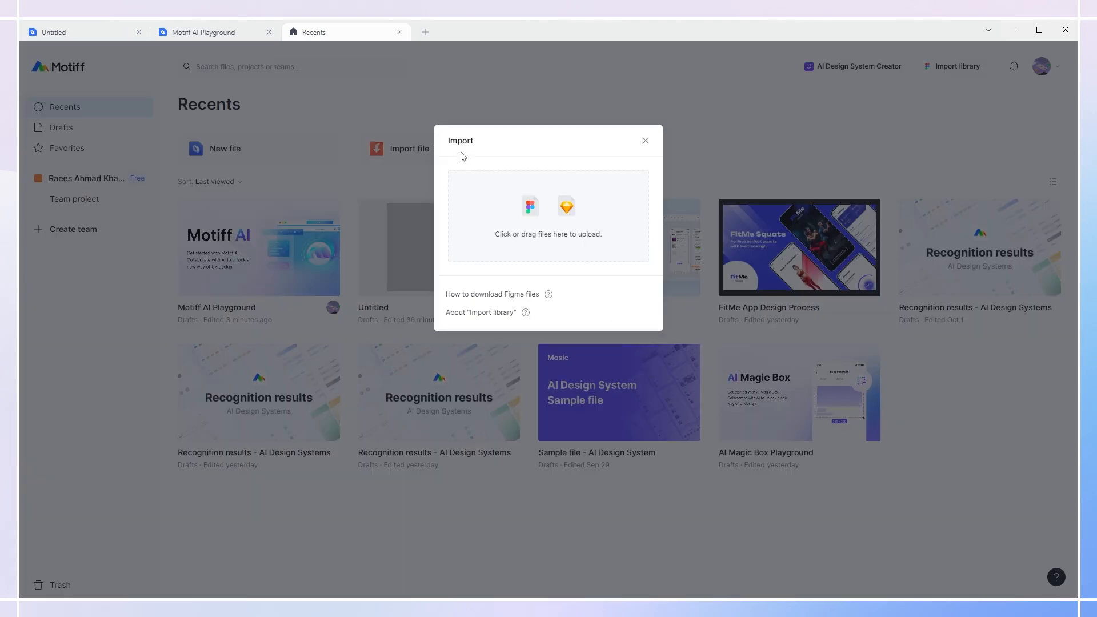
left_click(480, 188)
left_click(166, 159)
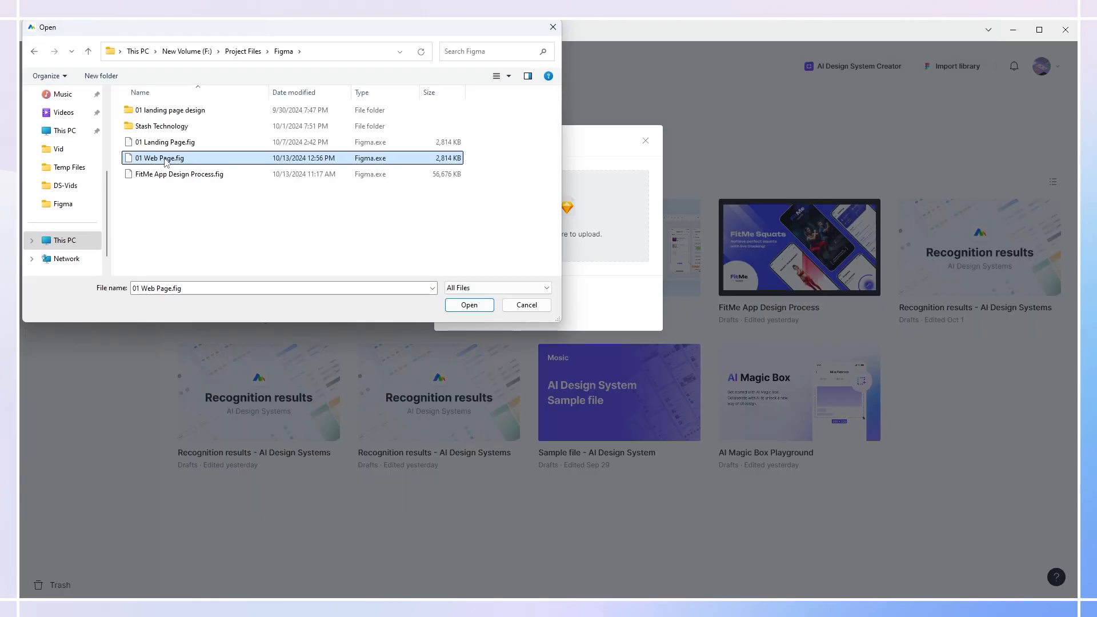
left_click(478, 305)
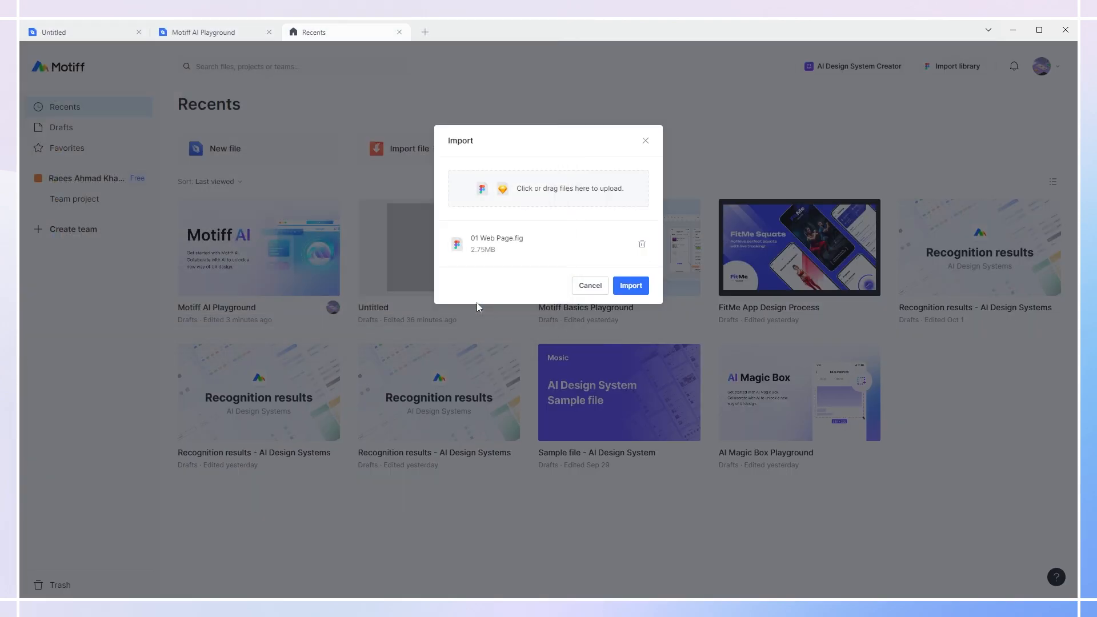
left_click(631, 285)
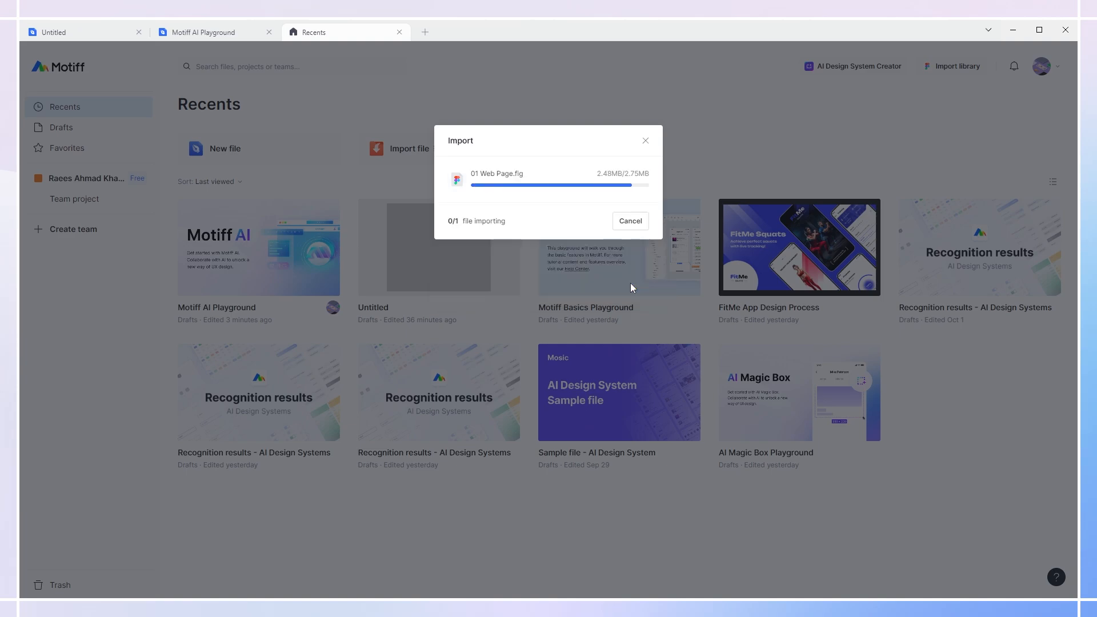
left_click(632, 221)
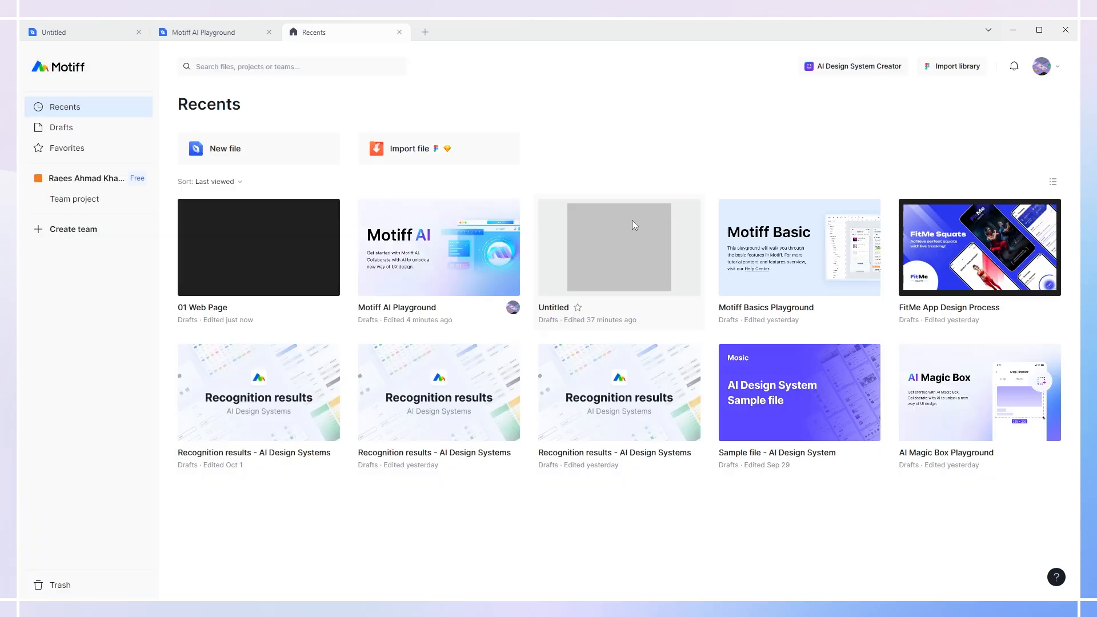
left_click(265, 271)
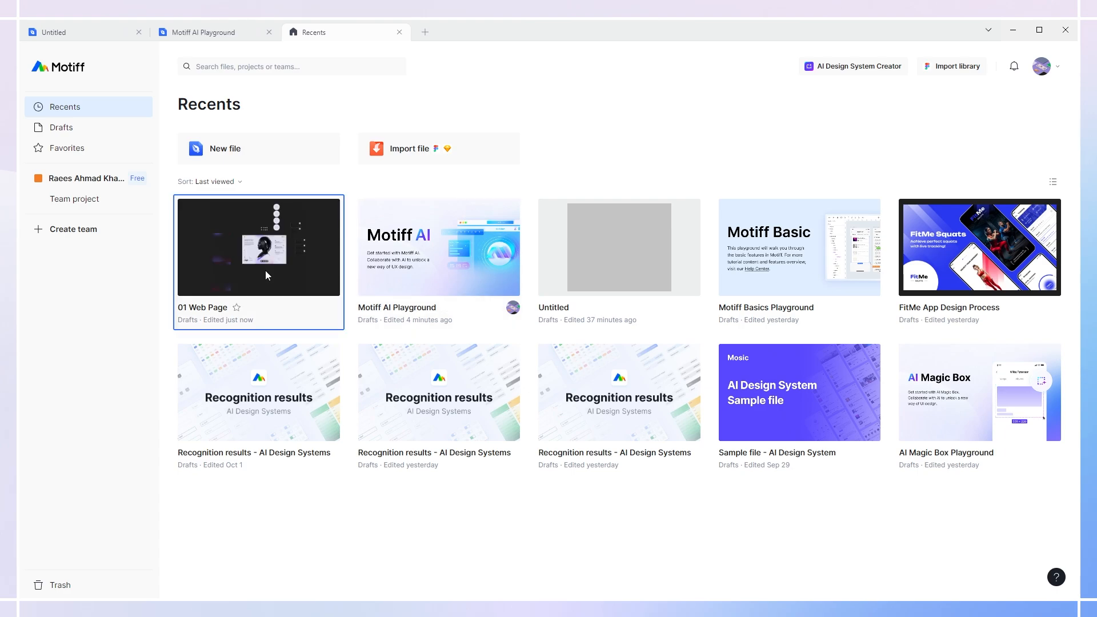
double_click(265, 271)
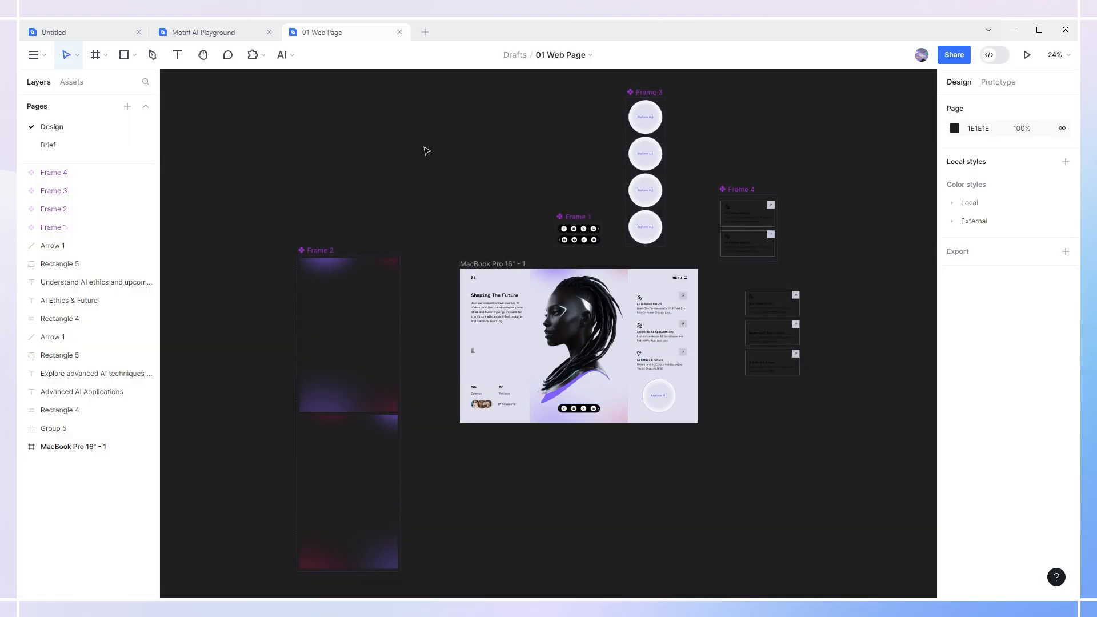
Step: Run AI Design System Creator on the 01 Web Page file and open its recognition results
left_click(282, 54)
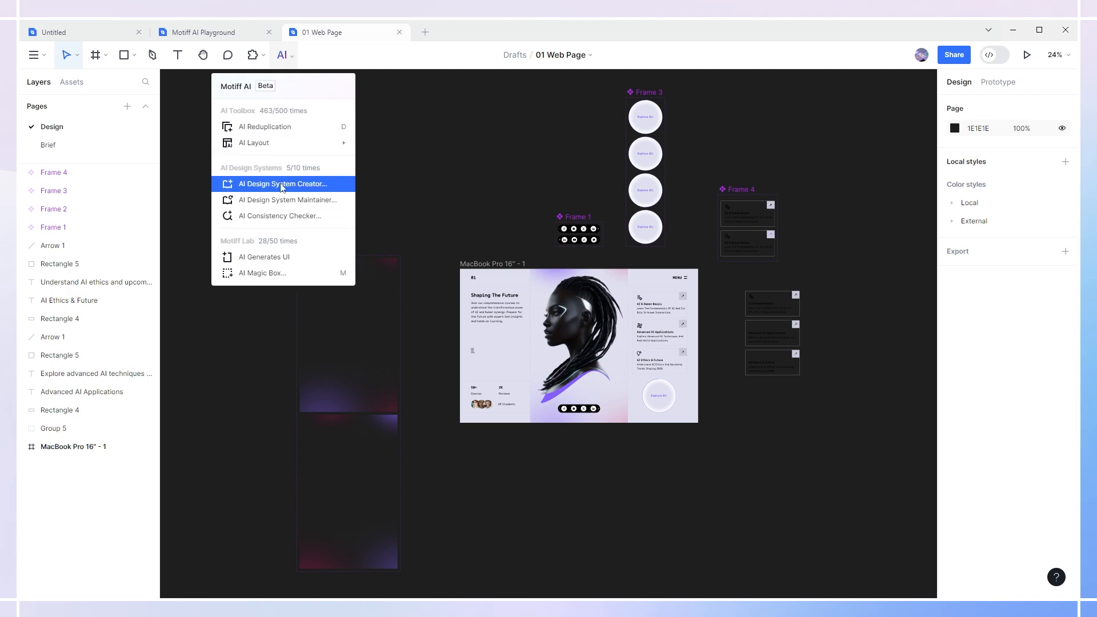
left_click(283, 184)
left_click(404, 198)
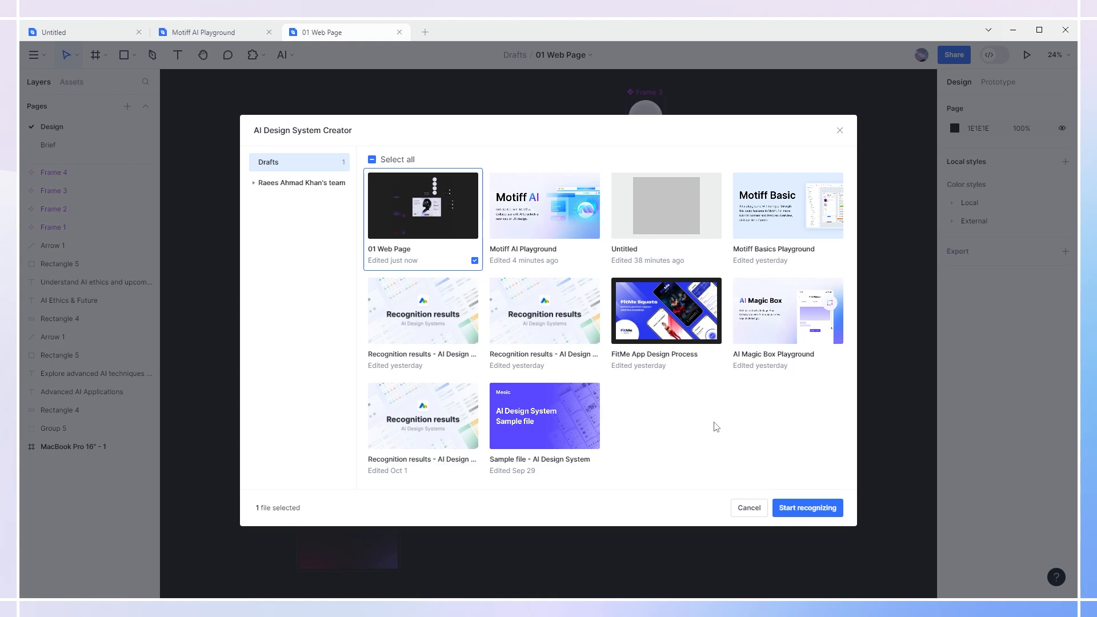
left_click(805, 509)
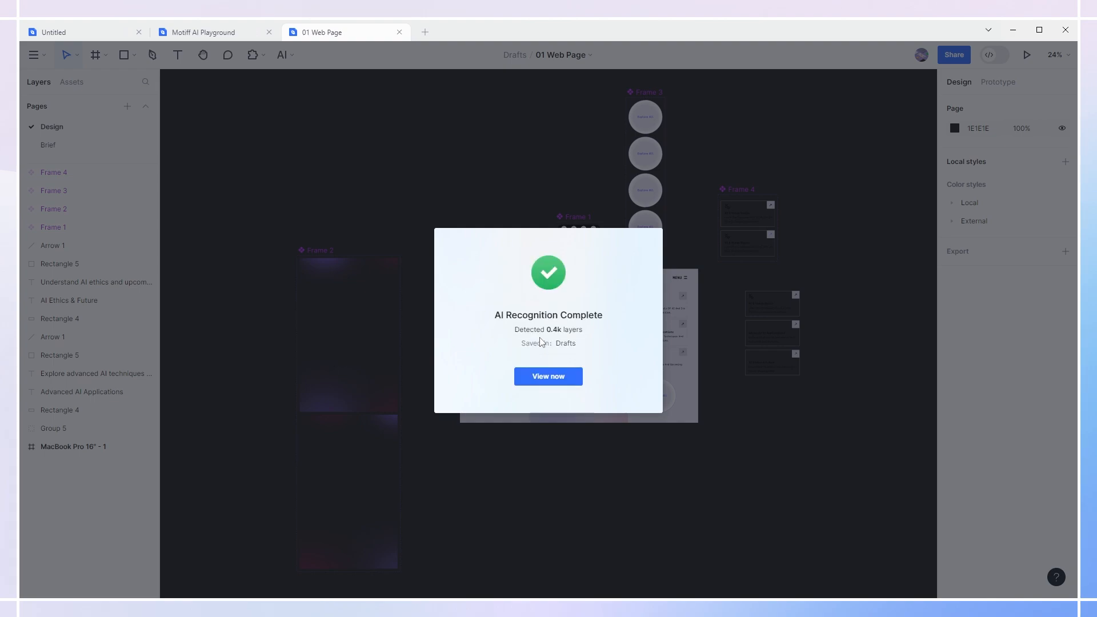
left_click(559, 382)
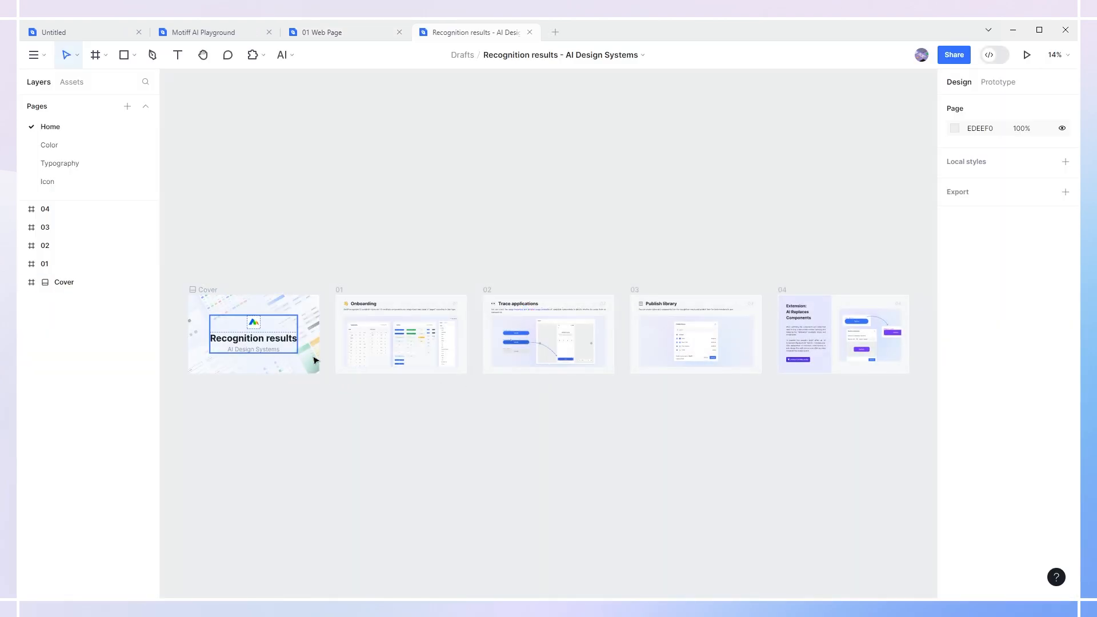
Step: Examine the Color page of the recognition results, tracing where colors 845FFF and DFE0F0 are used in 01 Web Page
left_click(49, 146)
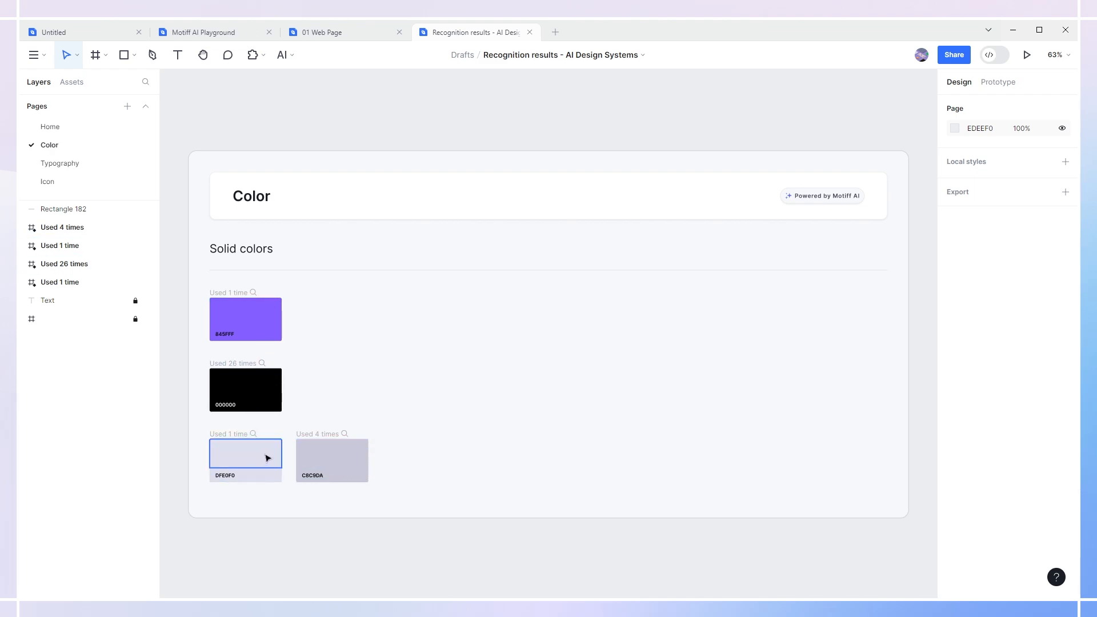
scroll(190, 324, "up", 2)
scroll(190, 325, "up", 3)
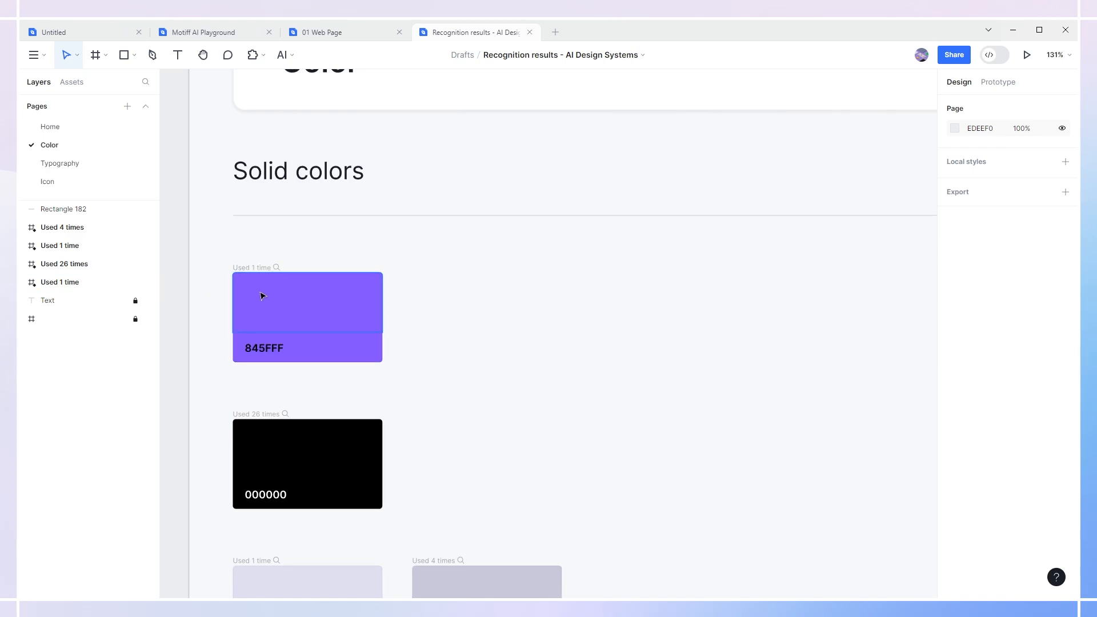
left_click(277, 268)
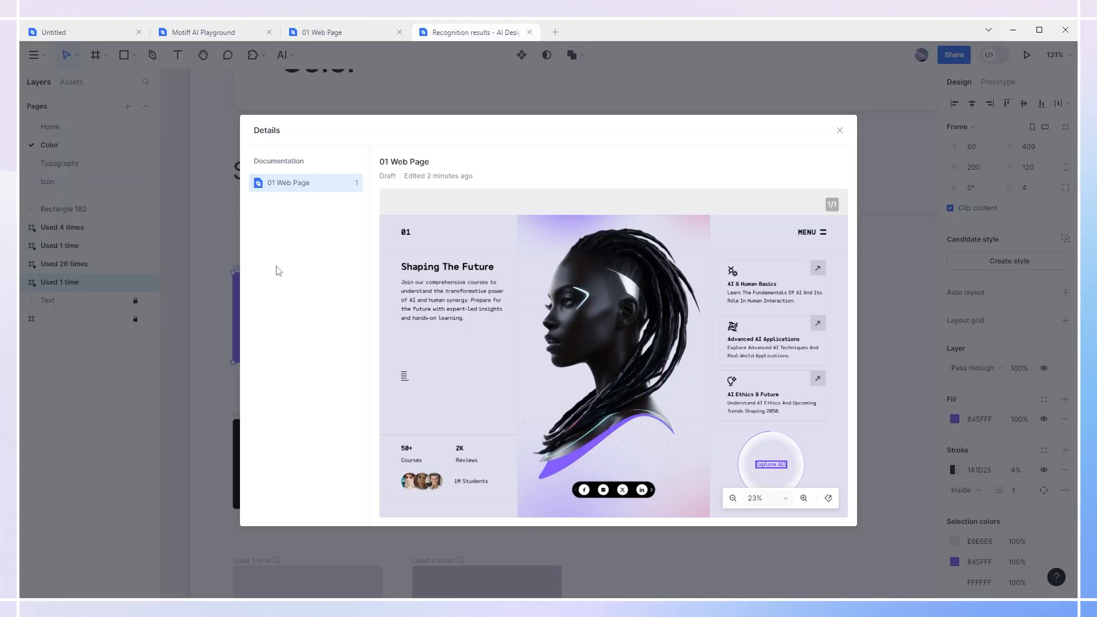
left_click(840, 130)
scroll(455, 436, "down", 3)
left_click(276, 390)
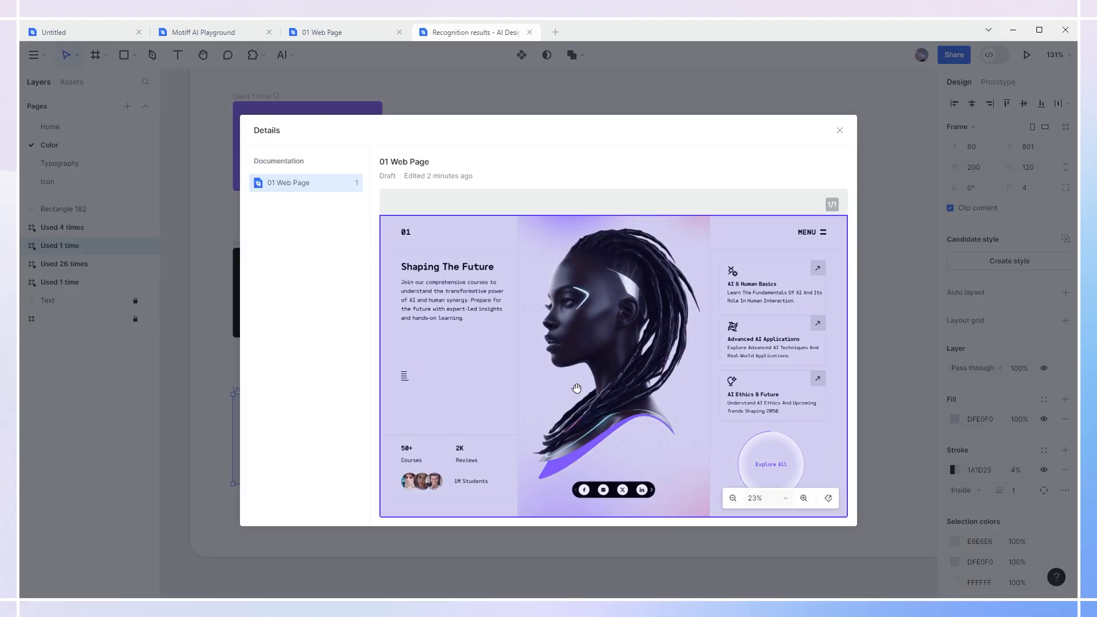
left_click(840, 131)
scroll(383, 461, "down", 5)
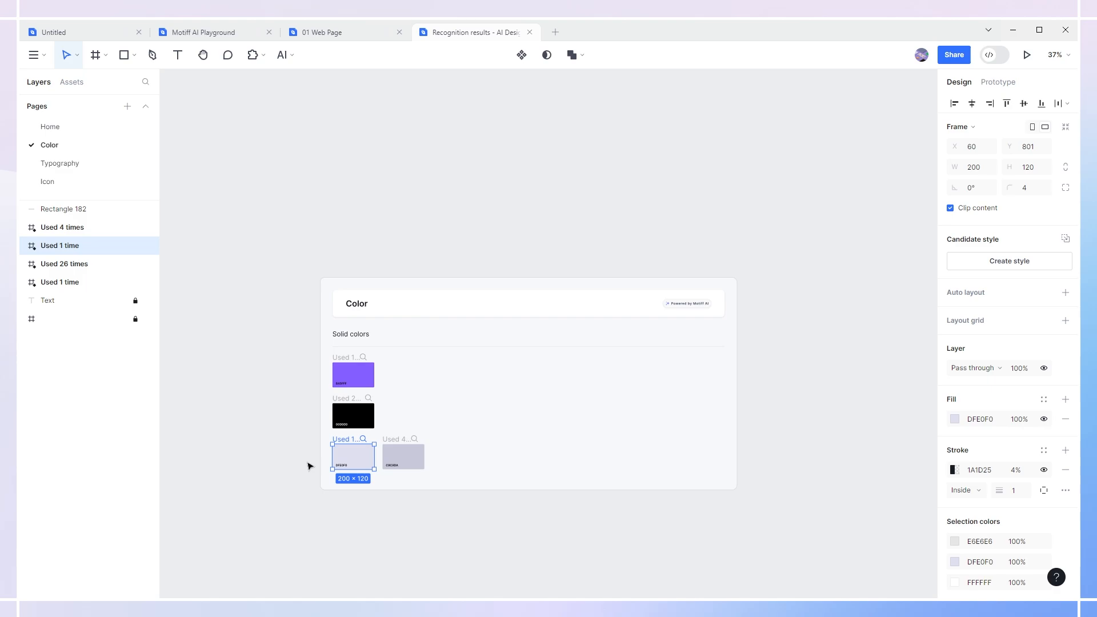
left_click(354, 484)
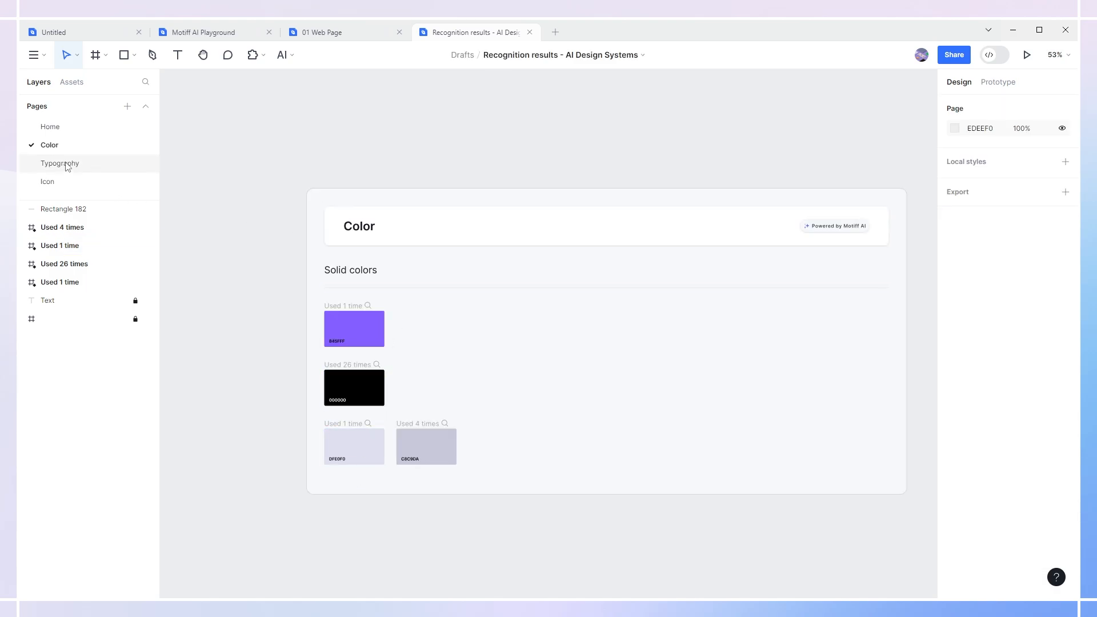
Step: Examine the Typography page and trace where the 35px Bold Meltmino style is used in 01 Web Page
left_click(63, 164)
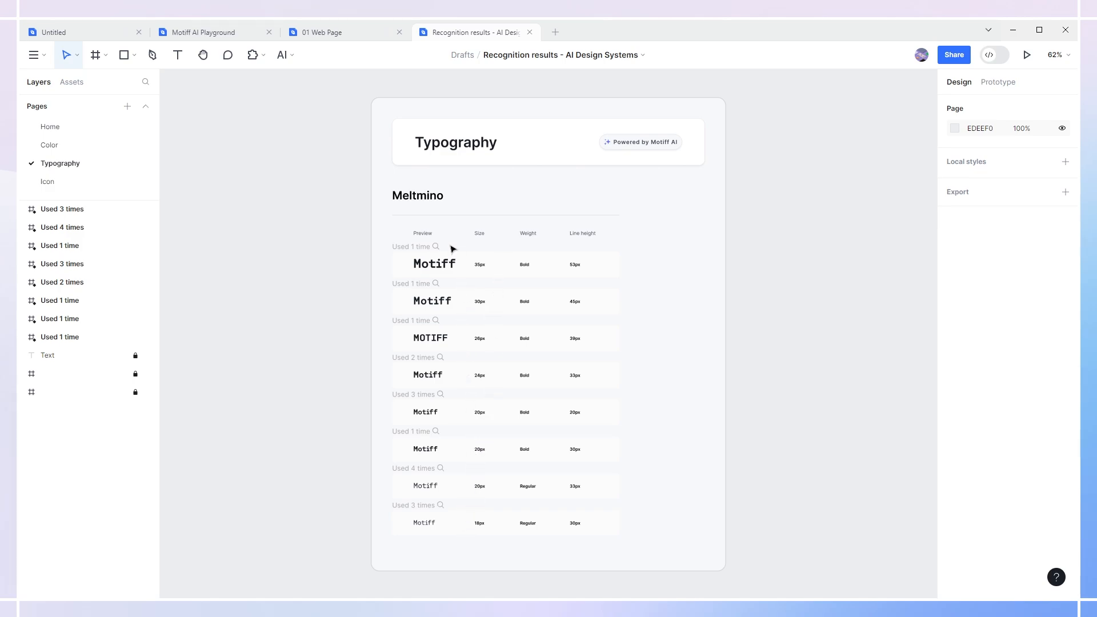
scroll(447, 248, "up", 4)
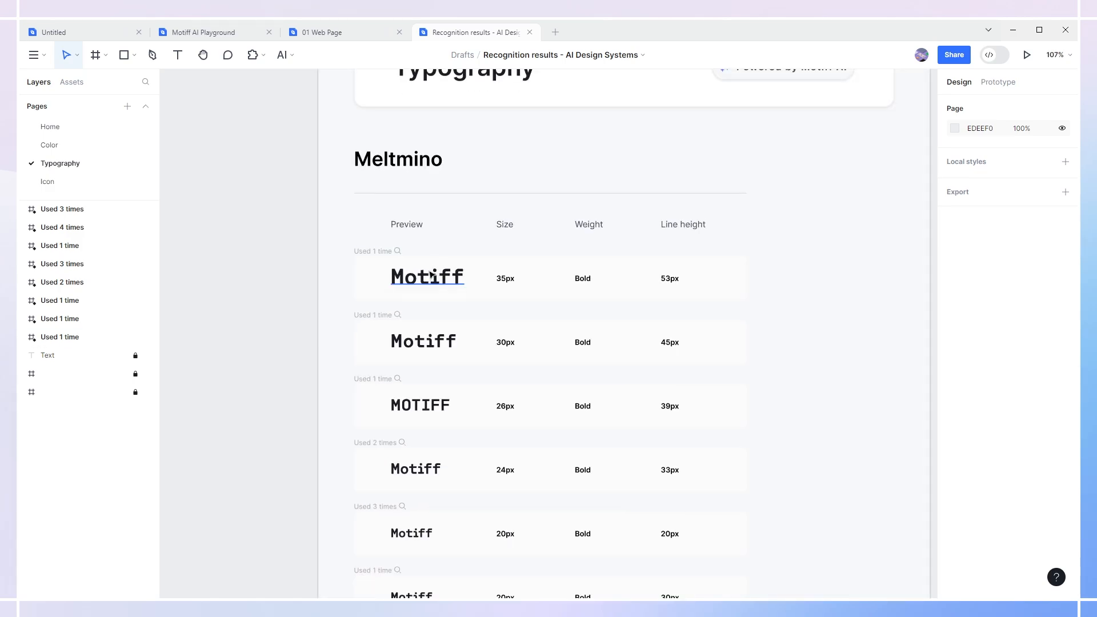
left_click(398, 252)
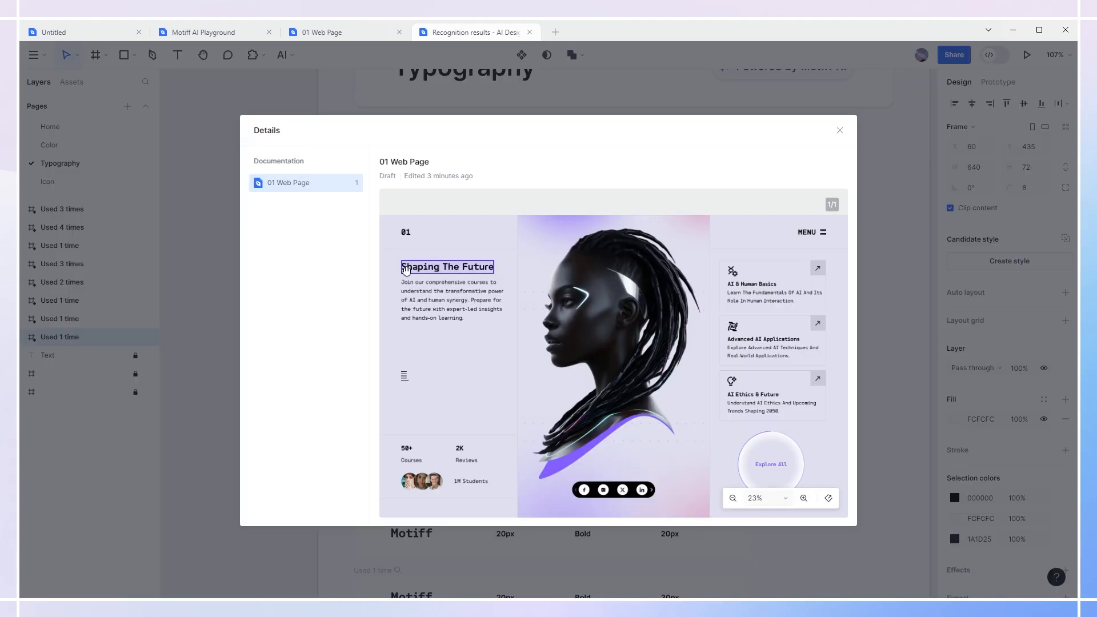
Step: Trace where the 20px Bold Meltmino style with 20px line height is used and review the remaining Typography styles
left_click(839, 130)
scroll(394, 368, "down", 3)
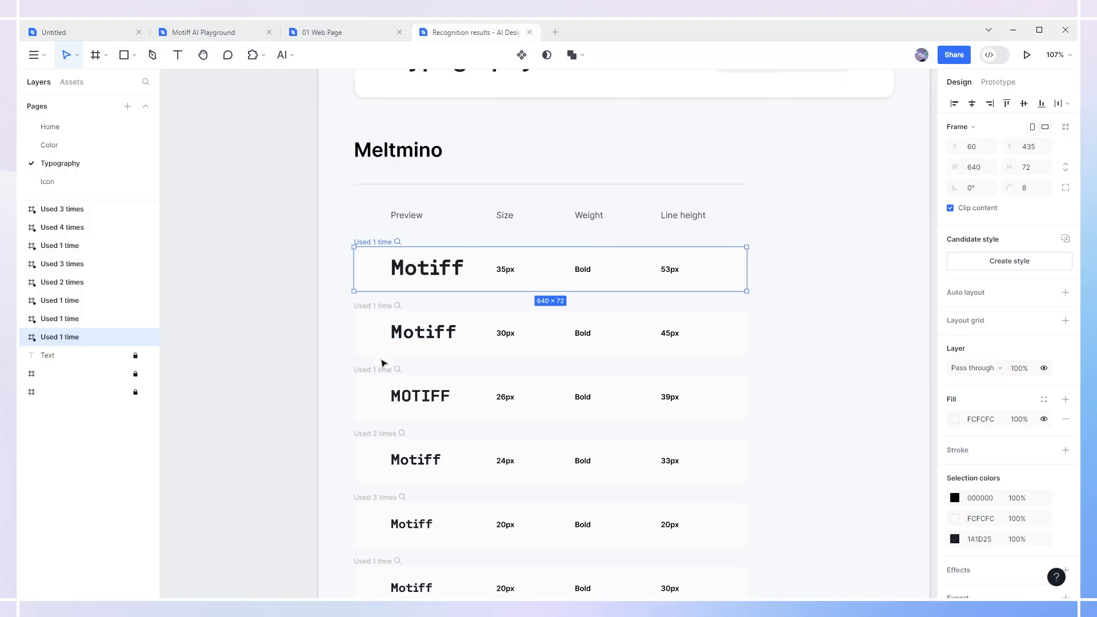
left_click(402, 354)
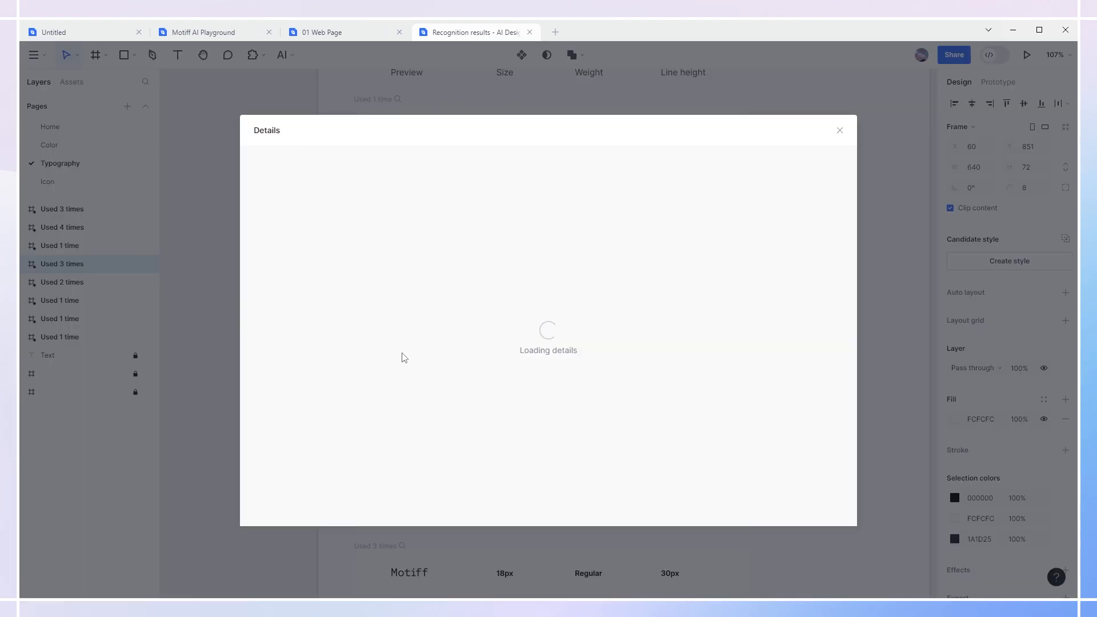
left_click(839, 130)
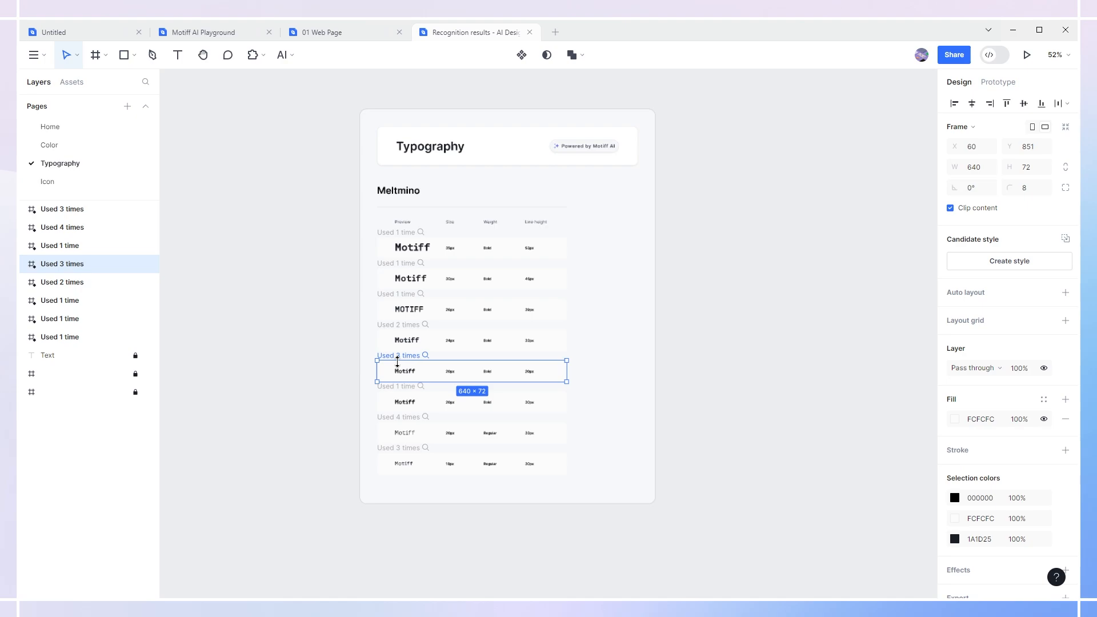
key("Escape")
scroll(444, 484, "up", 2)
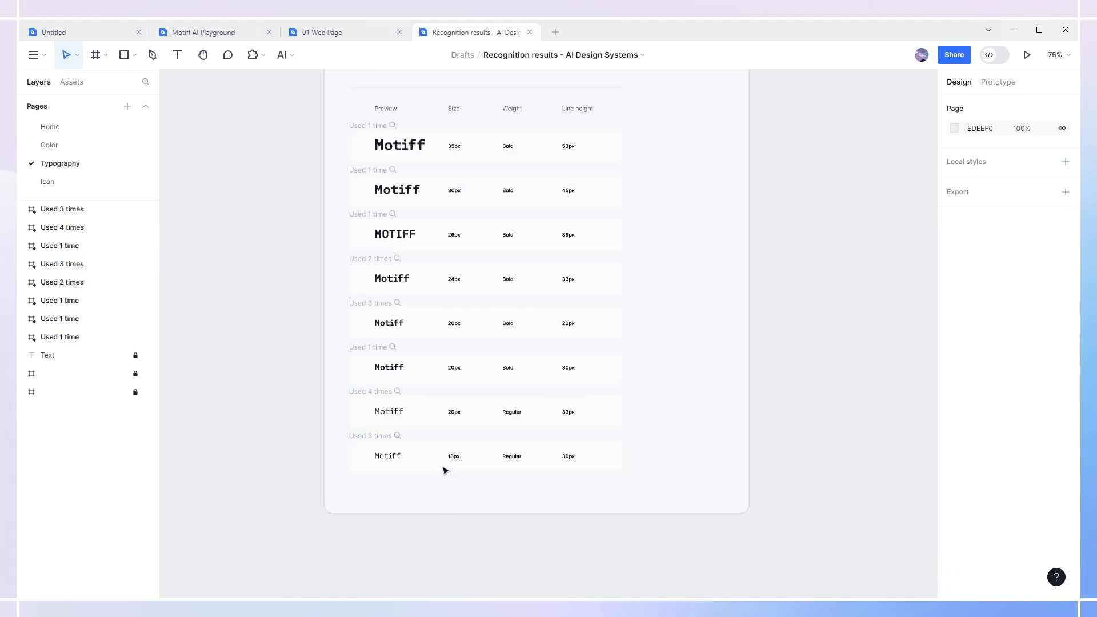
Step: Examine the Icon page of the recognition results, including the 40*40px, 24*24px and Others groups, and return to the Home page
left_click(47, 181)
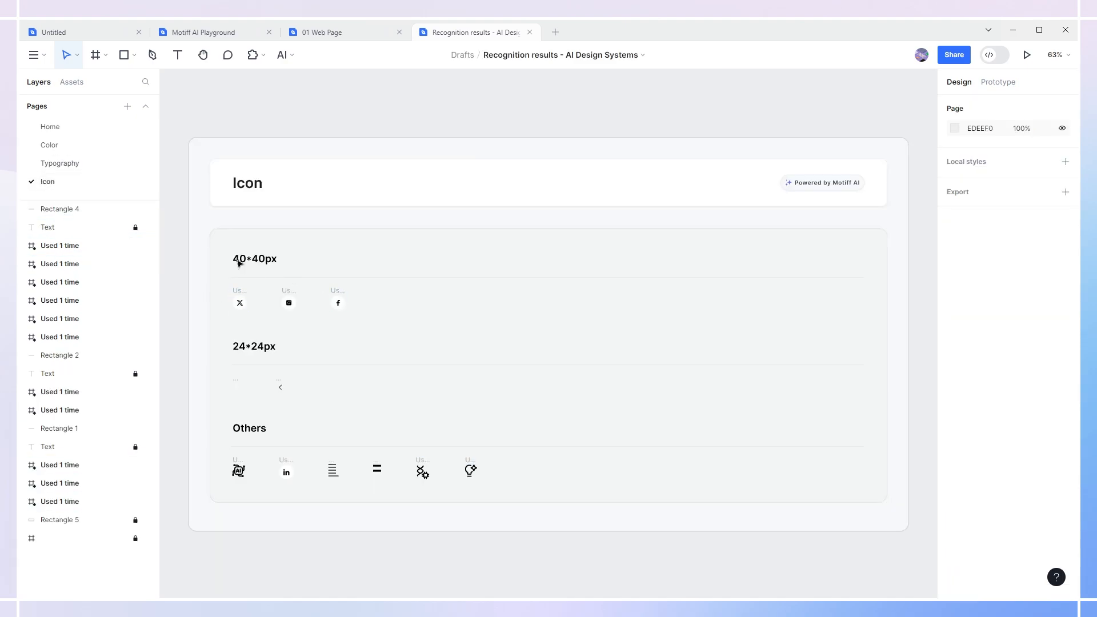
scroll(224, 424, "up", 3)
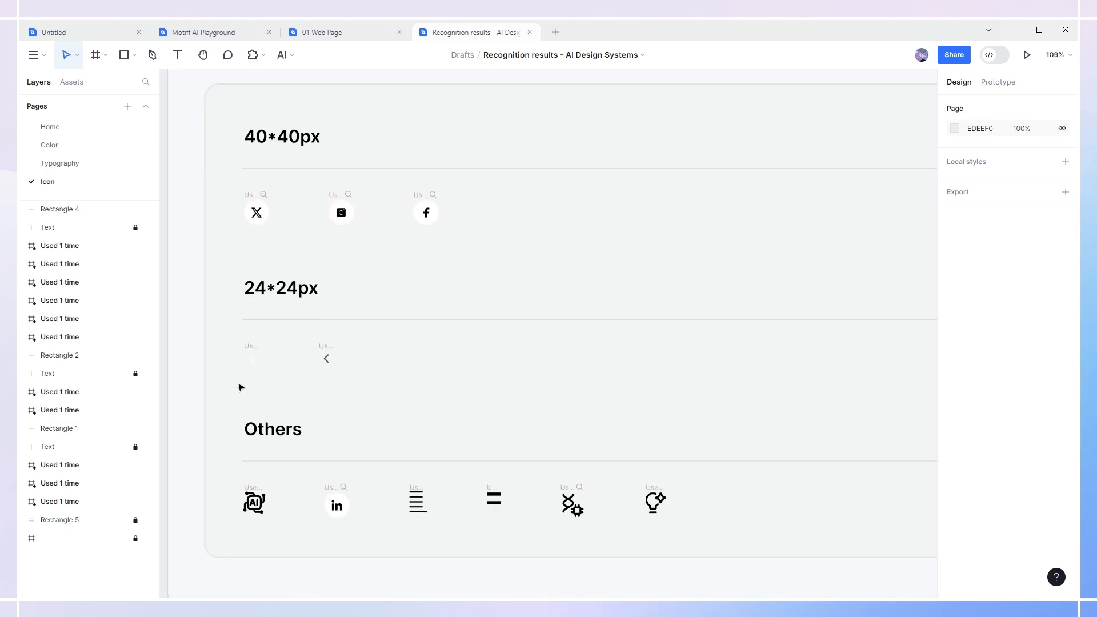
scroll(260, 489, "down", 3)
scroll(261, 483, "down", 1)
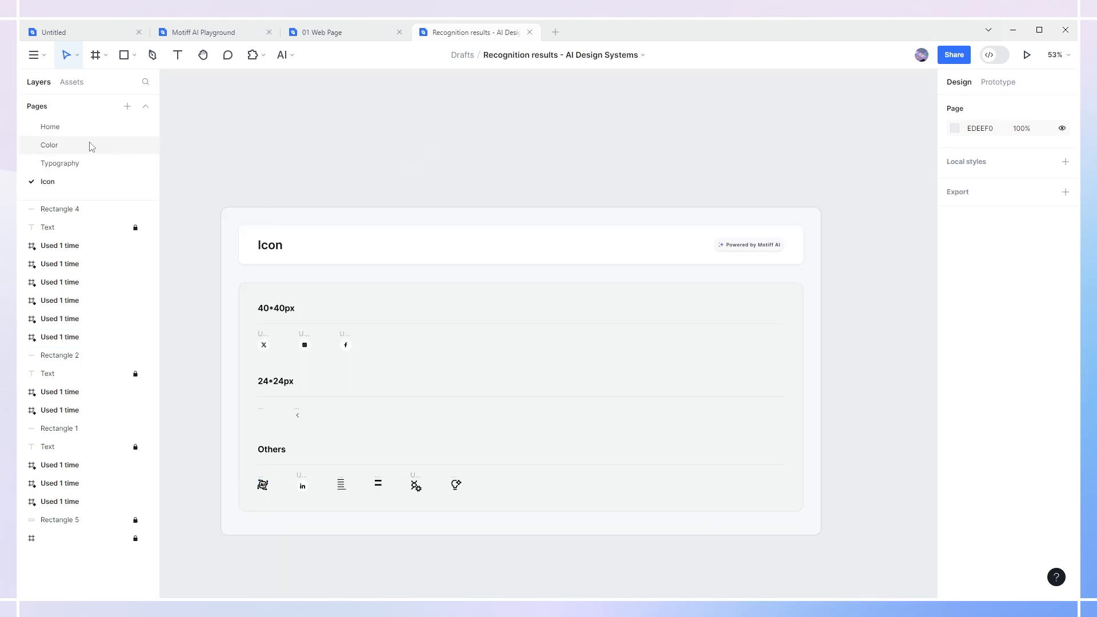
left_click(50, 127)
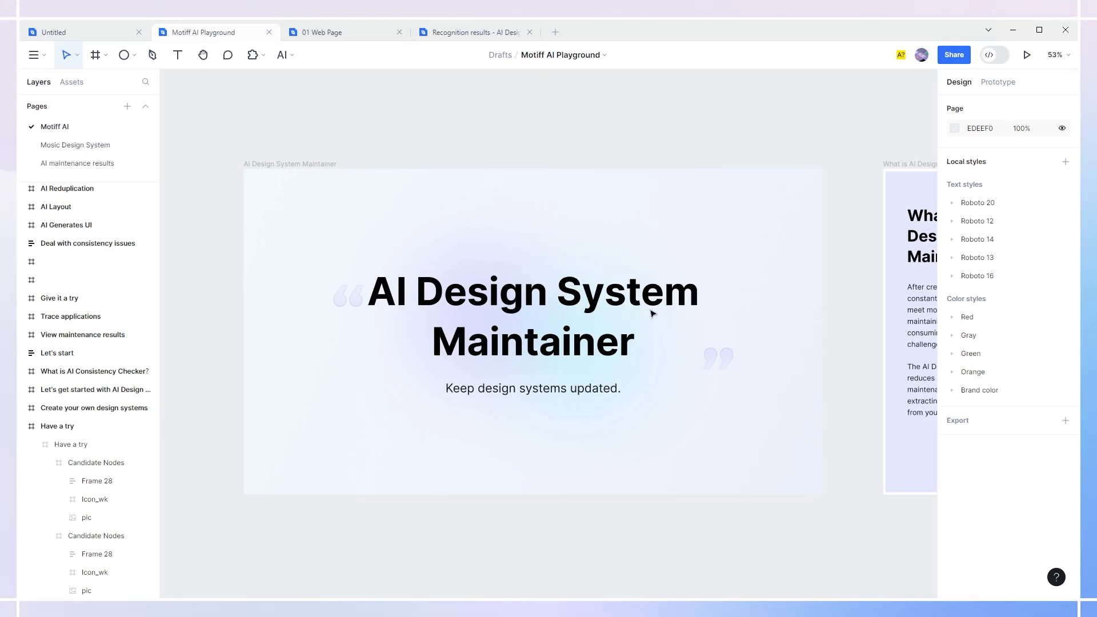
Step: Examine the AI Design System Maintainer cards in the Motiff AI Playground file, from the introduction to the maintenance results guide
scroll(428, 376, "down", 2)
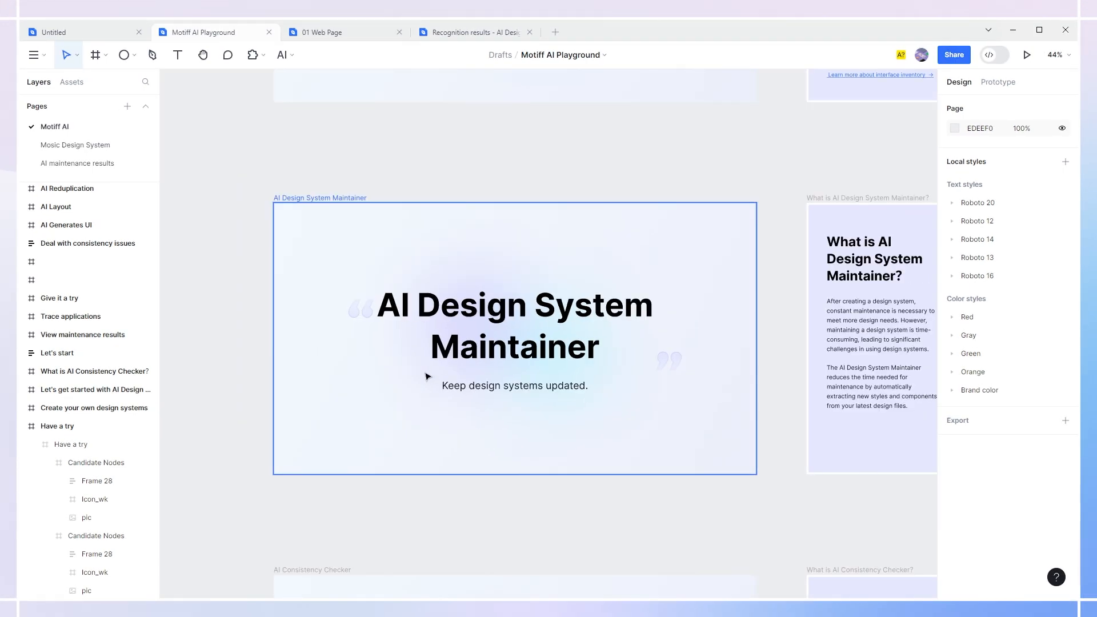
scroll(425, 376, "down", 3)
scroll(750, 327, "right", 10)
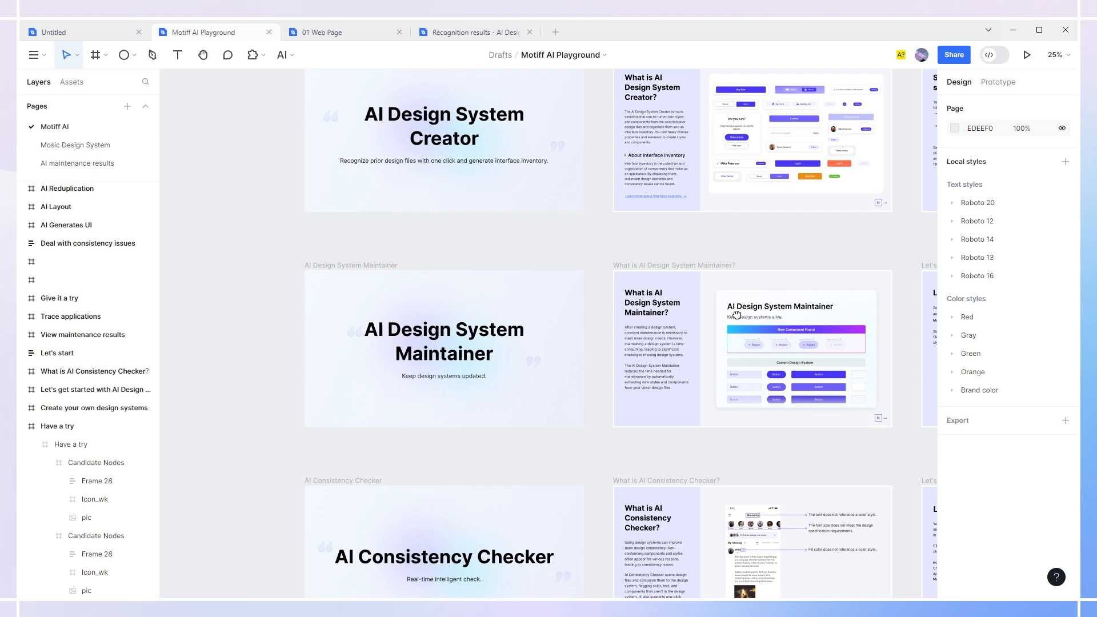
scroll(710, 314, "right", 10)
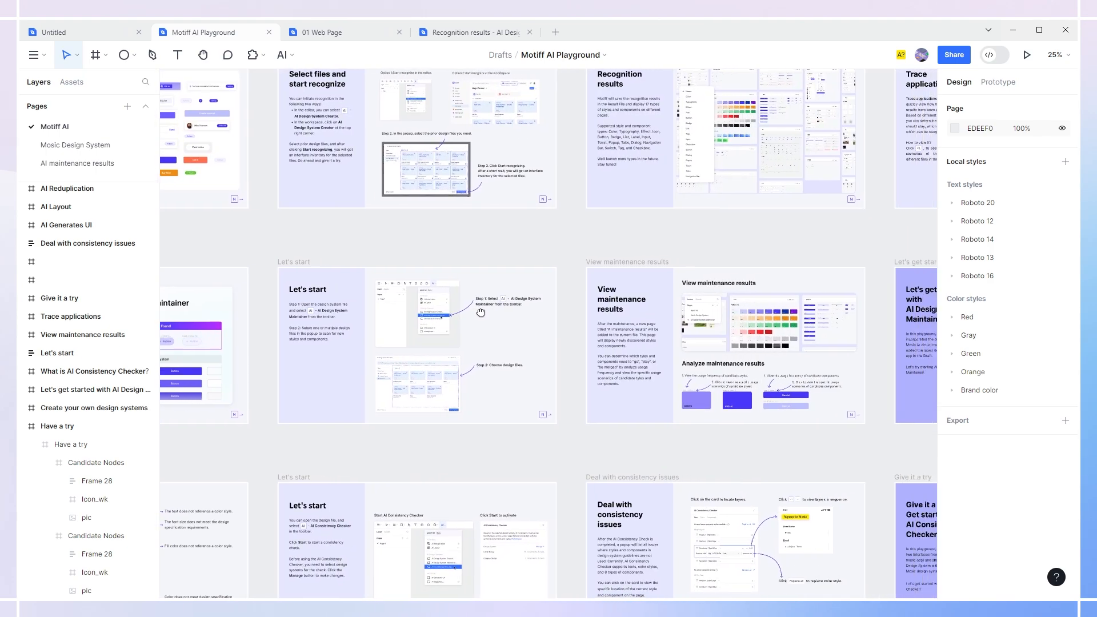
left_click_drag(628, 336, 915, 328)
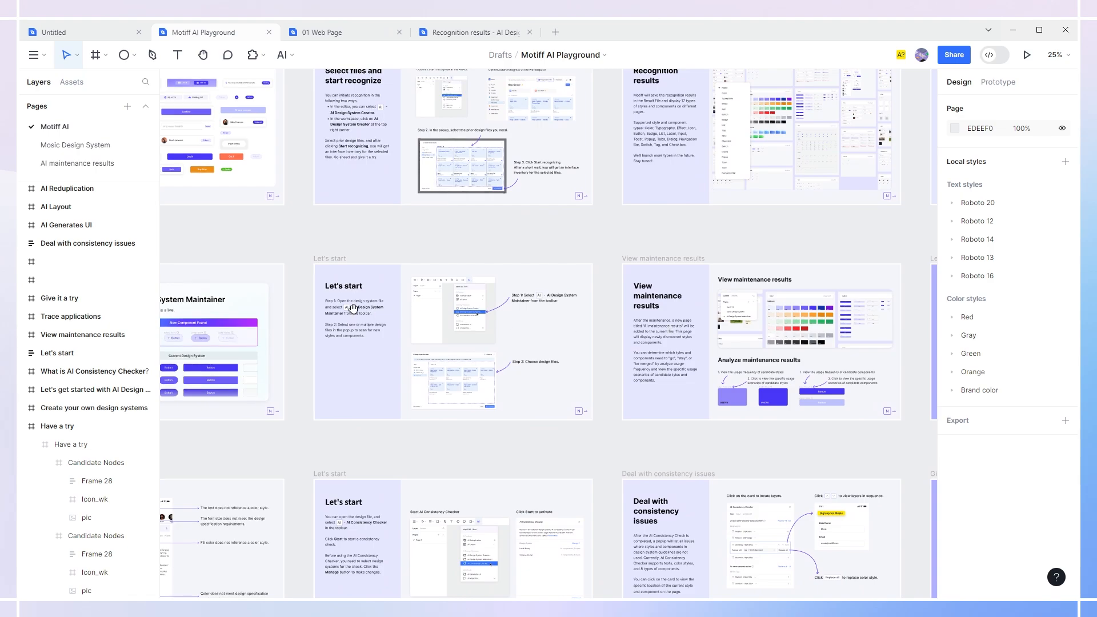
left_click_drag(360, 309, 851, 315)
left_click_drag(374, 331, 640, 322)
Step: Run AI Design System Maintainer on the 01 Web Page draft and open its maintenance results
left_click(294, 57)
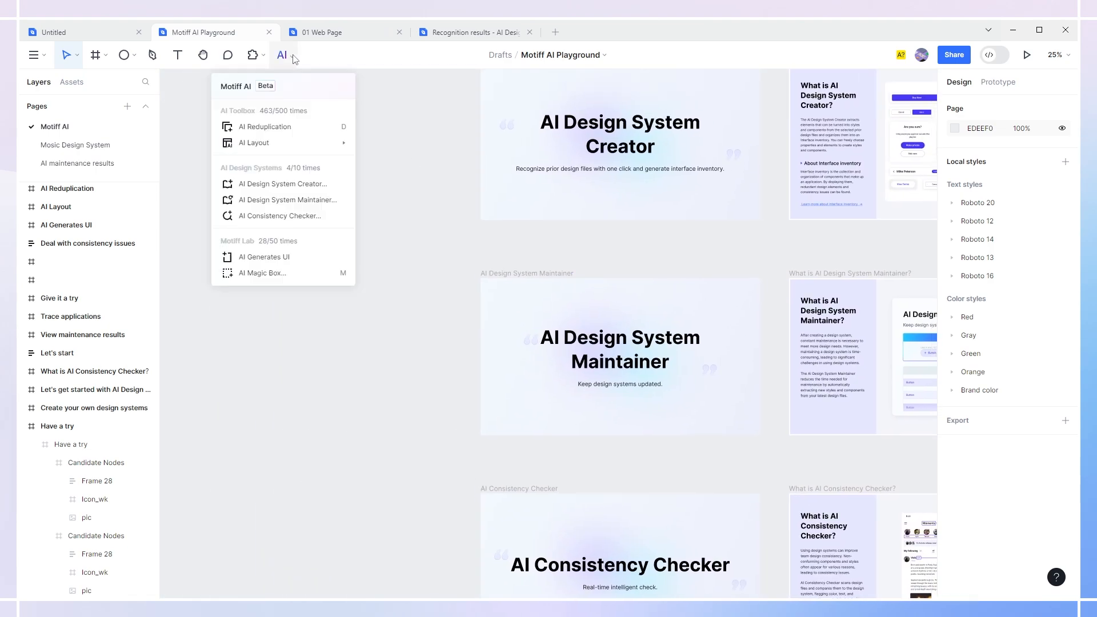
left_click(273, 201)
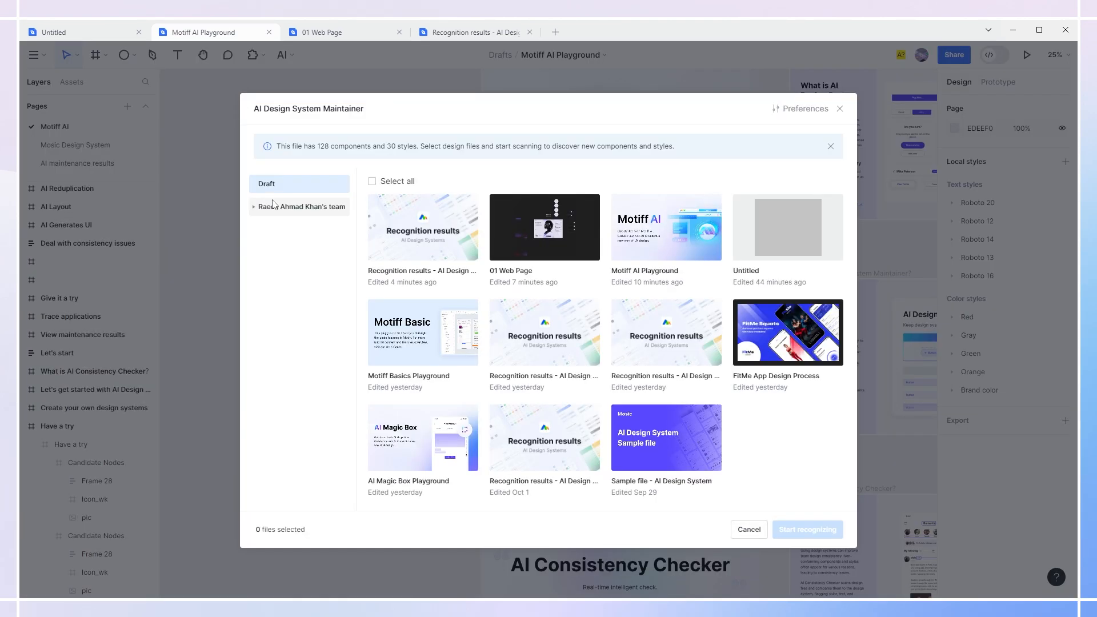
left_click(544, 219)
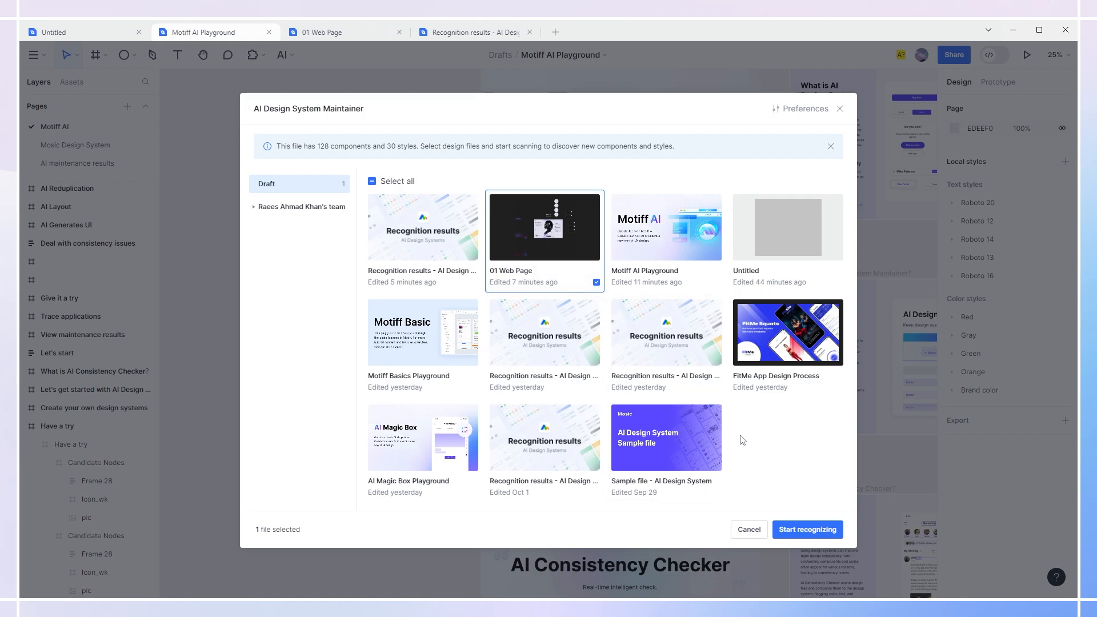
left_click(800, 529)
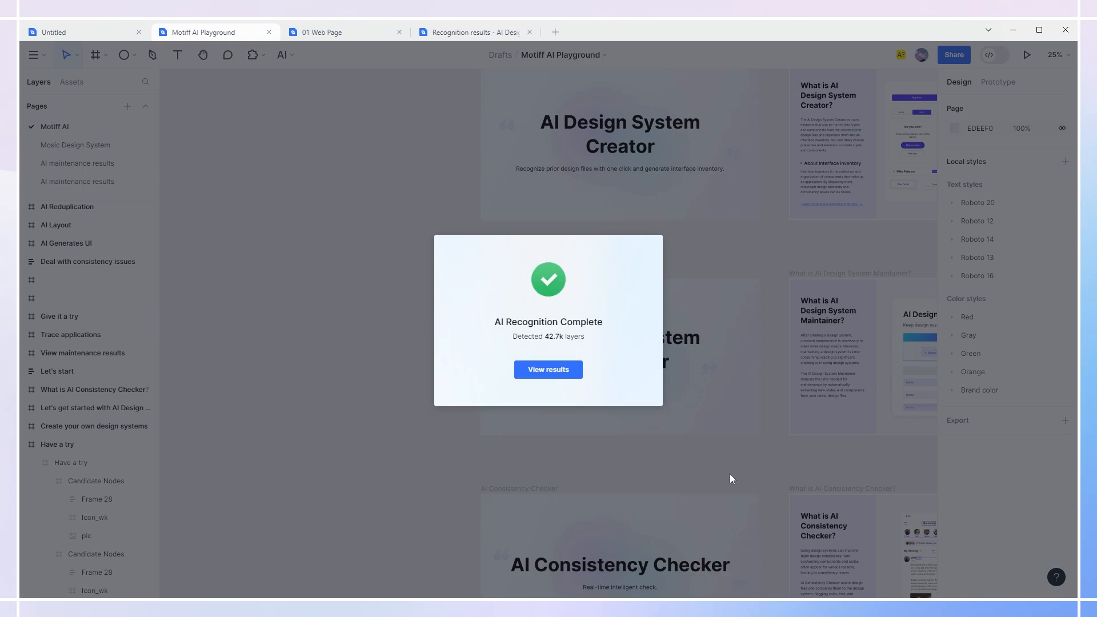
left_click(541, 372)
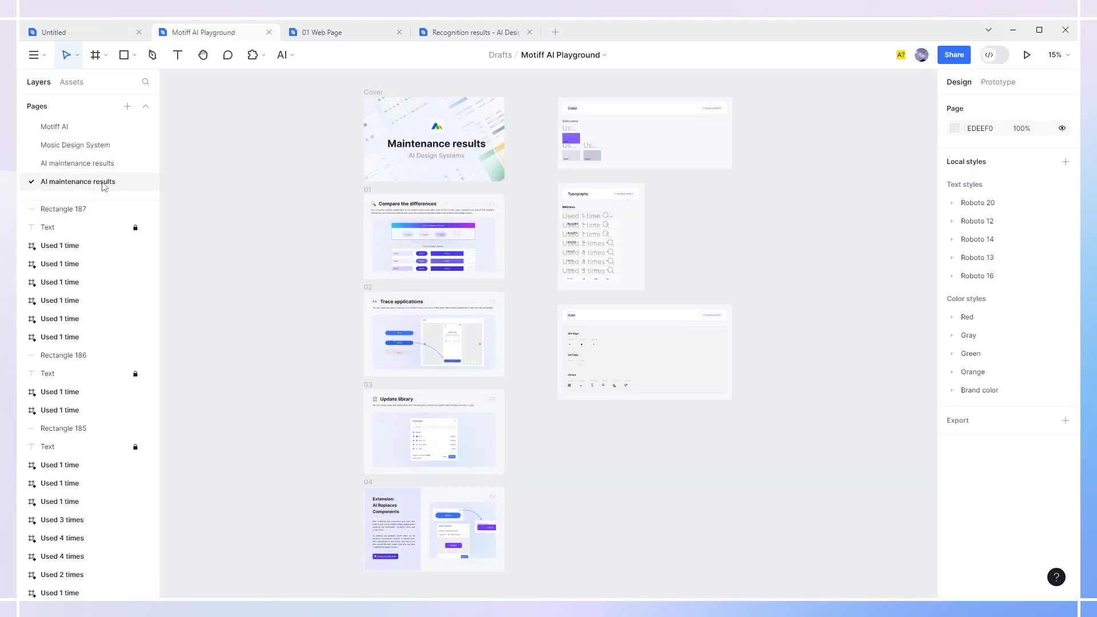
Step: Examine the Color, Typography and Icon sections of the new AI maintenance results page
scroll(759, 115, "up", 5)
scroll(698, 237, "down", 3)
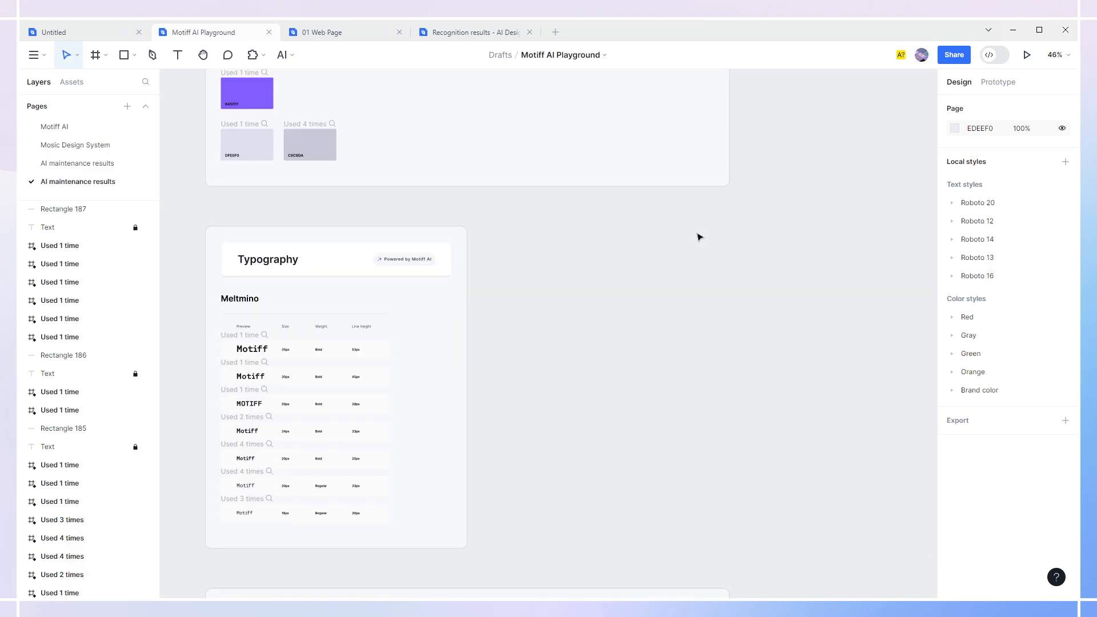
scroll(253, 366, "down", 1)
scroll(257, 354, "down", 7)
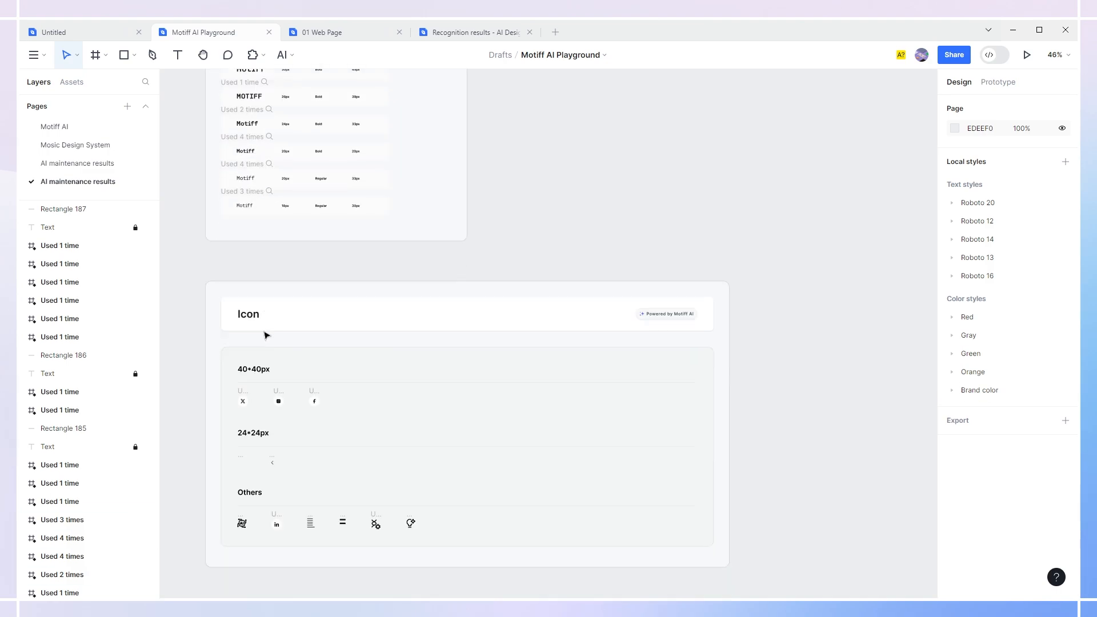
Step: Examine the fonts, icons and components on the Mosic Design System page and compare them with the AI maintenance results pages
left_click(75, 145)
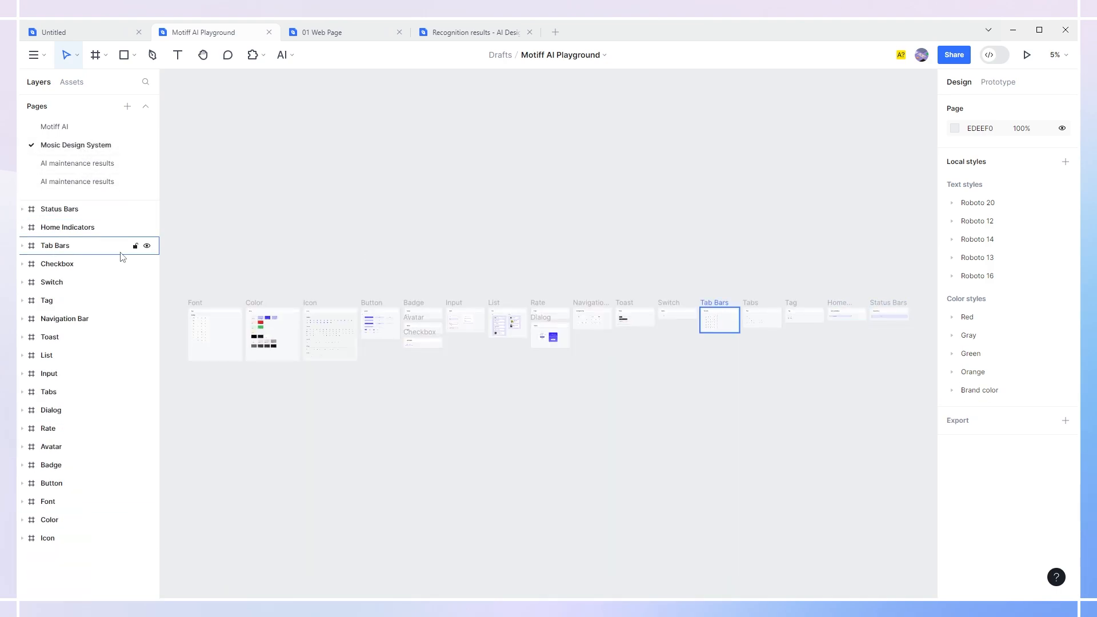
scroll(194, 338, "up", 10)
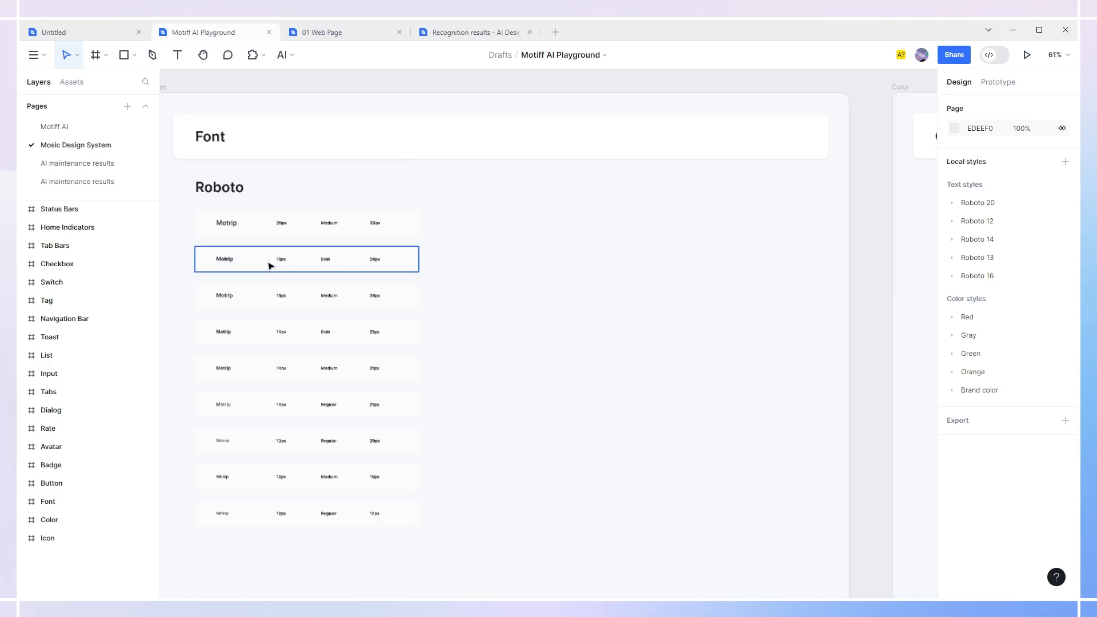
scroll(243, 267, "down", 8)
scroll(590, 308, "up", 5)
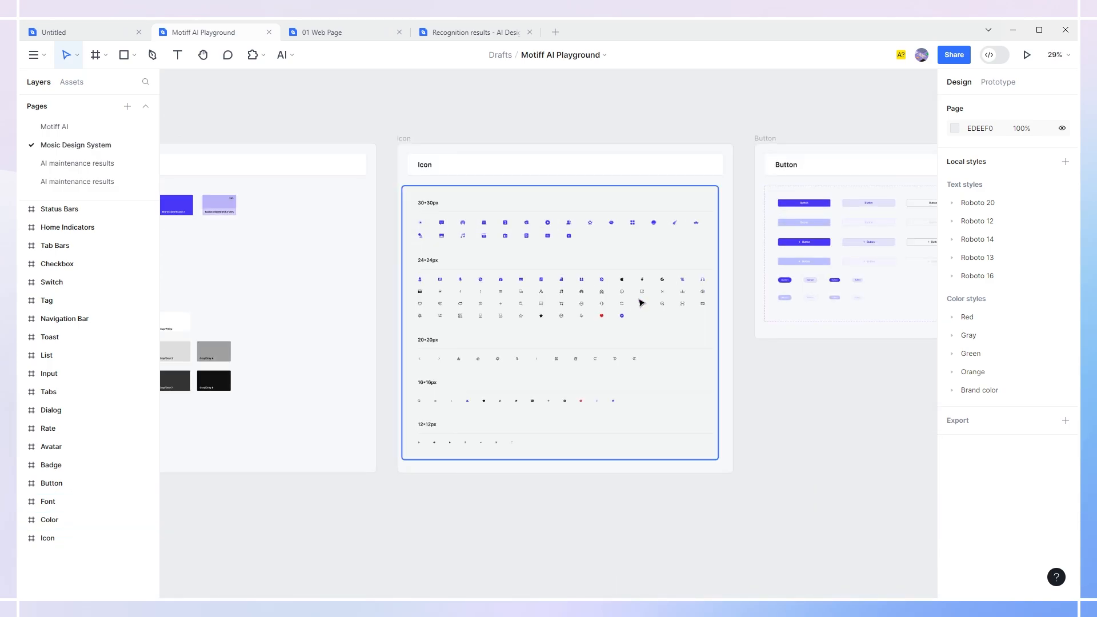
scroll(533, 276, "down", 6)
scroll(828, 280, "up", 6)
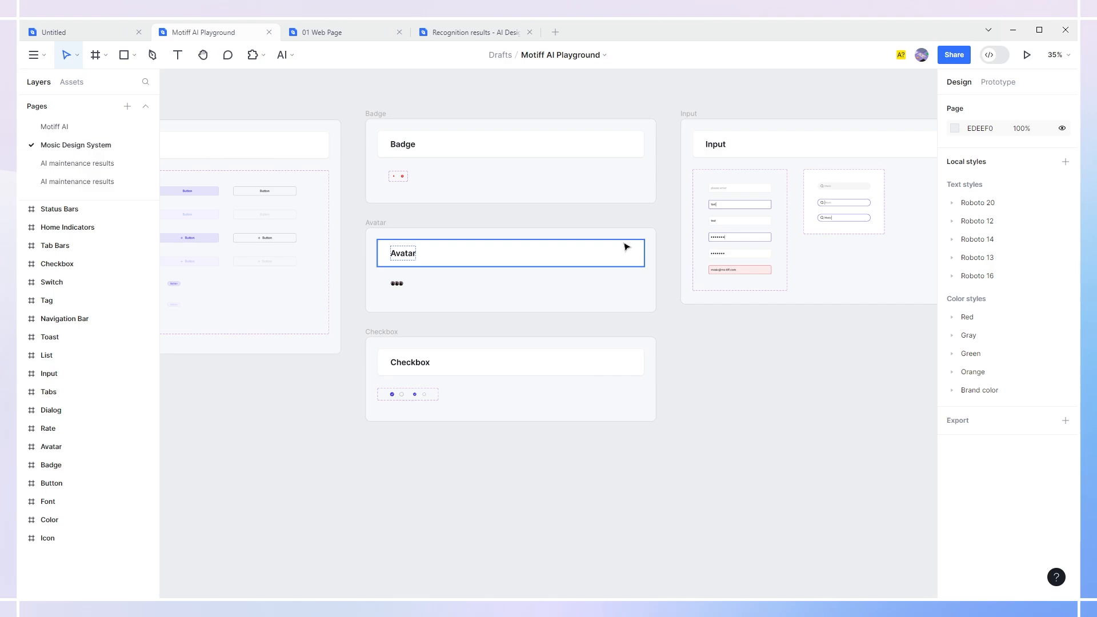
scroll(434, 259, "down", 4)
scroll(686, 269, "up", 8)
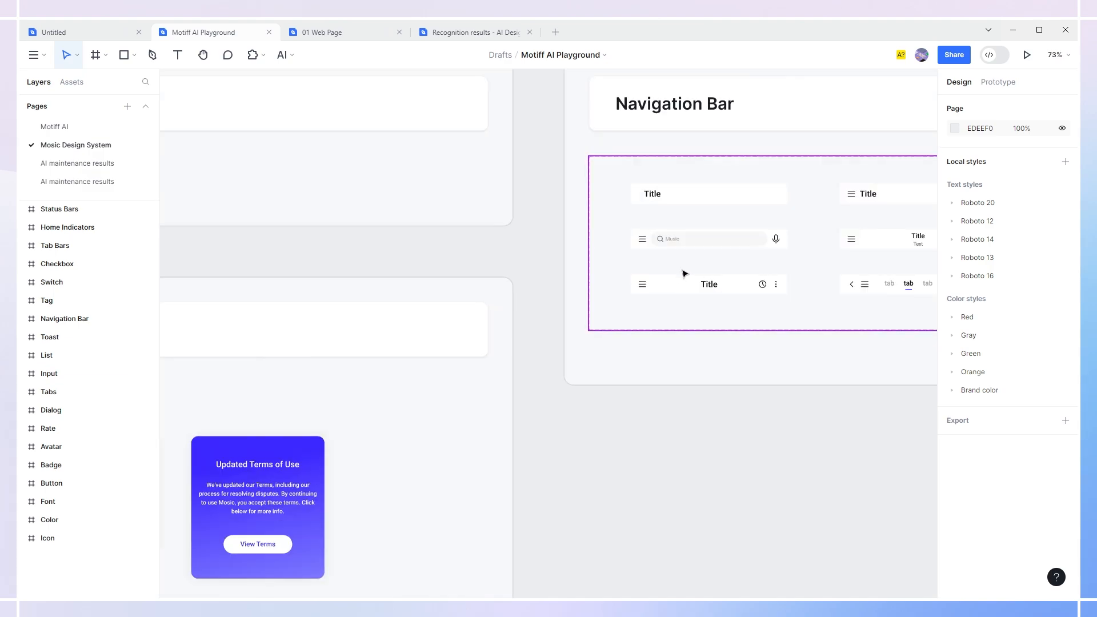
scroll(585, 290, "down", 3)
left_click(80, 163)
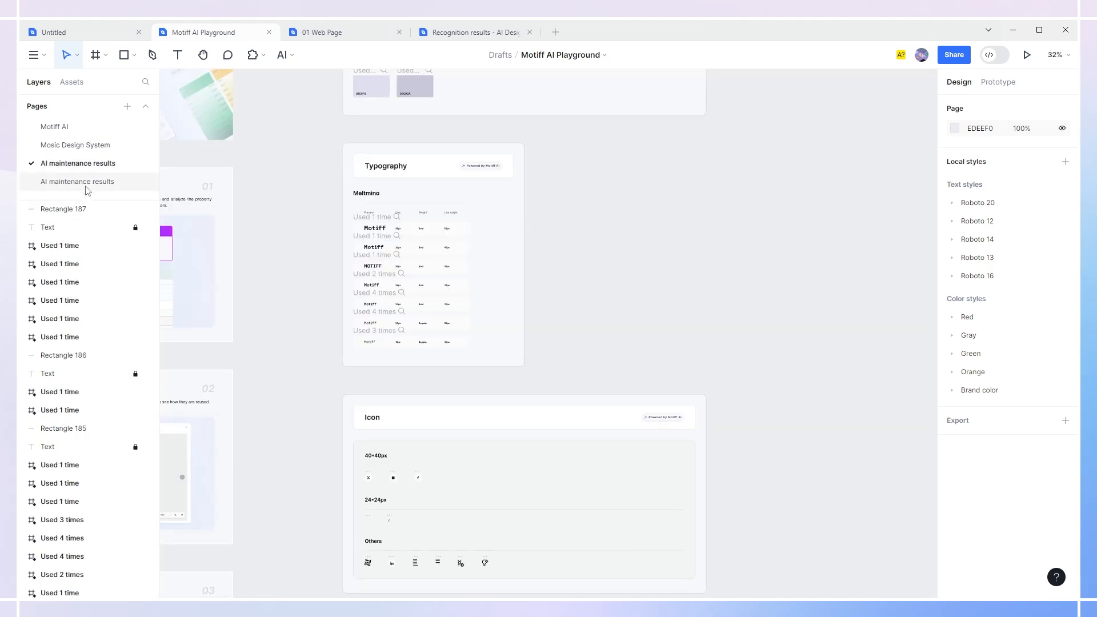
left_click(86, 188)
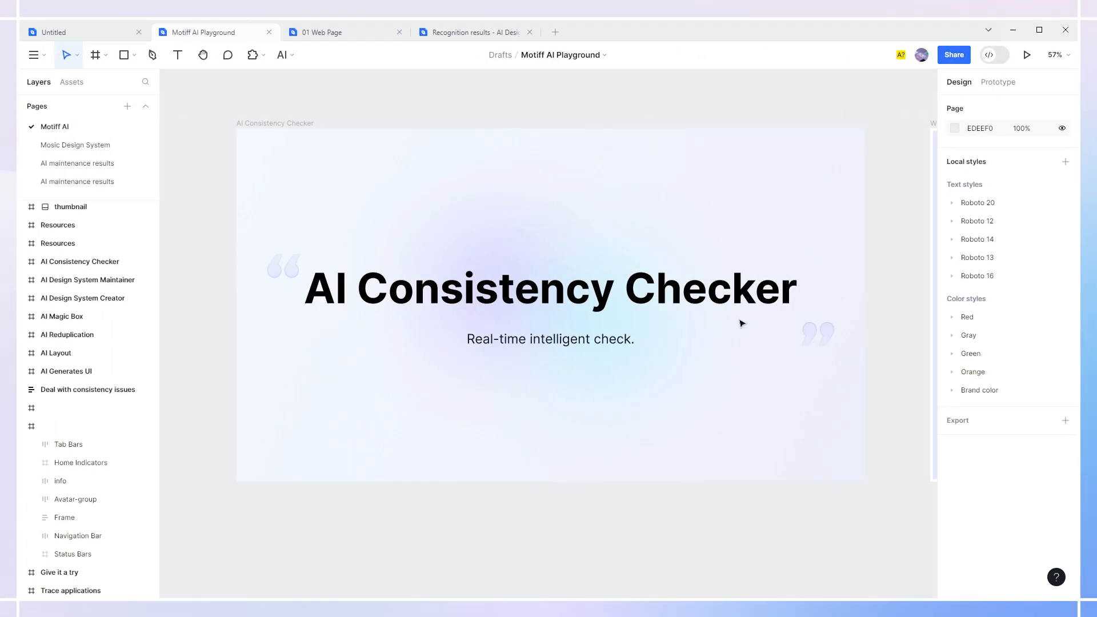
Step: Read the What is AI Consistency Checker? card on the Motiff AI page, including its annotated interface example
scroll(428, 320, "down", 5)
scroll(611, 366, "right", 5)
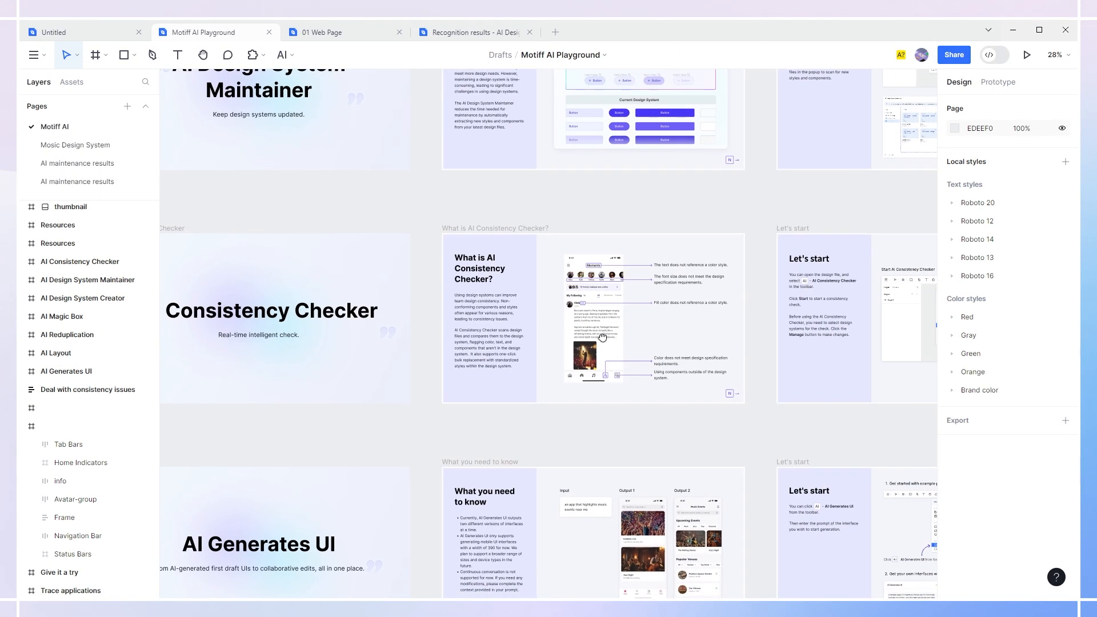
scroll(604, 338, "up", 5)
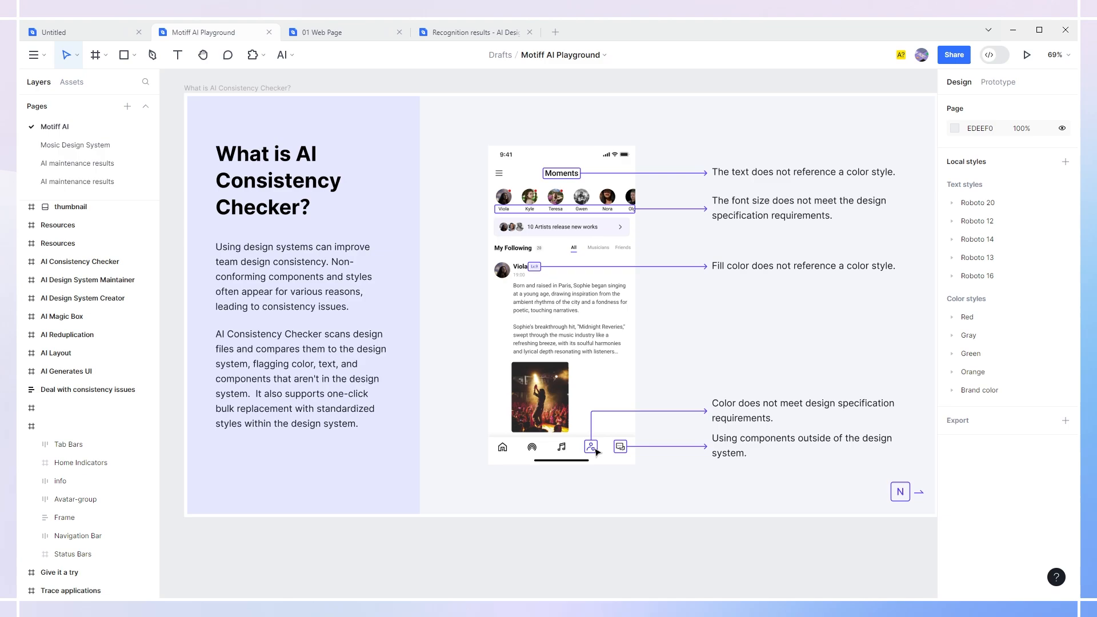
scroll(424, 421, "down", 6)
Step: Read the Deal with consistency issues card on locating layers and replacing non-conforming styles
left_click_drag(682, 394, 483, 369)
key("ctrl+z")
left_click_drag(796, 459, 319, 390)
left_click_drag(666, 393, 513, 414)
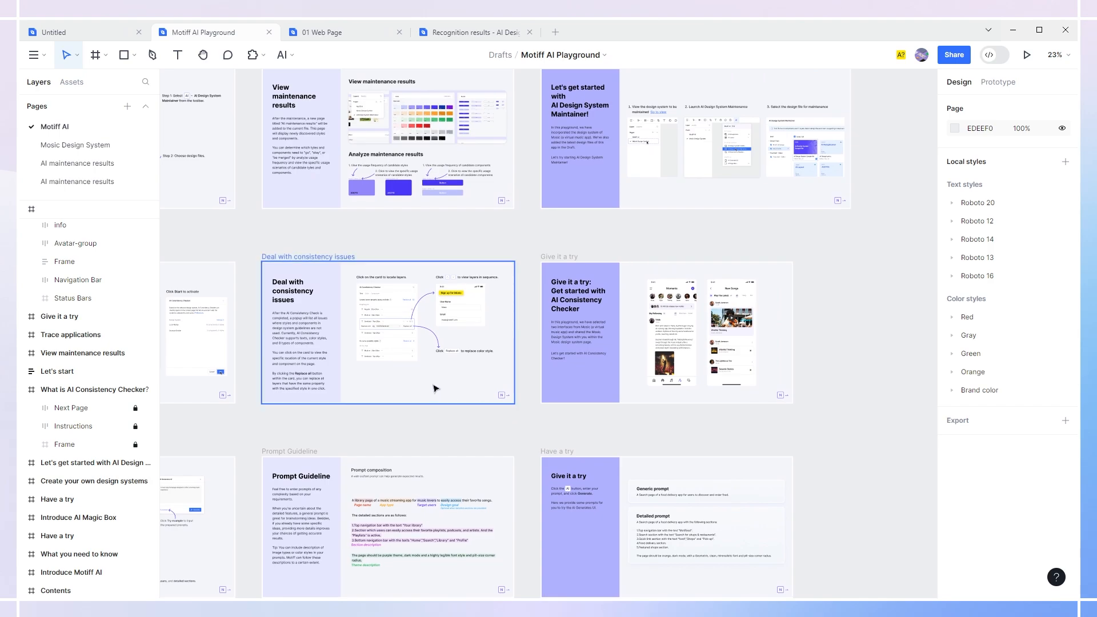
scroll(405, 364, "up", 5)
scroll(345, 320, "up", 1)
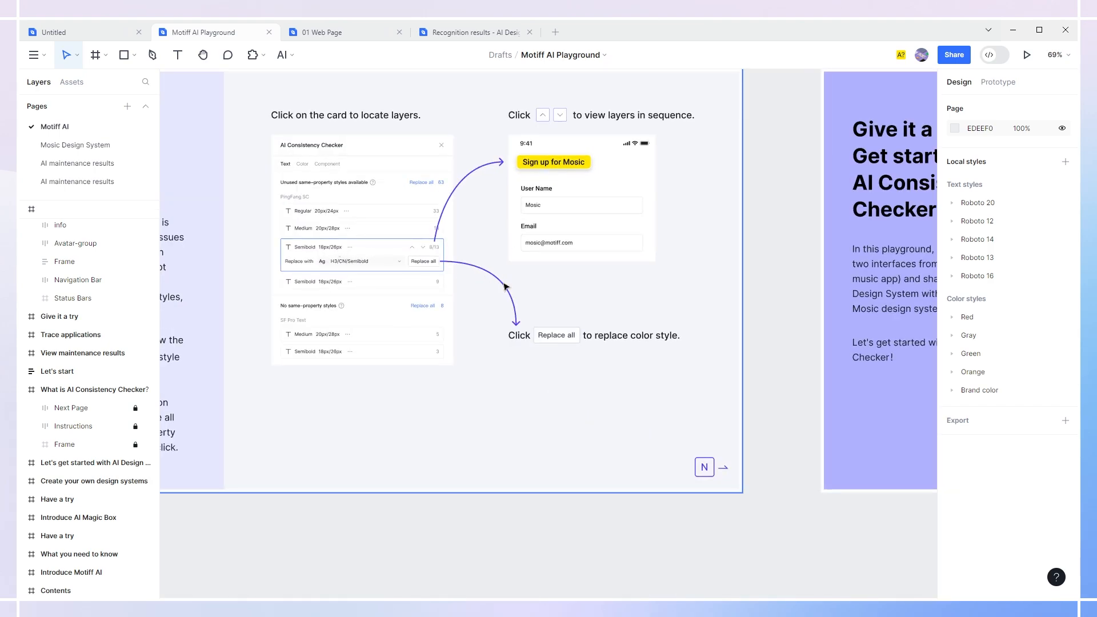
scroll(498, 320, "down", 3)
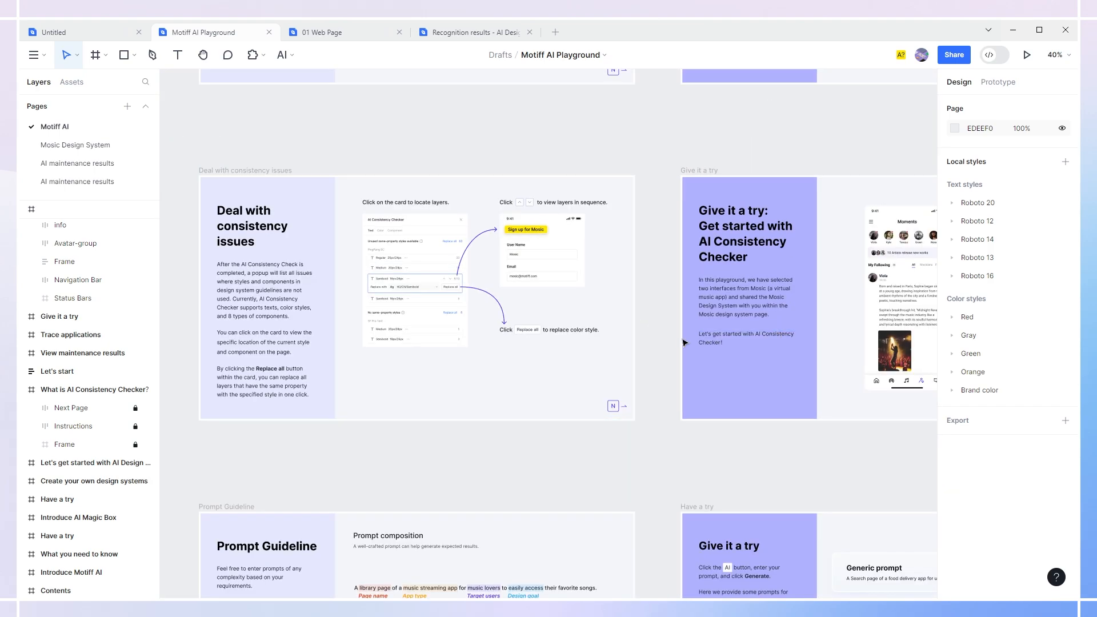
Step: Run AI Consistency Checker against the Mosic Design System on the Moments and New Songs interfaces in the Give it a try card
left_click_drag(739, 436, 427, 422)
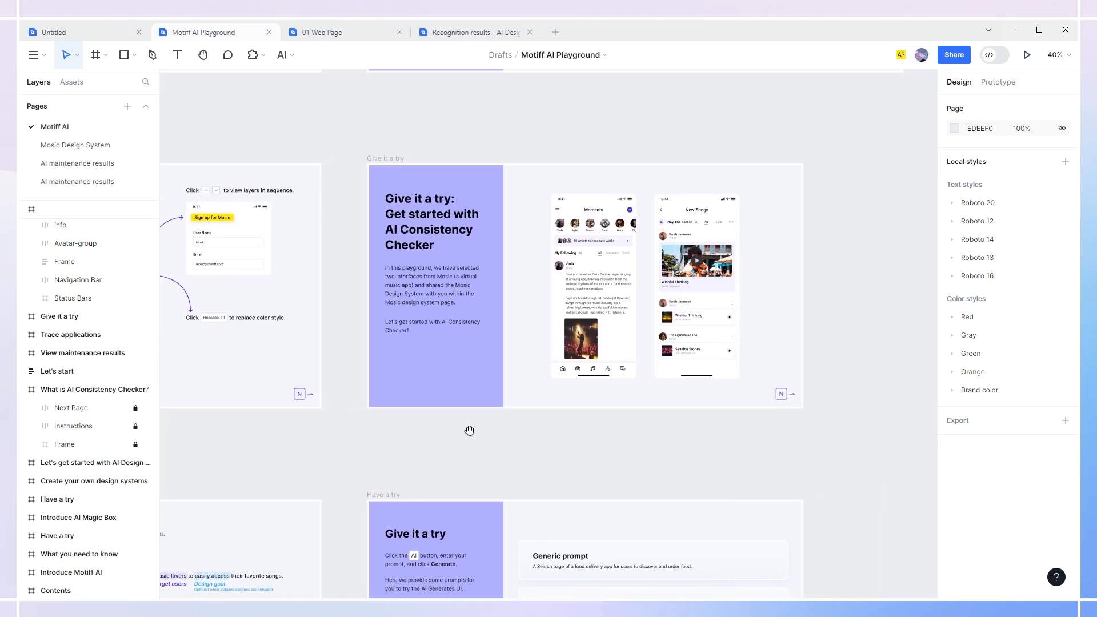
scroll(705, 259, "up", 2)
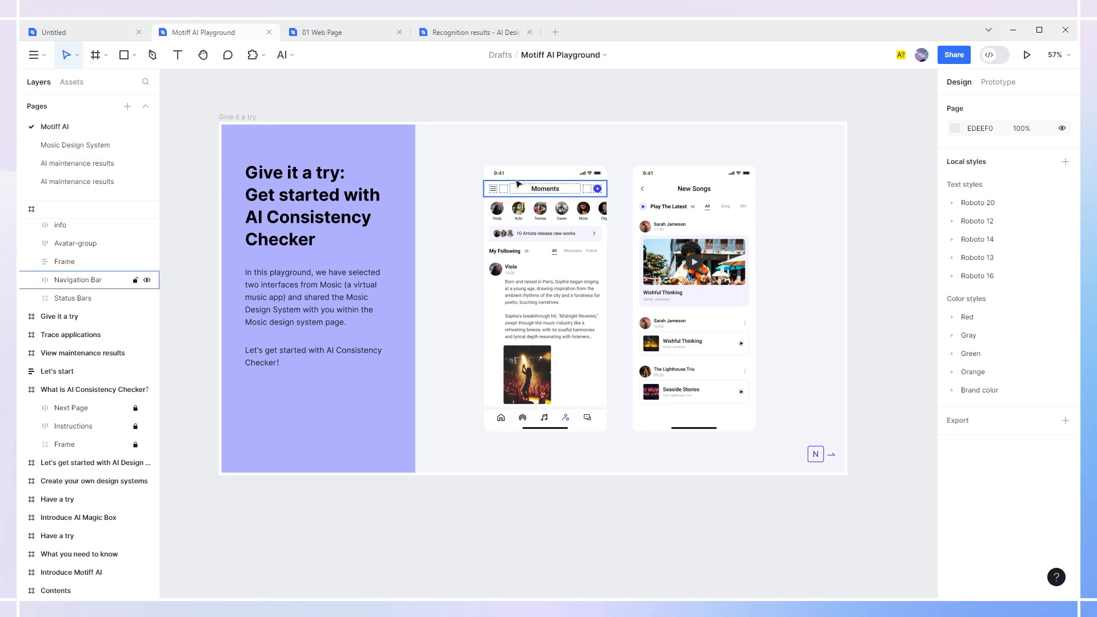
left_click(291, 56)
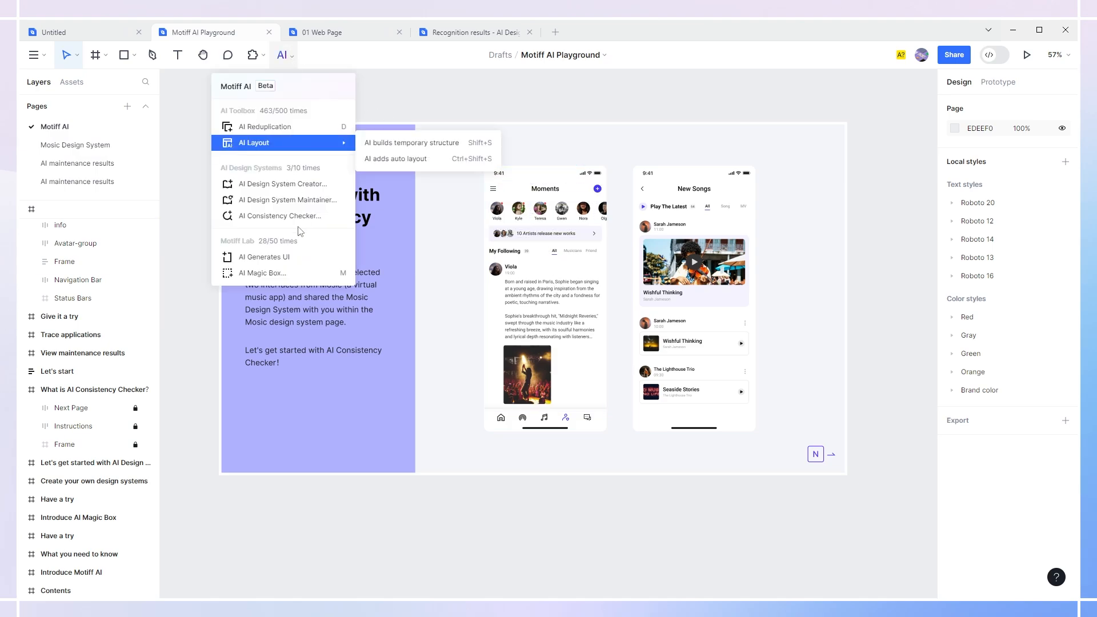
left_click(309, 216)
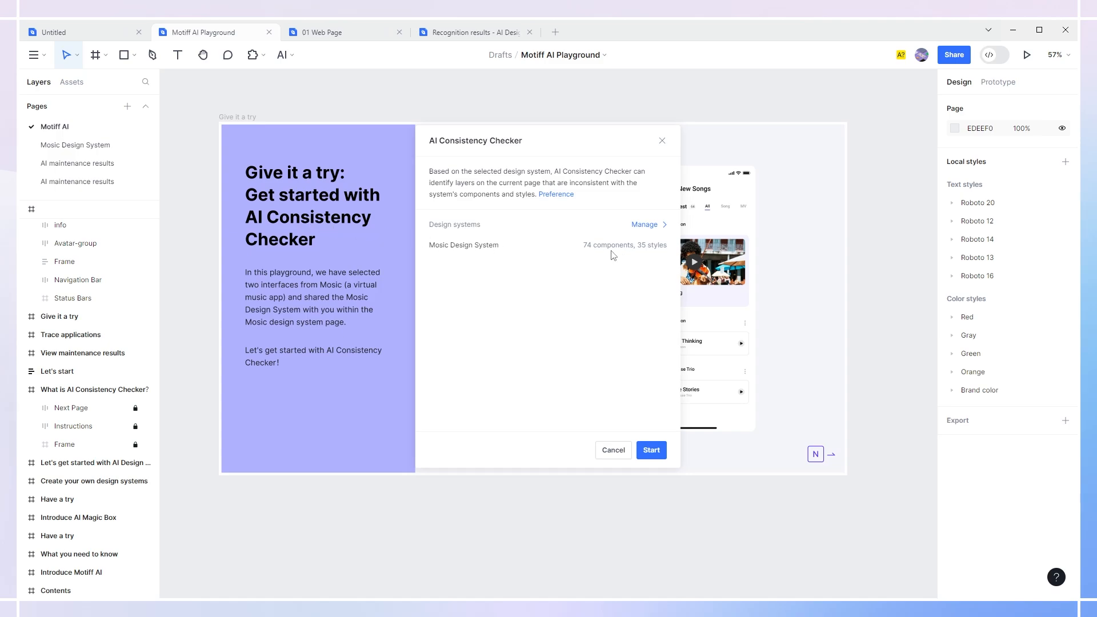
left_click(655, 452)
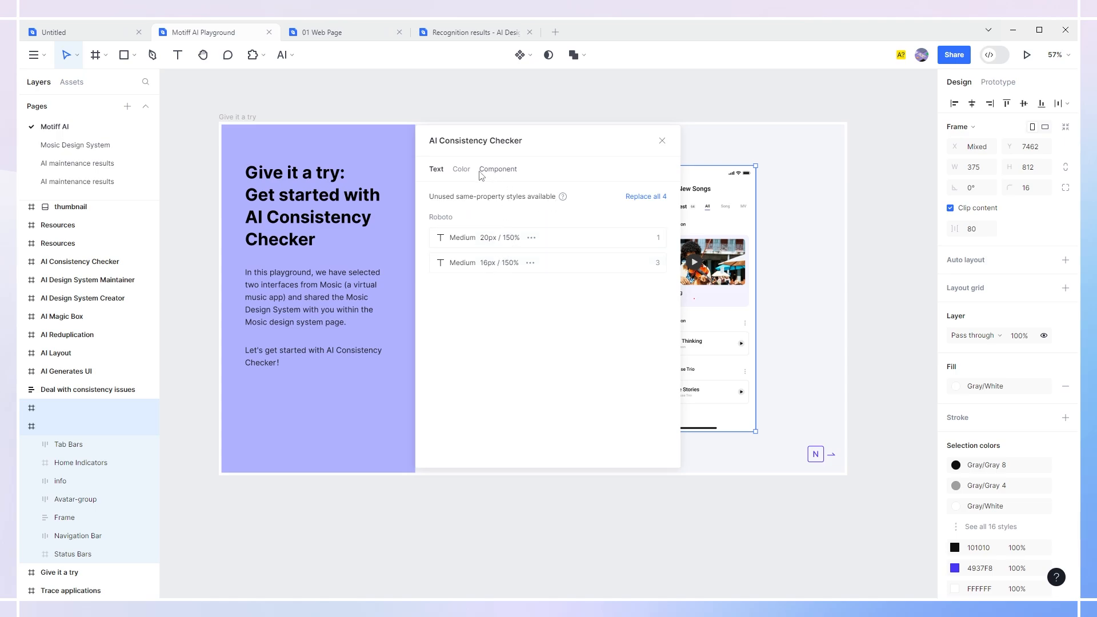
Step: Review the color and component inconsistencies listed in the AI Consistency Checker results
left_click(462, 171)
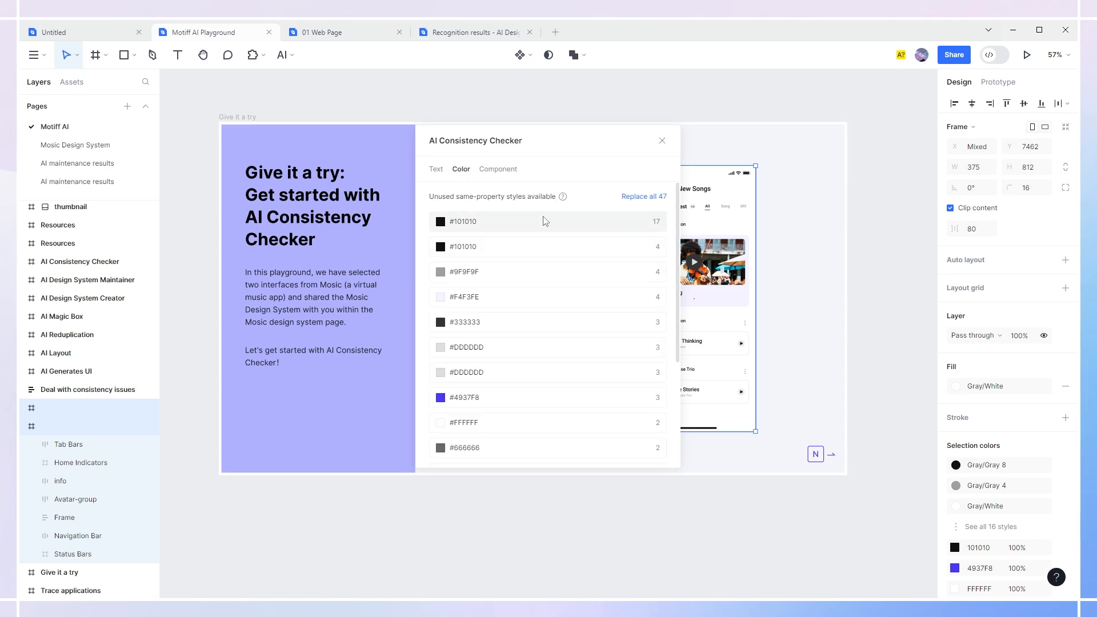
scroll(536, 252, "down", 3)
scroll(533, 257, "up", 3)
left_click(500, 171)
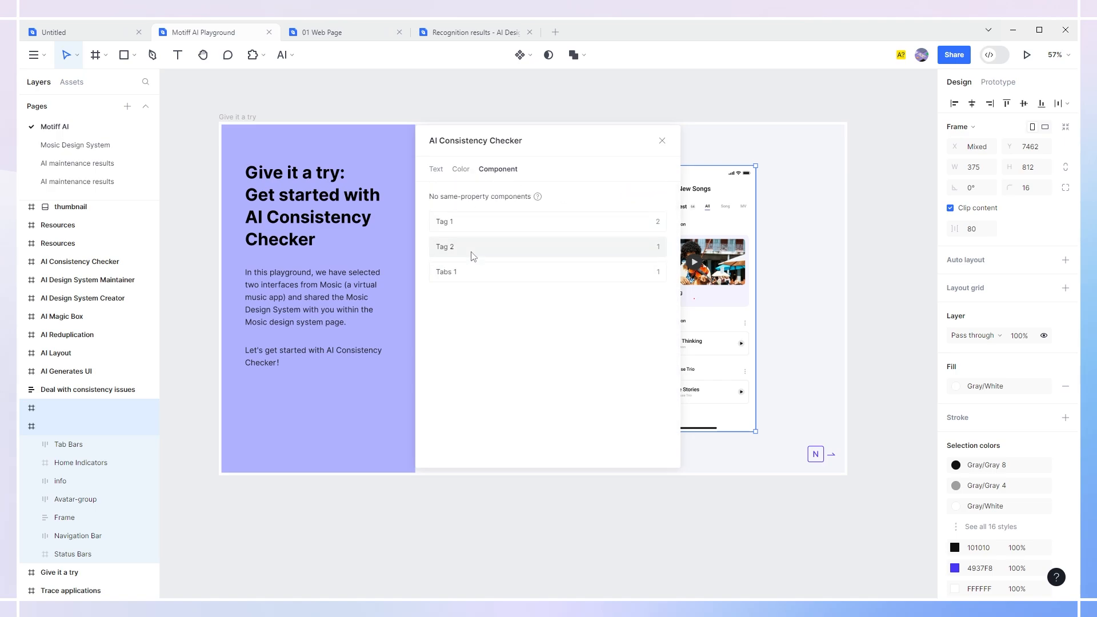
Step: Replace all flagged Roboto text properties with the available same-property styles from the design system
left_click(439, 171)
left_click(646, 196)
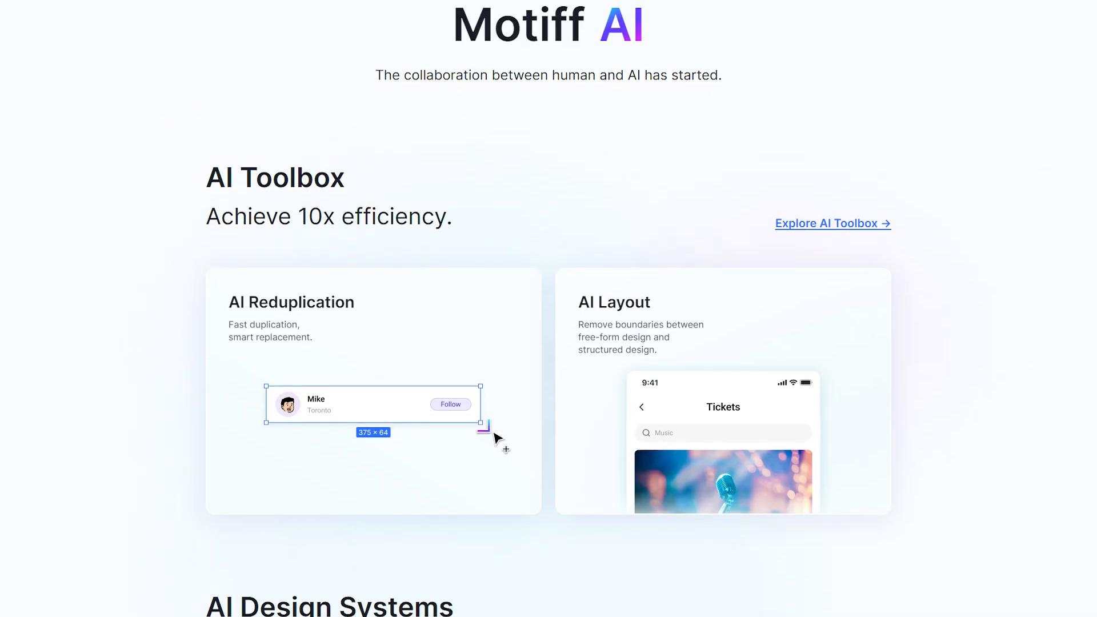
Step: Switch to the Motiff website and read its AI Toolbox, AI Design Systems, Motiff Lab and Motiff Basics sections
scroll(548, 308, "down", 3)
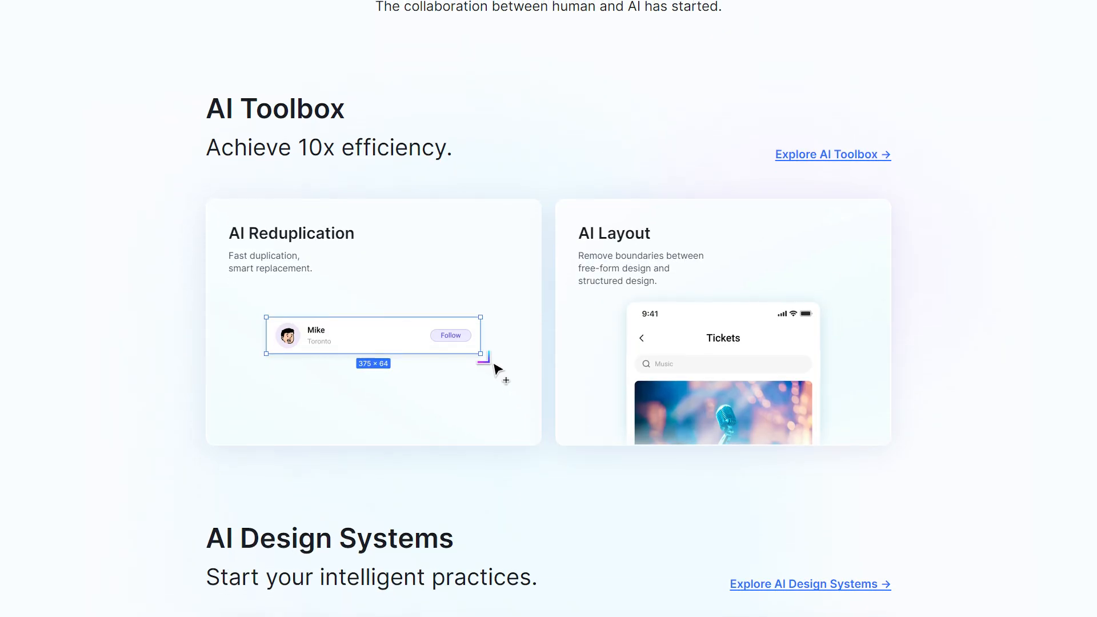
scroll(548, 309, "down", 5)
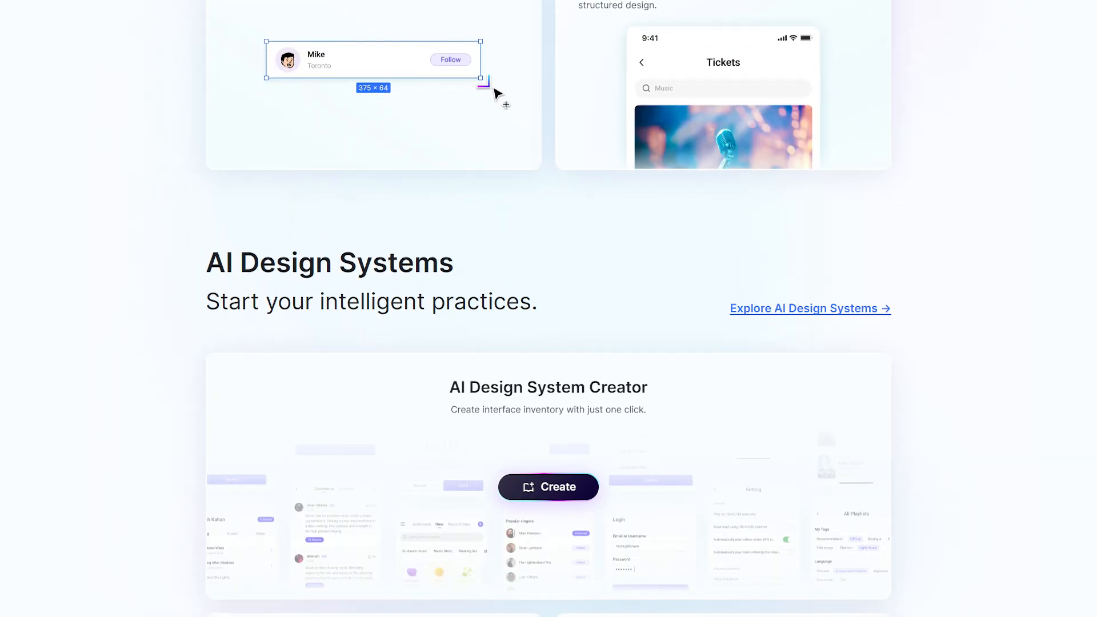
scroll(549, 309, "down", 5)
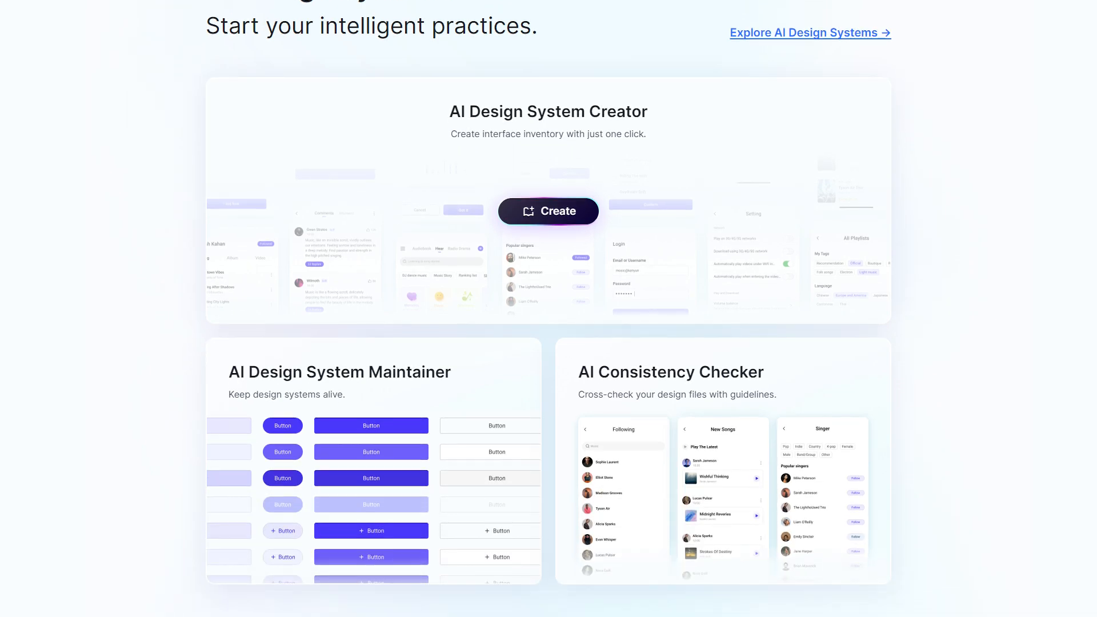
scroll(548, 308, "down", 5)
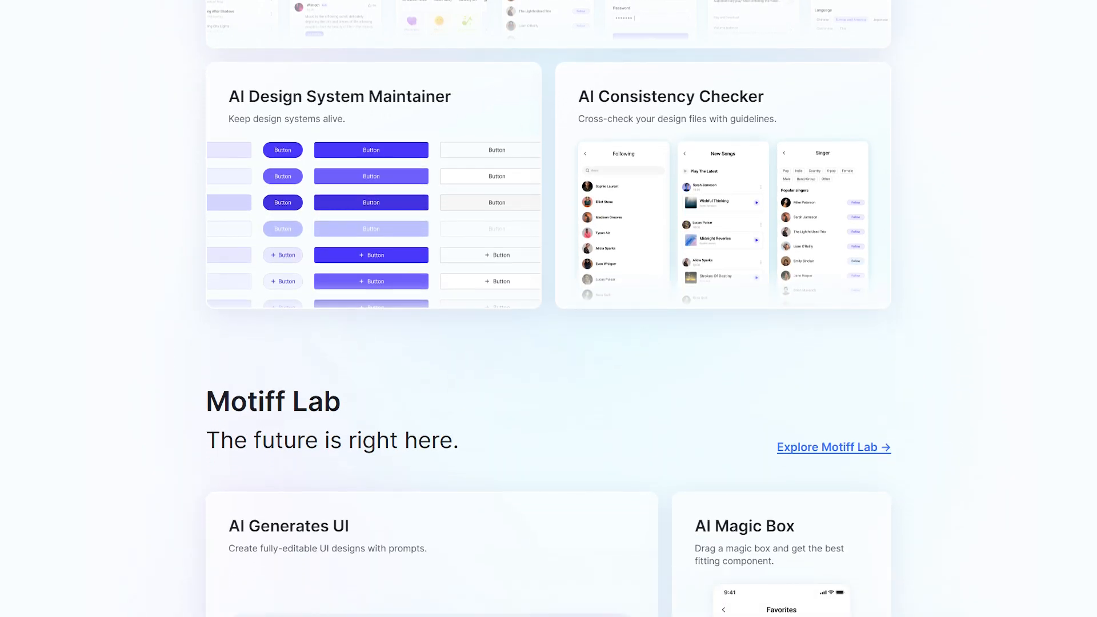
scroll(548, 309, "down", 5)
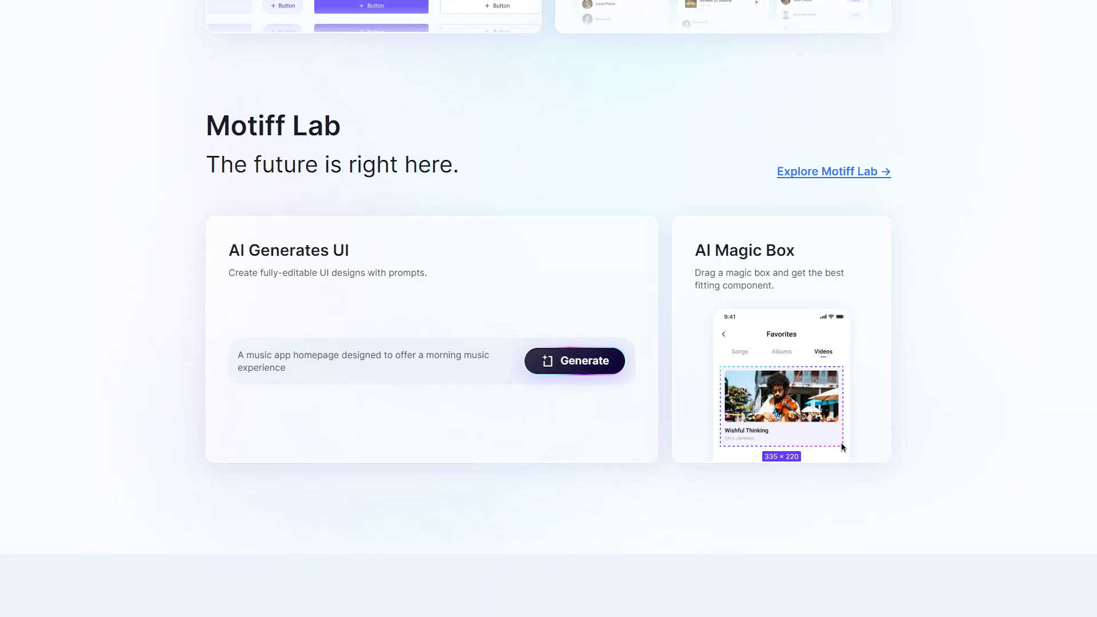
scroll(548, 309, "down", 5)
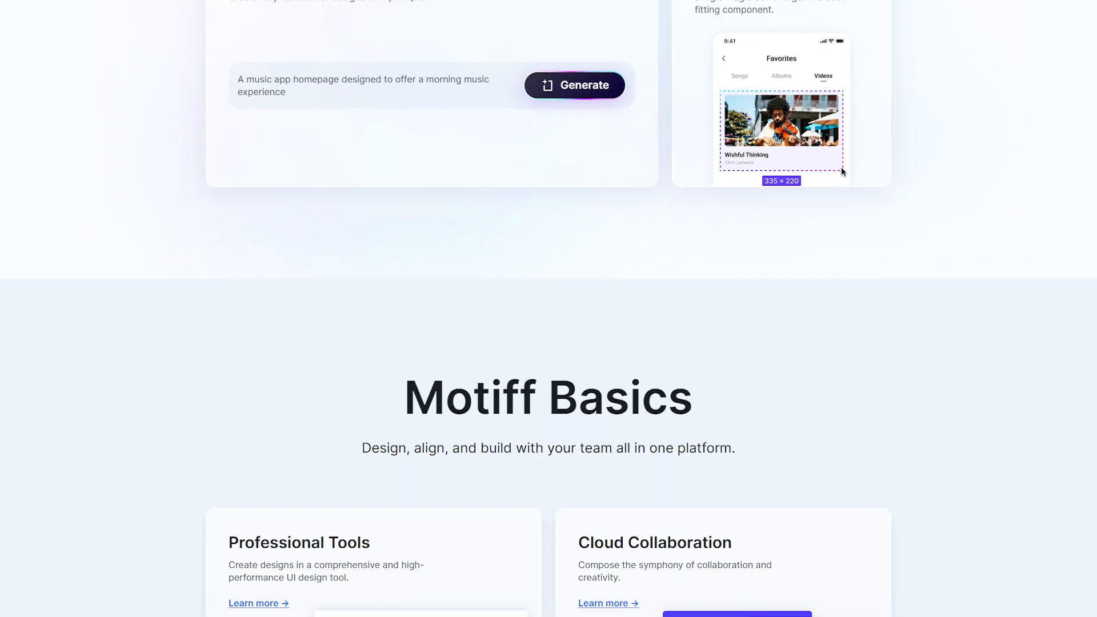
scroll(548, 308, "down", 5)
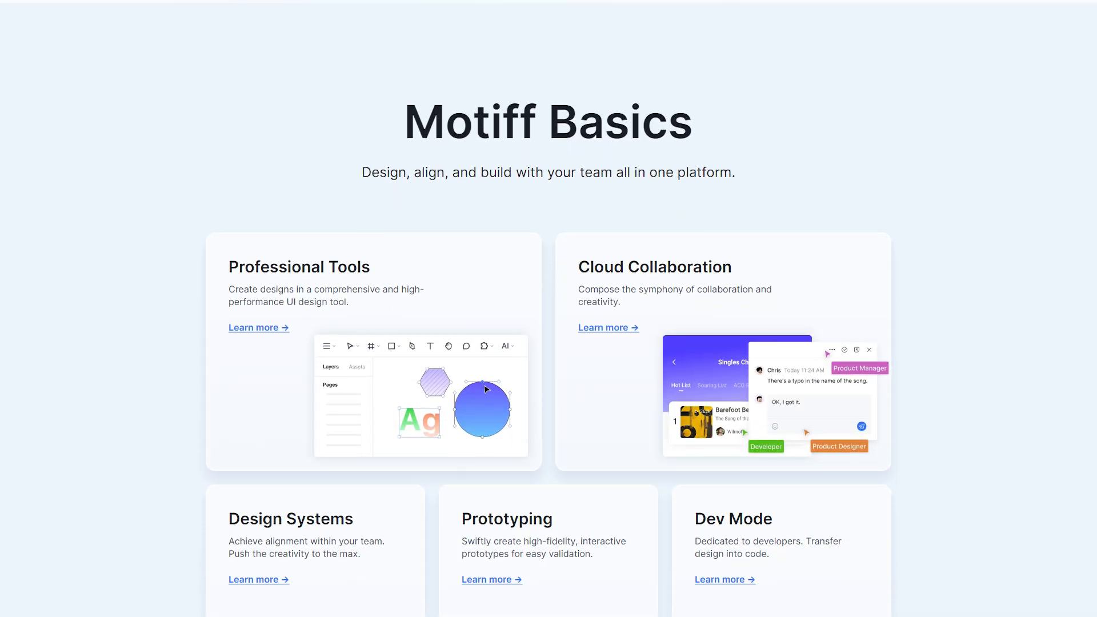